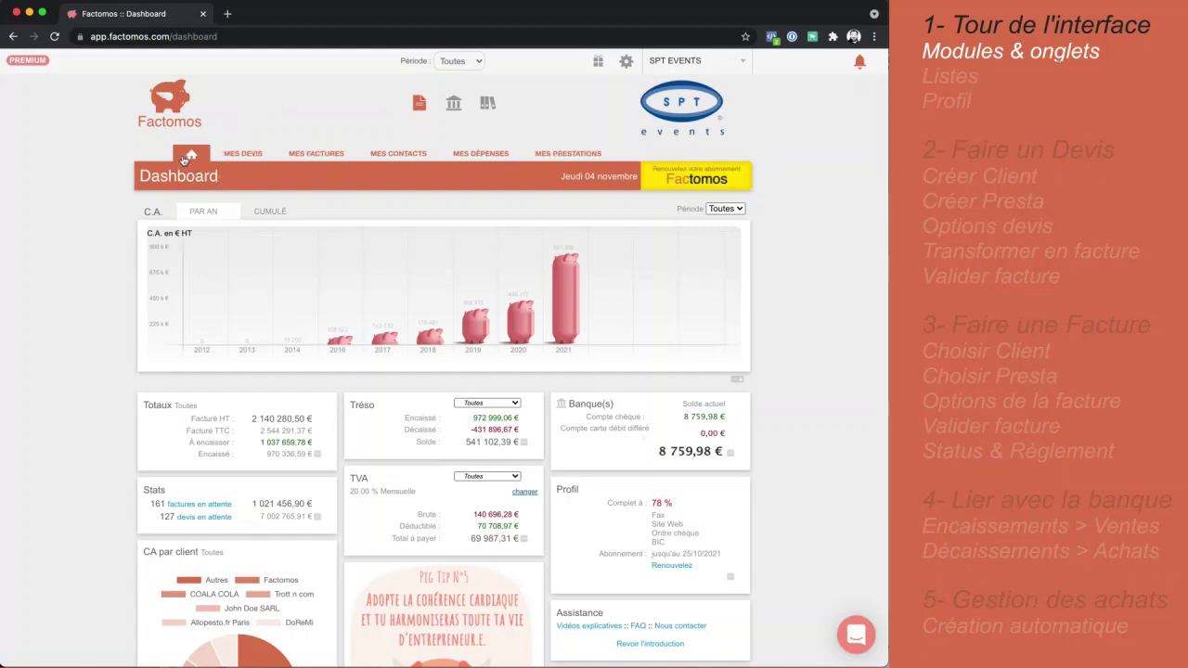
Review the dashboard's revenue chart and summary blocks, and check the available period choices
{"action": "scroll", "coordinate": [270, 353], "scroll_direction": "down", "scroll_amount": 1}
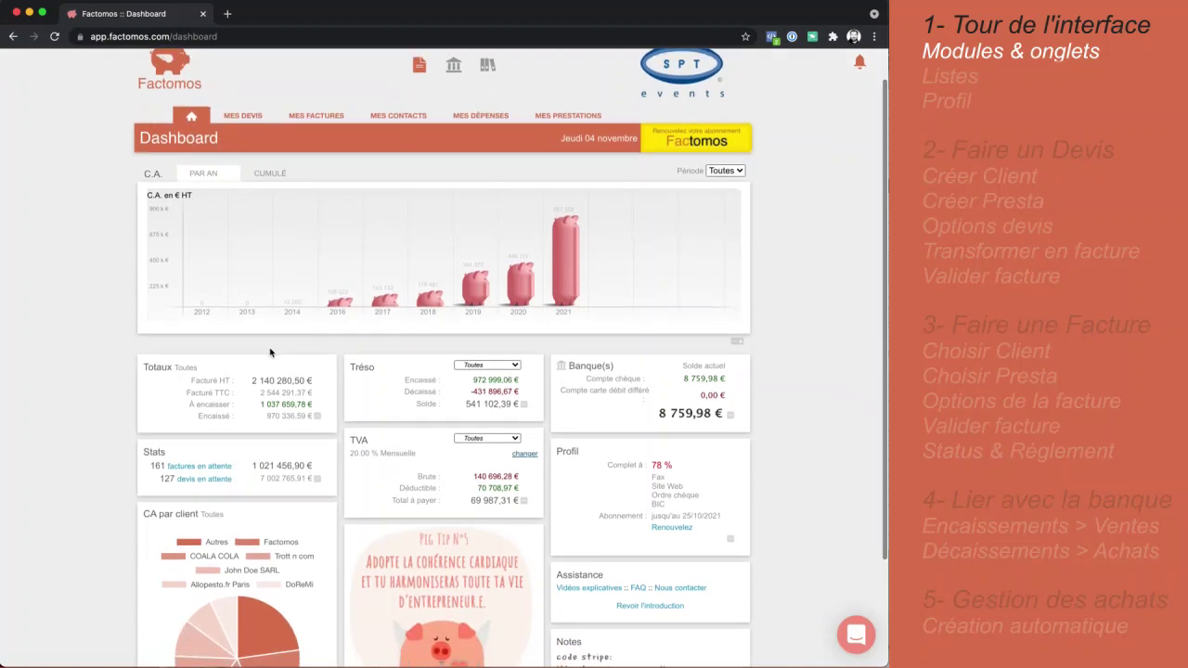
{"action": "scroll", "coordinate": [270, 353], "scroll_direction": "down", "scroll_amount": 4}
{"action": "scroll", "coordinate": [270, 351], "scroll_direction": "up", "scroll_amount": 4}
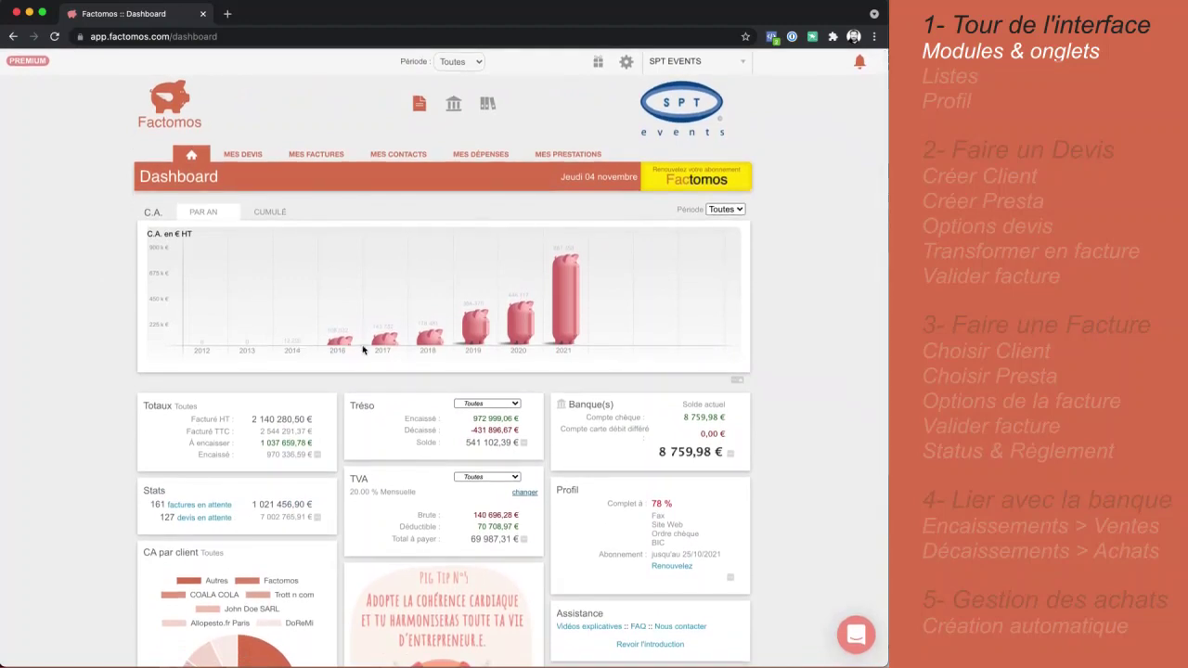
{"action": "left_click", "coordinate": [476, 63]}
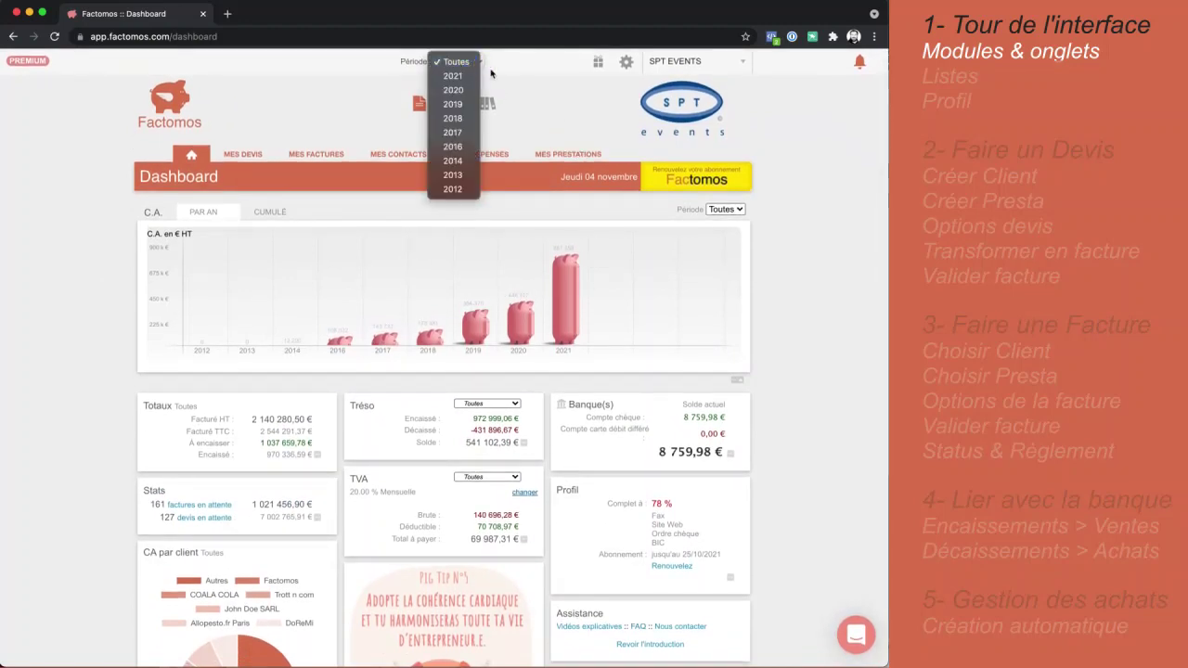
{"action": "left_click", "coordinate": [546, 93]}
Open the list of quotes (Mes Devis) and examine its columns, statuses and row actions
{"action": "left_click", "coordinate": [240, 153]}
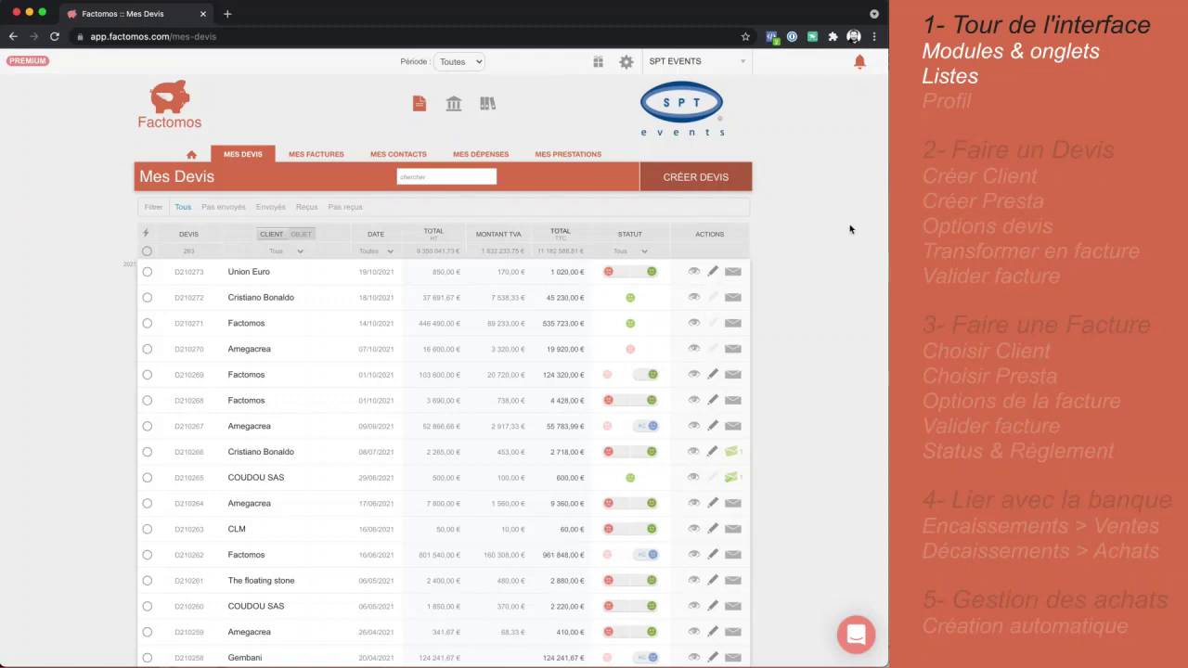
{"action": "scroll", "coordinate": [817, 249], "scroll_direction": "up", "scroll_amount": 2}
{"action": "scroll", "coordinate": [809, 256], "scroll_direction": "down", "scroll_amount": 2}
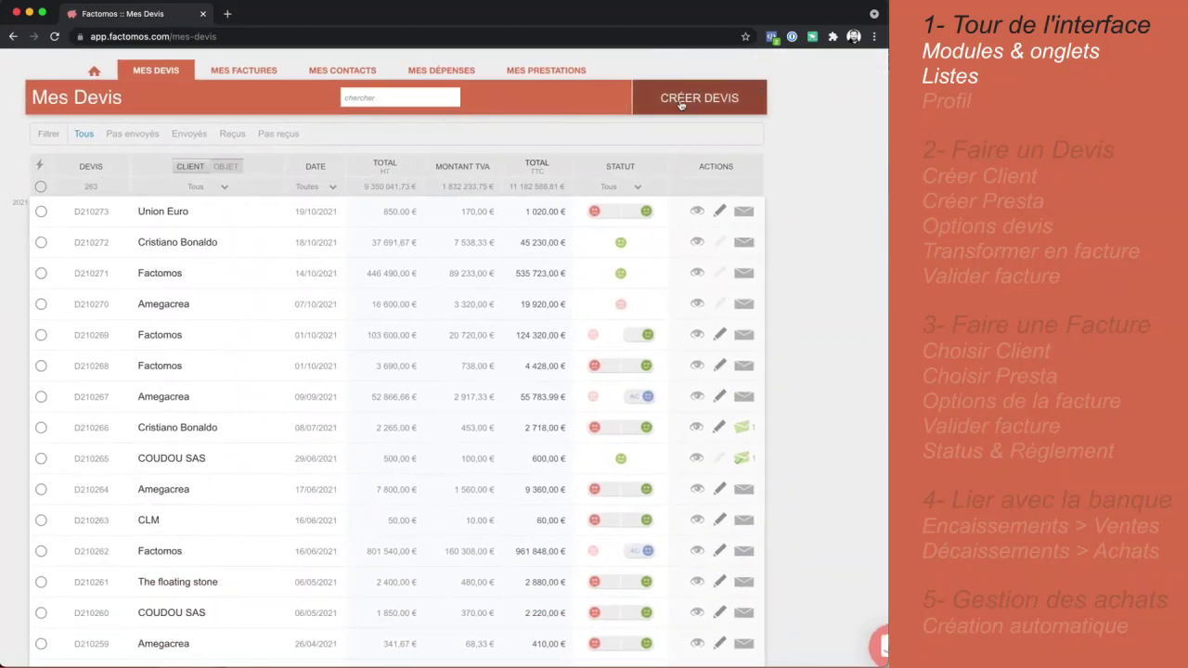
{"action": "scroll", "coordinate": [687, 130], "scroll_direction": "up", "scroll_amount": 2}
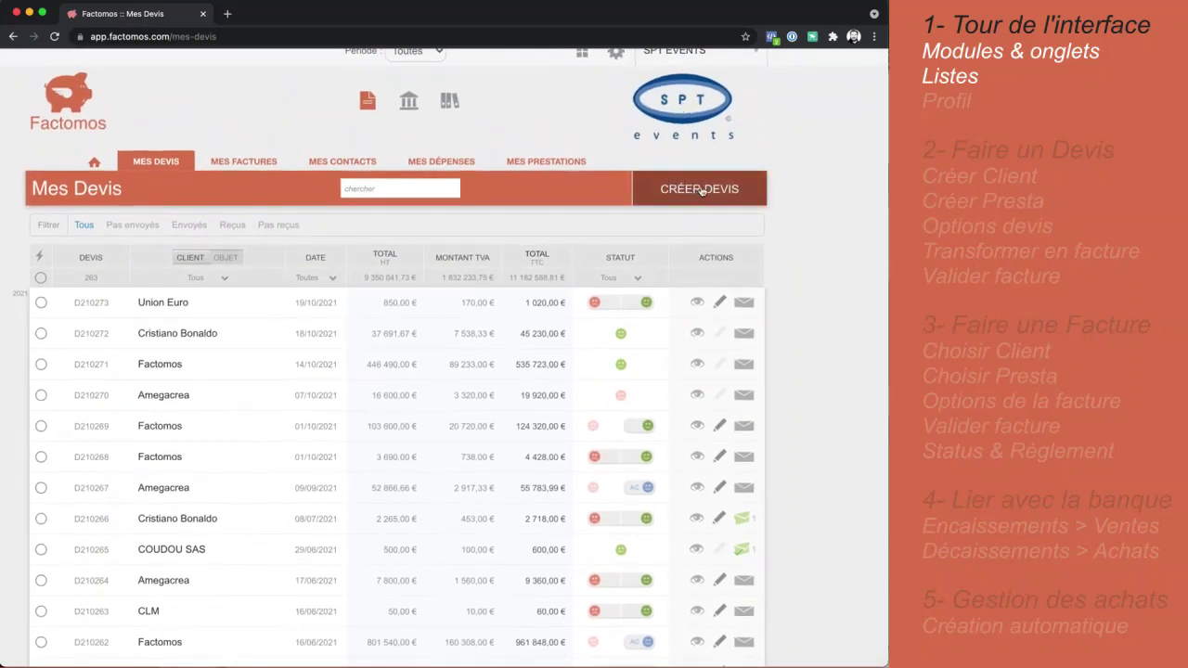
{"action": "scroll", "coordinate": [702, 190], "scroll_direction": "down", "scroll_amount": 2}
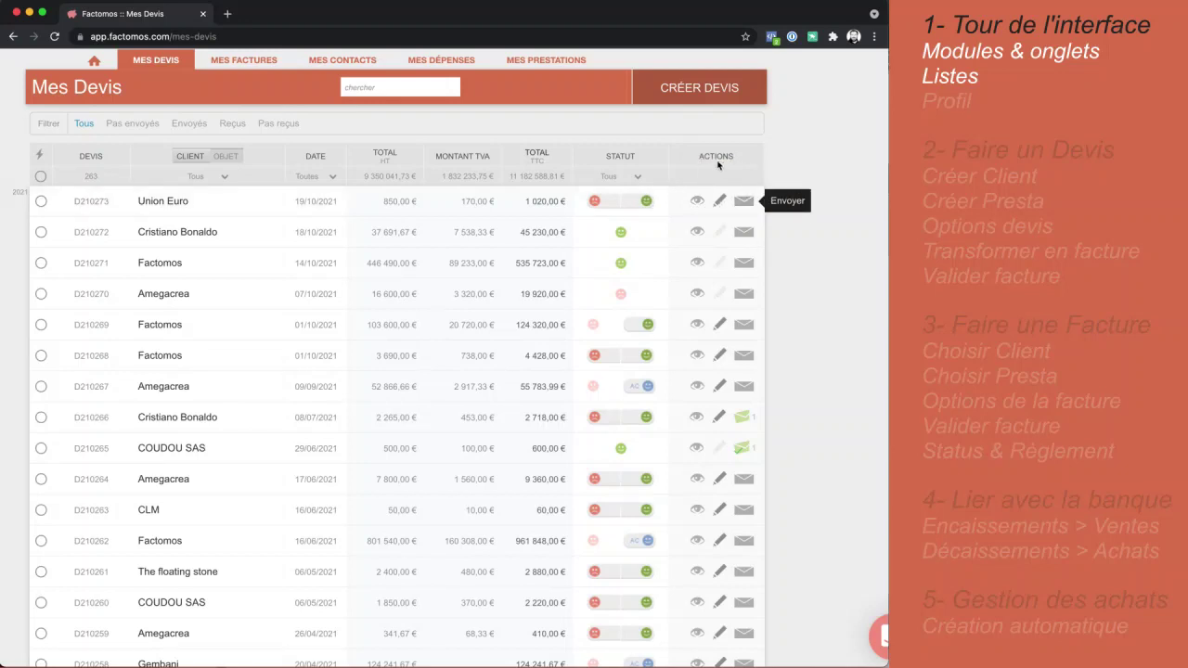
{"action": "left_click", "coordinate": [606, 157]}
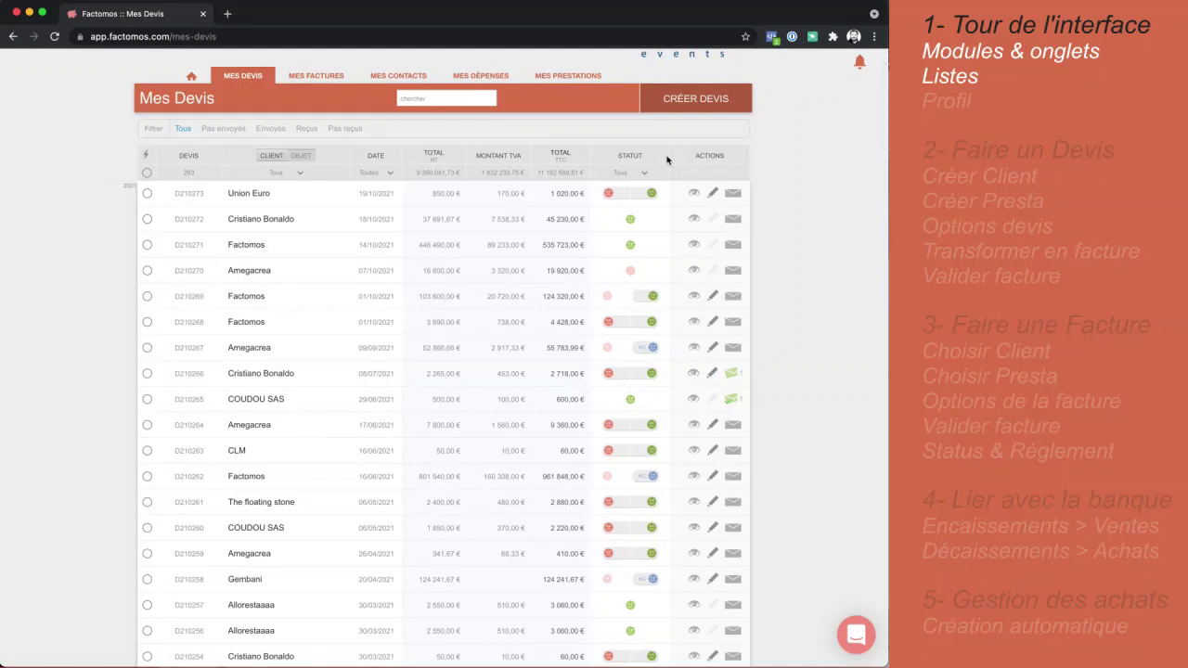
{"action": "scroll", "coordinate": [668, 160], "scroll_direction": "up", "scroll_amount": 3}
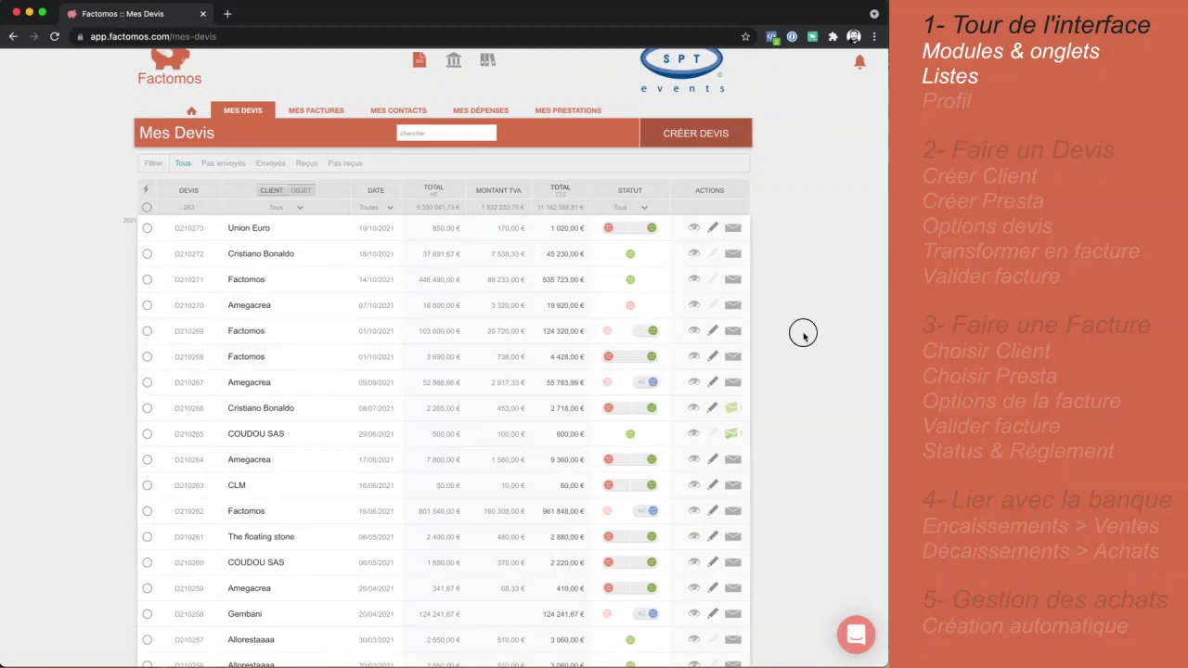
Preview the Union Euro quote D210273 and read through it to the general terms of sale
{"action": "left_click", "coordinate": [693, 230]}
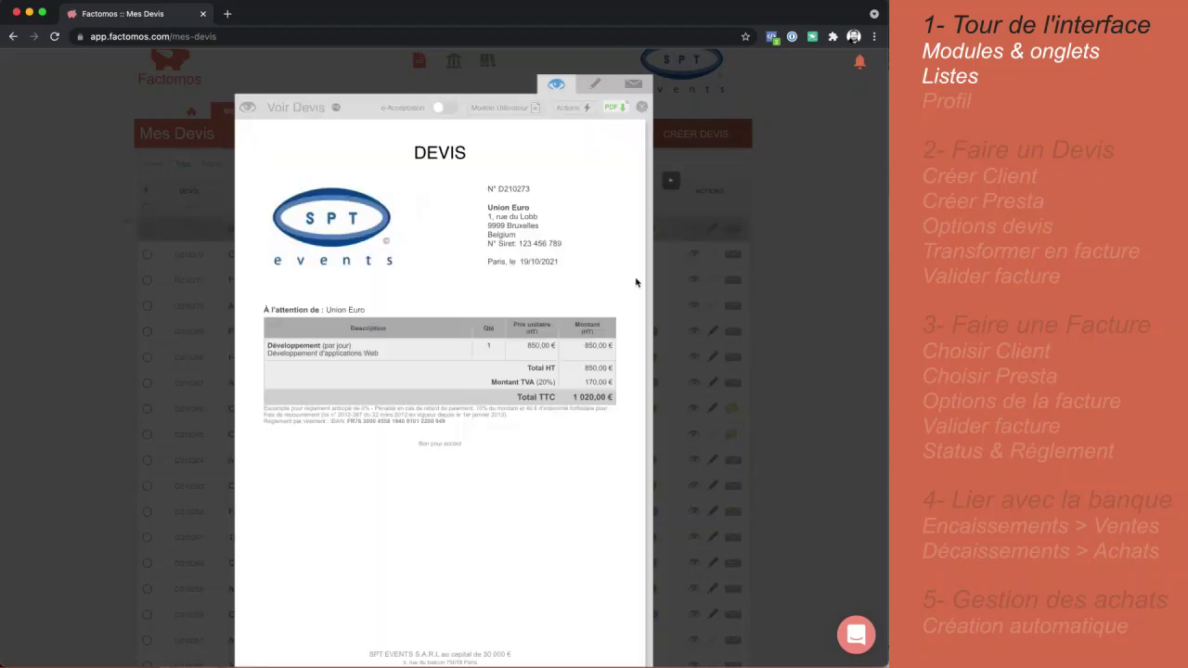
{"action": "scroll", "coordinate": [637, 282], "scroll_direction": "down", "scroll_amount": 3}
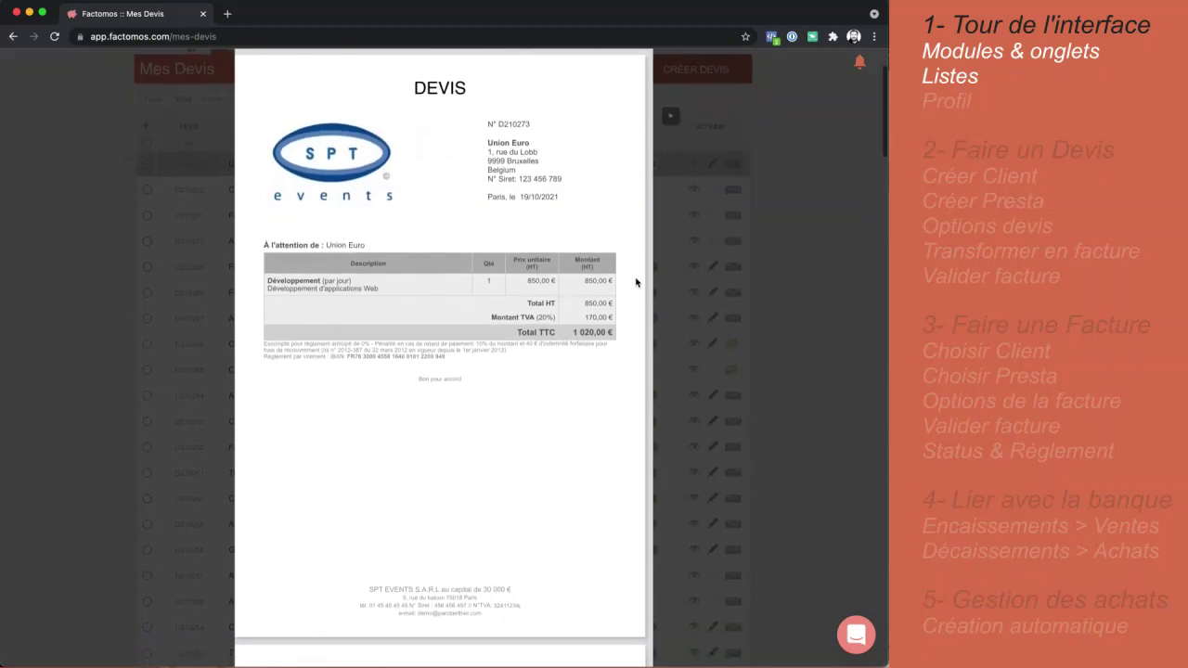
{"action": "scroll", "coordinate": [637, 282], "scroll_direction": "down", "scroll_amount": 5}
{"action": "scroll", "coordinate": [636, 283], "scroll_direction": "down", "scroll_amount": 3}
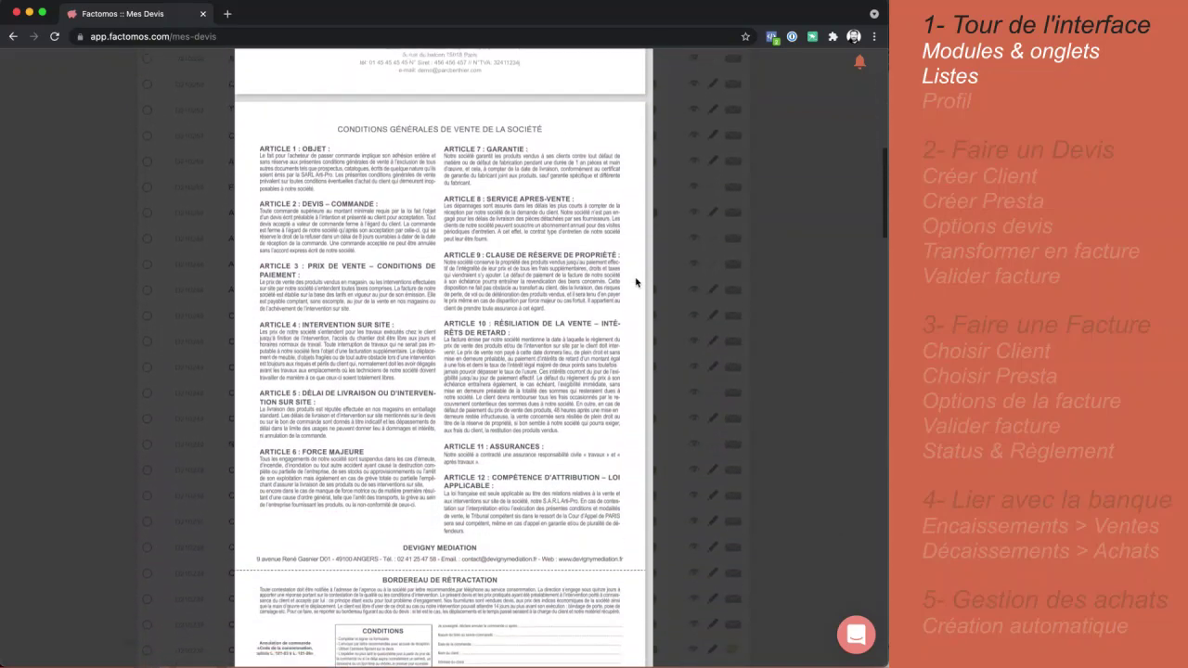
{"action": "scroll", "coordinate": [637, 282], "scroll_direction": "up", "scroll_amount": 4}
{"action": "scroll", "coordinate": [637, 282], "scroll_direction": "up", "scroll_amount": 10}
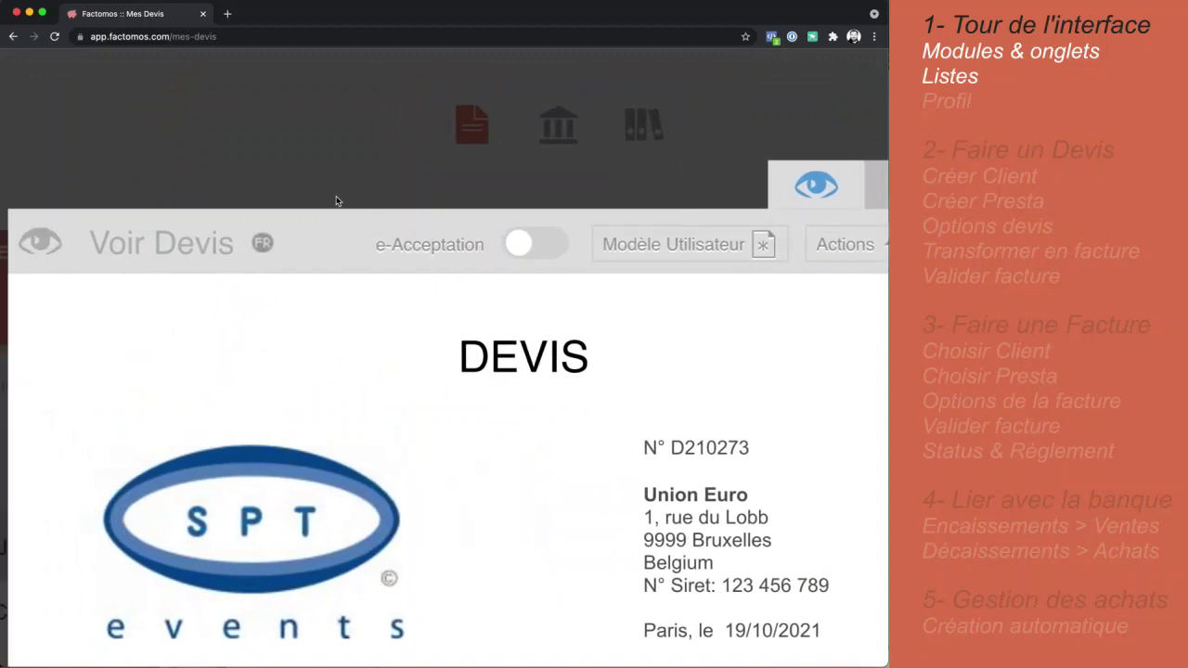
{"action": "mouse_move", "coordinate": [337, 150]}
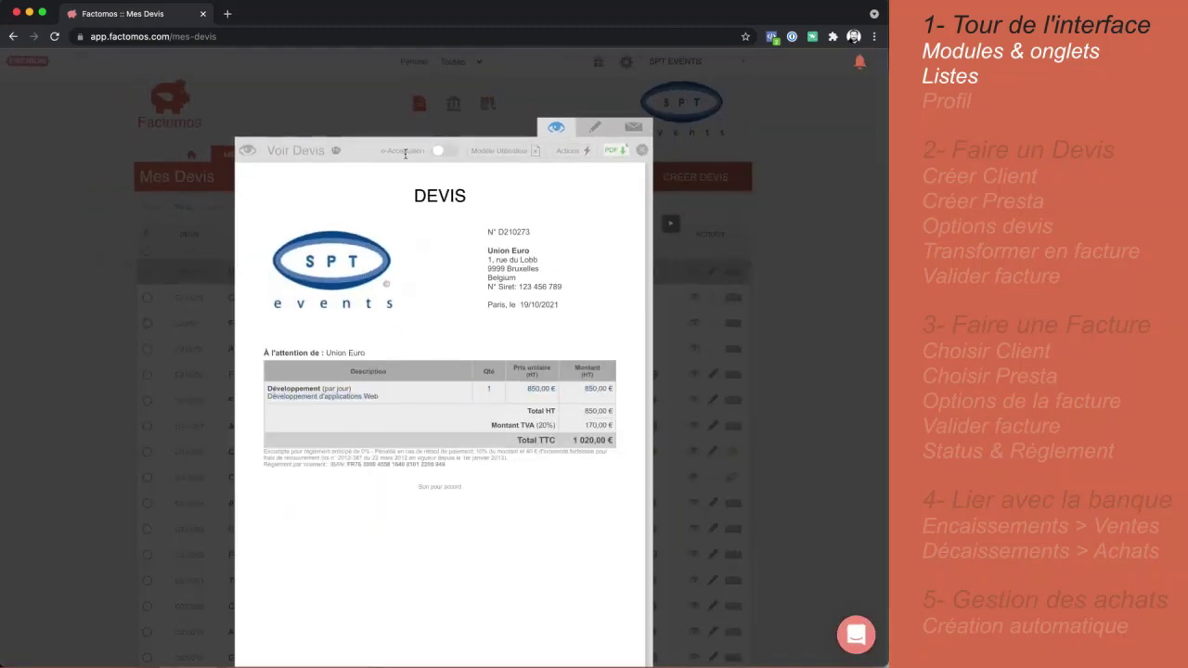
Turn on e-Acceptation for the Union Euro quote and check its available templates and actions
{"action": "left_click", "coordinate": [454, 151]}
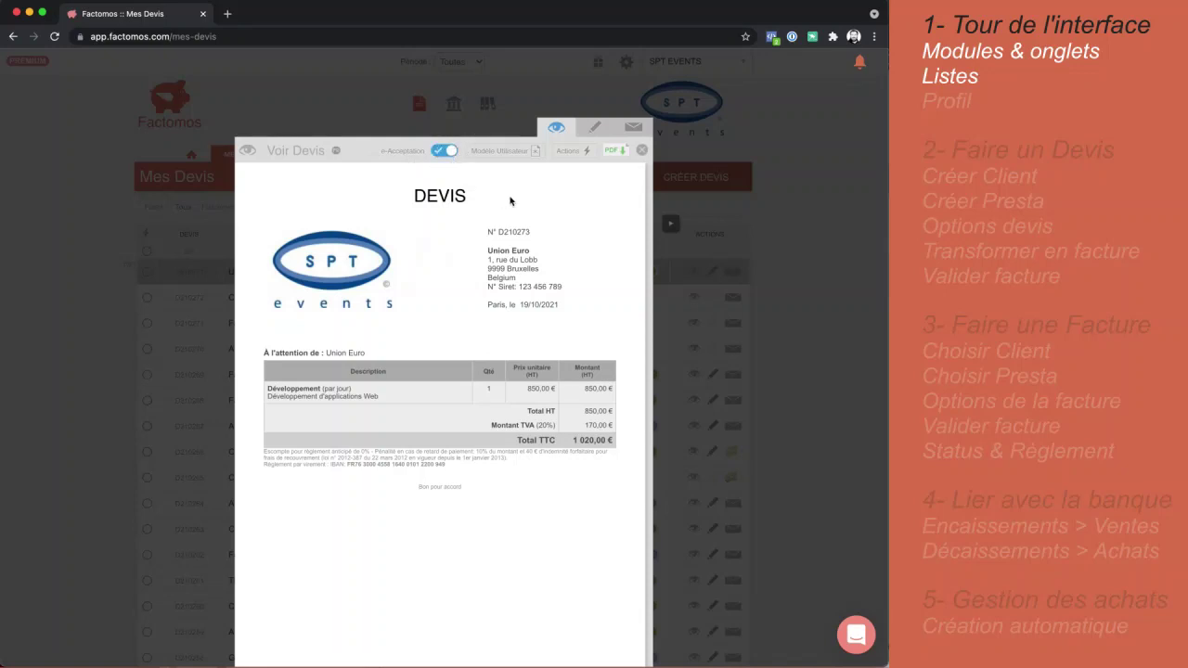
{"action": "left_click", "coordinate": [506, 151]}
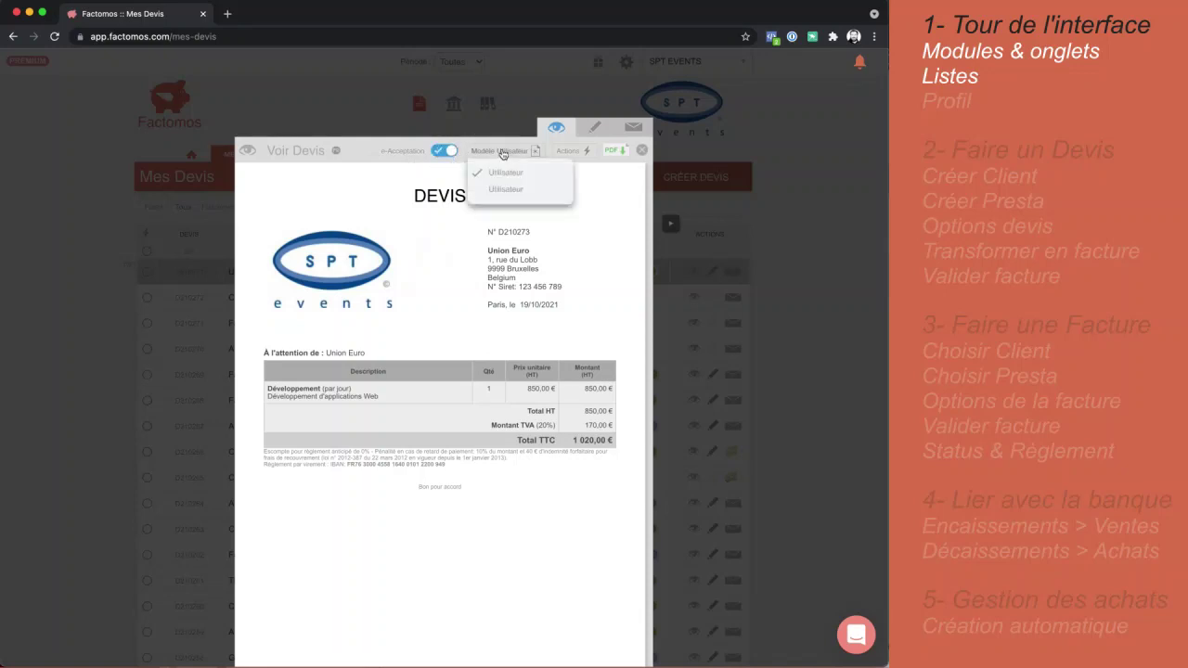
{"action": "left_click", "coordinate": [541, 186]}
{"action": "left_click", "coordinate": [577, 150]}
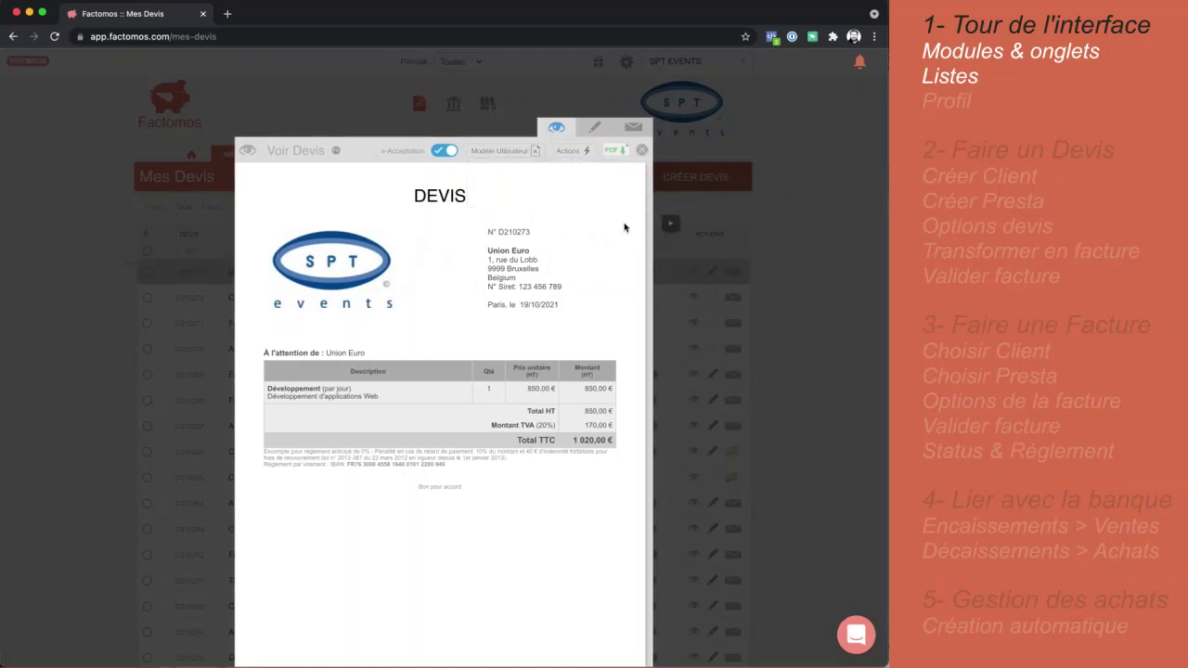
View the Union Euro quote as a PDF, and open its edit form and cancel the editing
{"action": "left_click", "coordinate": [615, 151]}
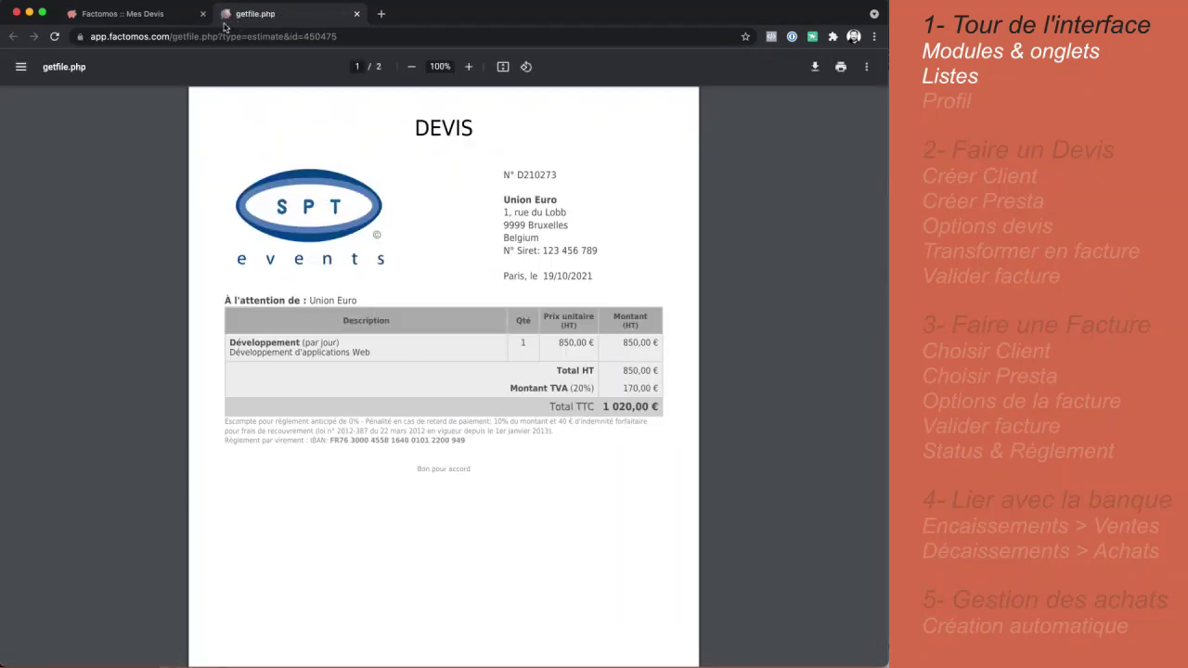
{"action": "left_click", "coordinate": [165, 19]}
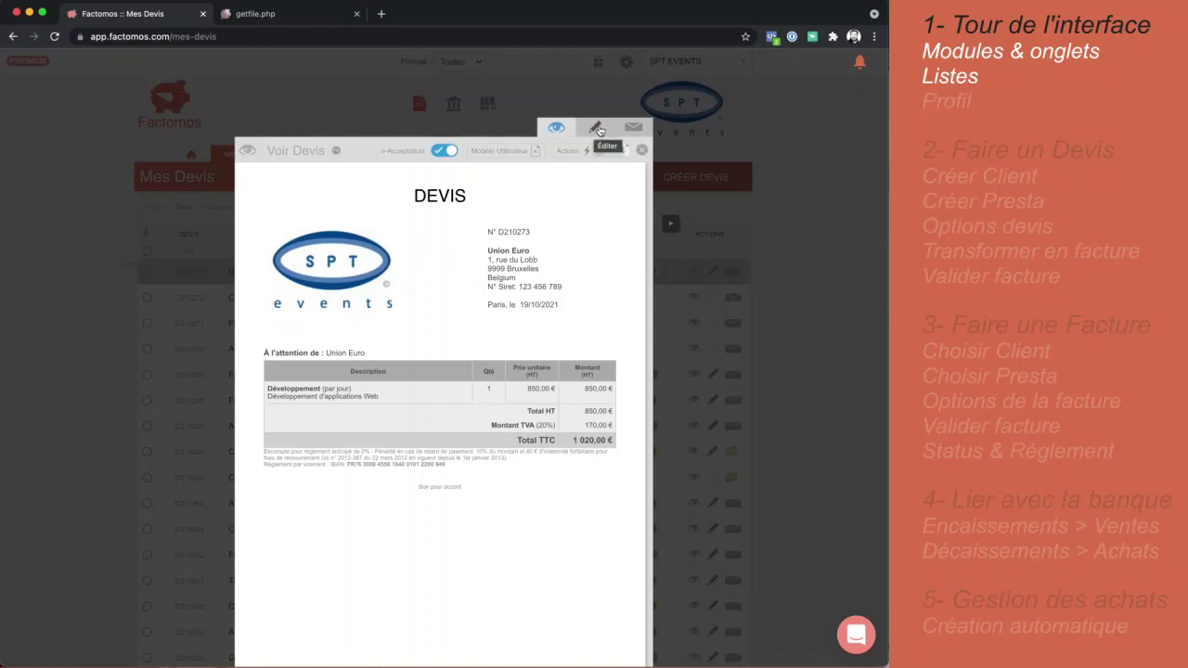
{"action": "left_click", "coordinate": [598, 129]}
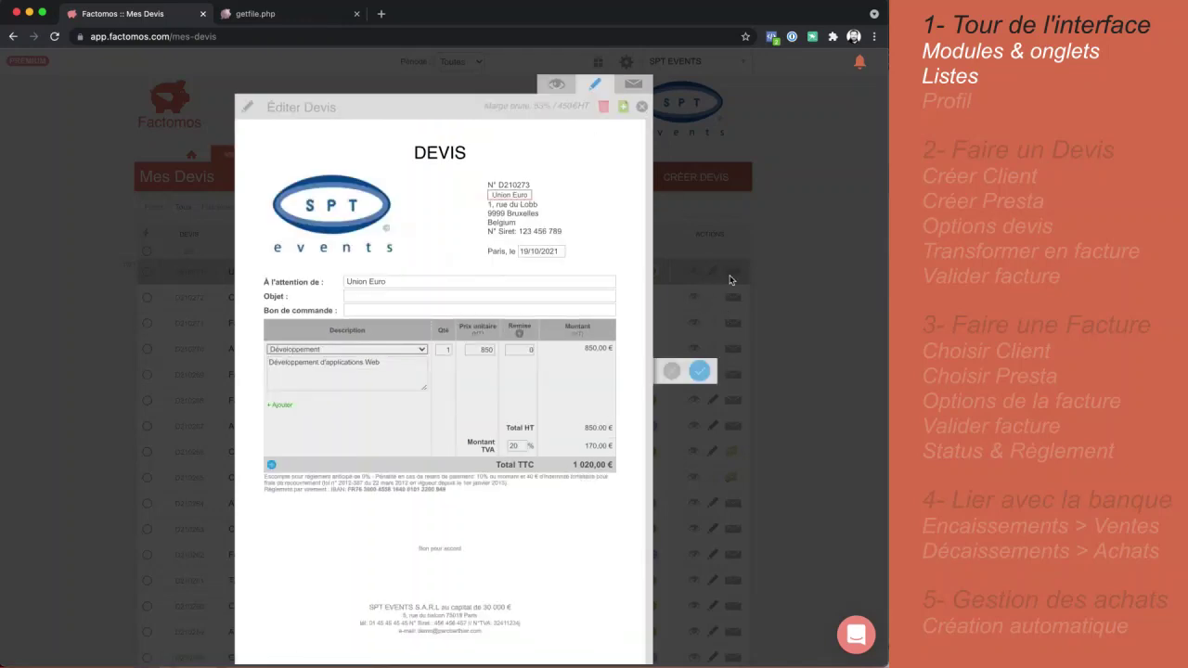
{"action": "left_click", "coordinate": [673, 372]}
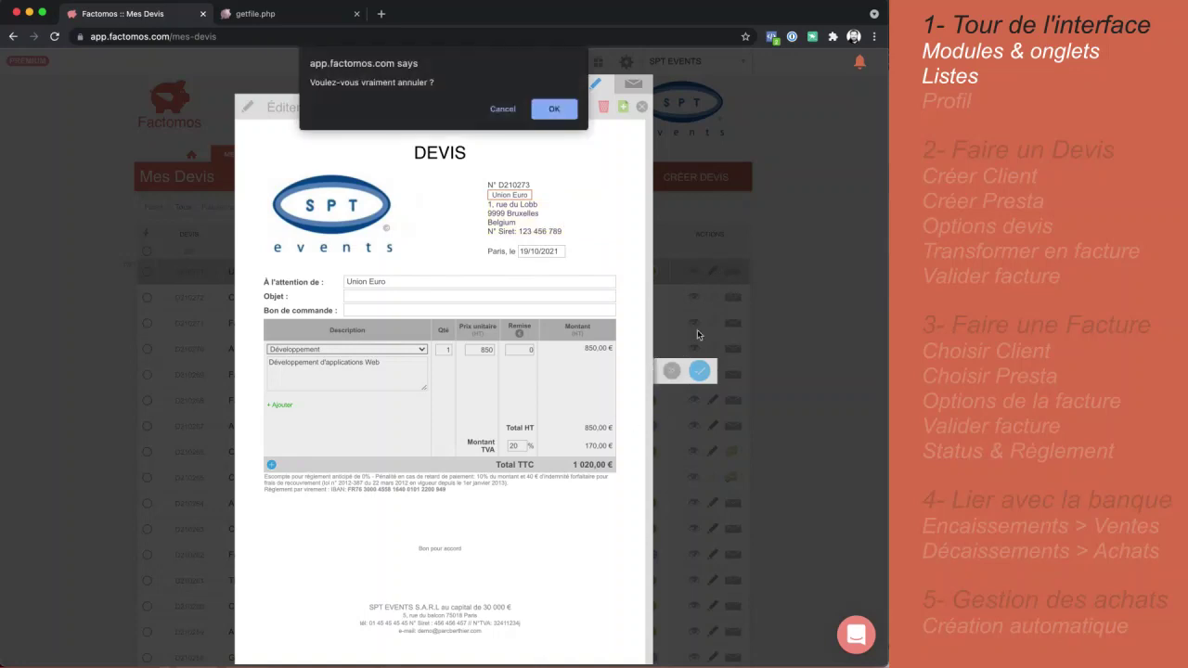
{"action": "left_click", "coordinate": [551, 109]}
Check the Union Euro quote's e-mail and postal sending options, and close them without sending
{"action": "left_click", "coordinate": [734, 273]}
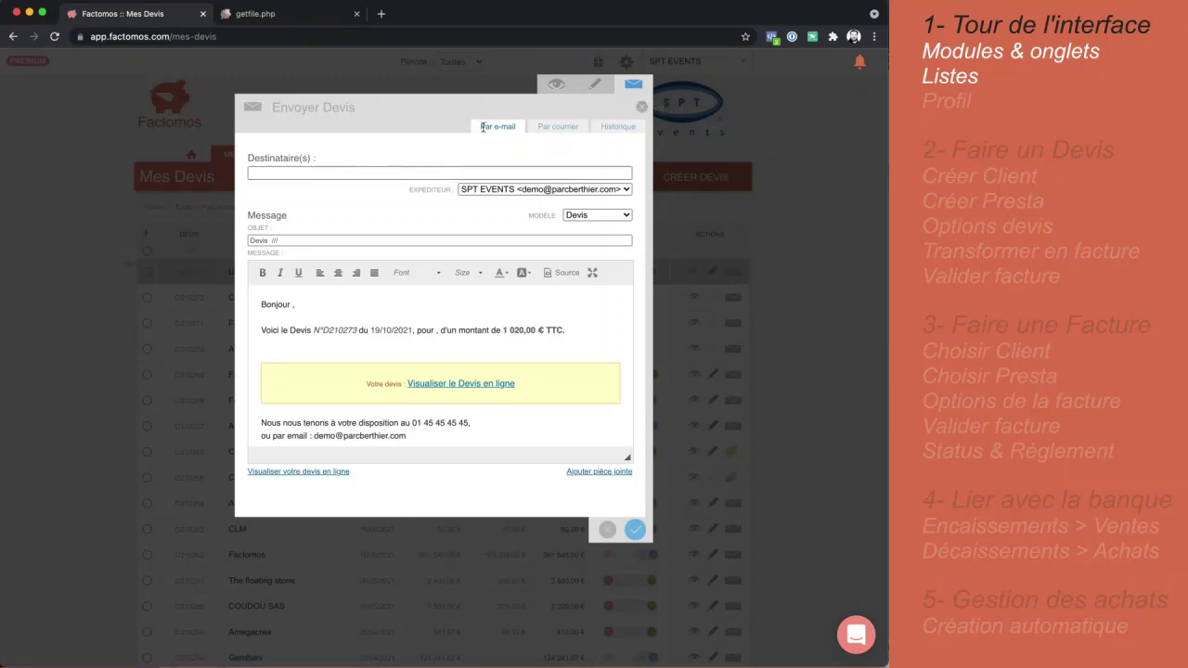
{"action": "left_click", "coordinate": [554, 130]}
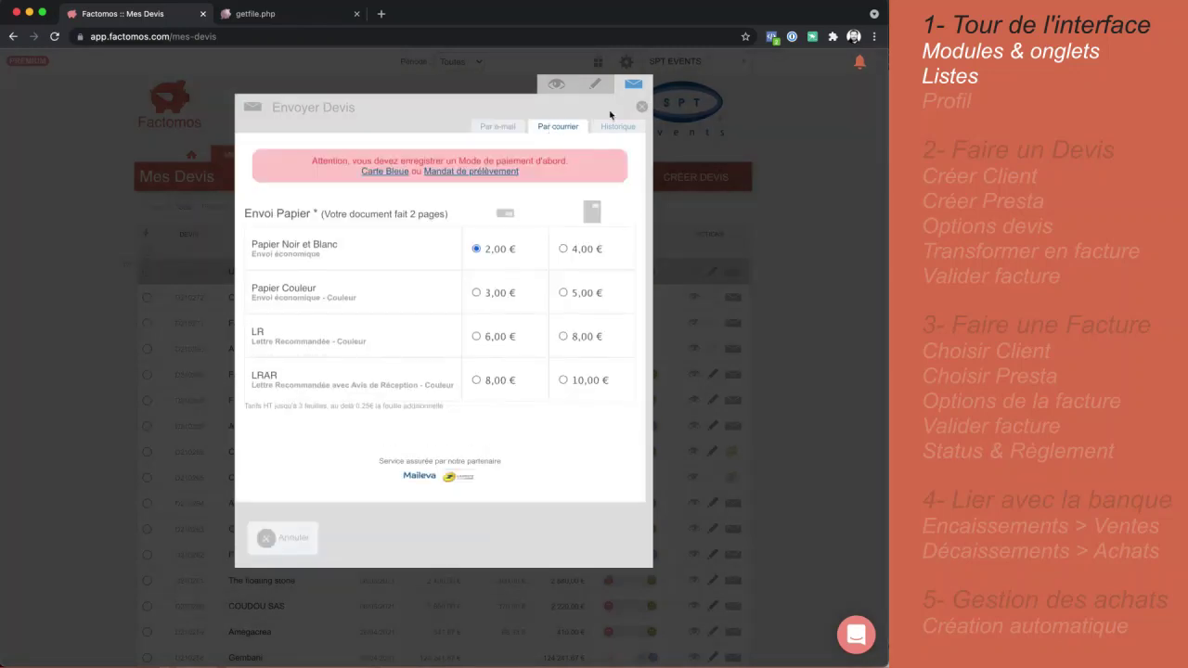
{"action": "left_click", "coordinate": [641, 107]}
Try to accept the Union Euro quote with a deposit invoice draft, and dismiss the dialog
{"action": "scroll", "coordinate": [788, 302], "scroll_direction": "down", "scroll_amount": 2}
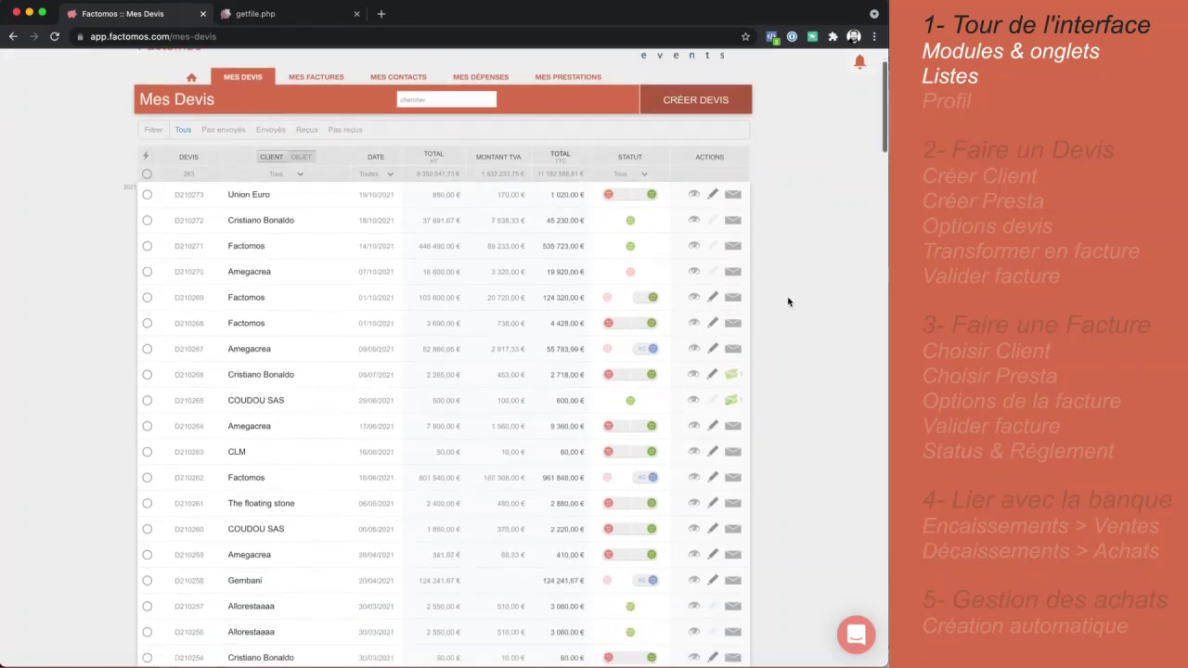
{"action": "scroll", "coordinate": [788, 302], "scroll_direction": "up", "scroll_amount": 2}
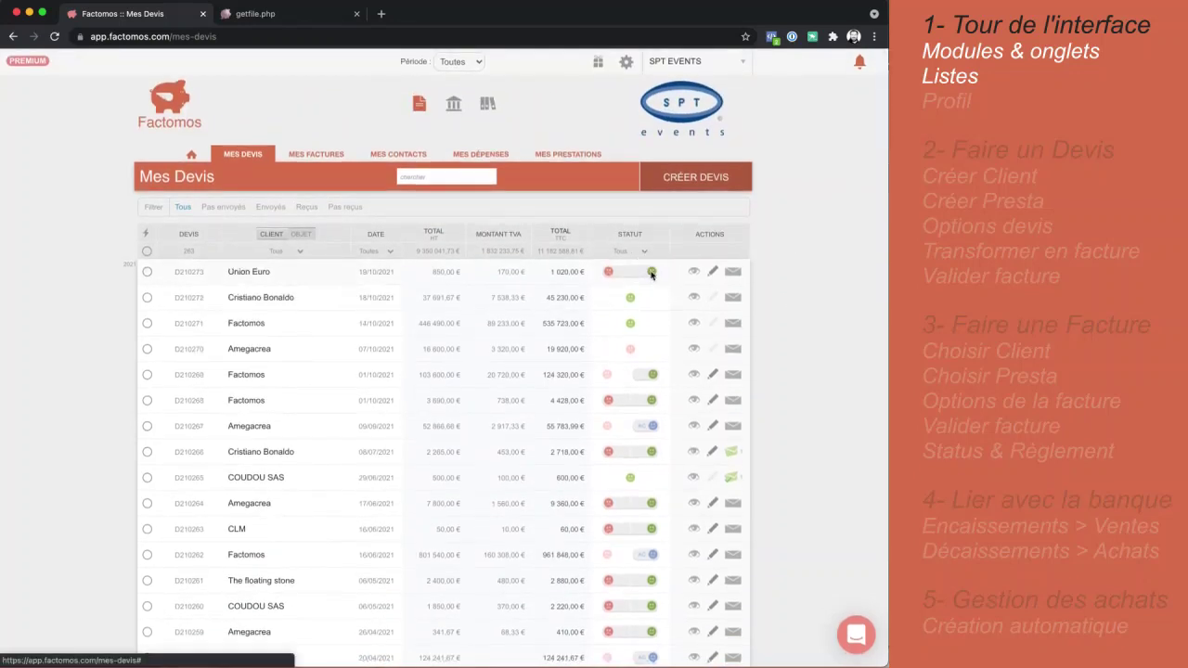
{"action": "left_click", "coordinate": [651, 273]}
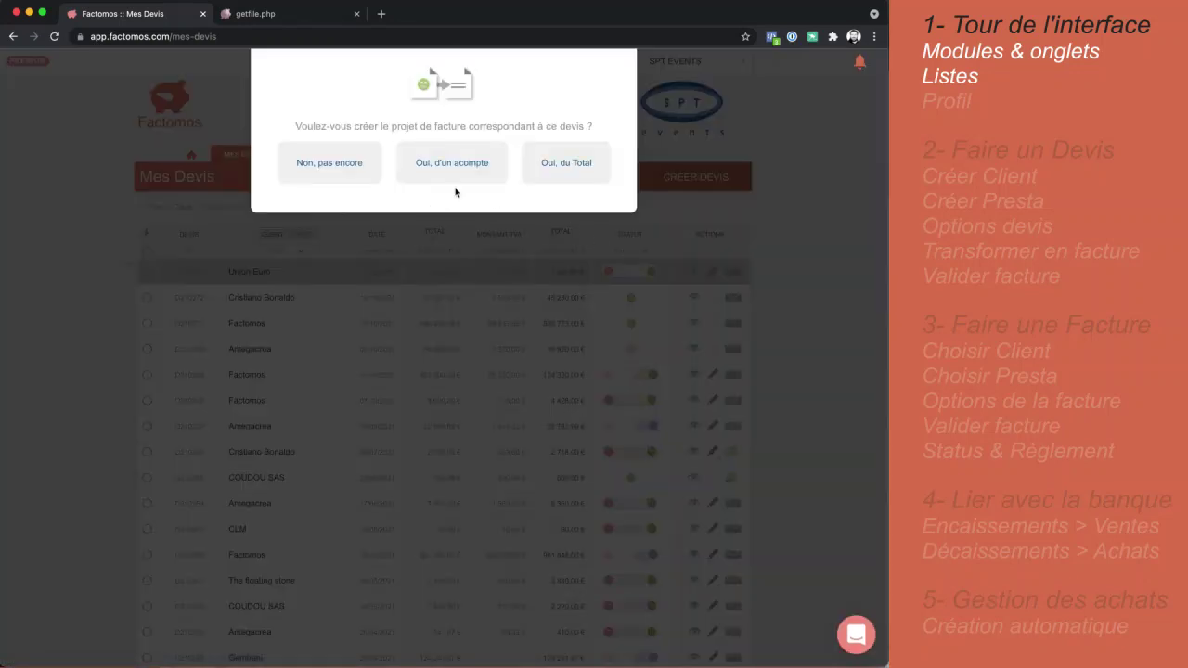
{"action": "left_click", "coordinate": [474, 166]}
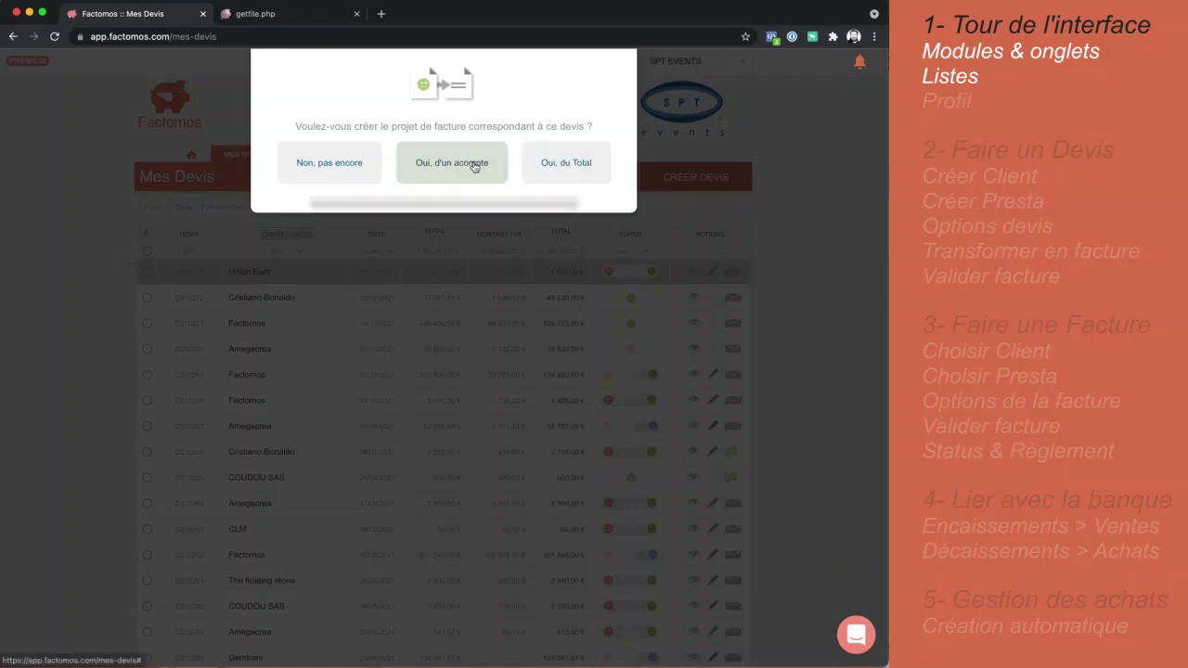
{"action": "left_click", "coordinate": [800, 238]}
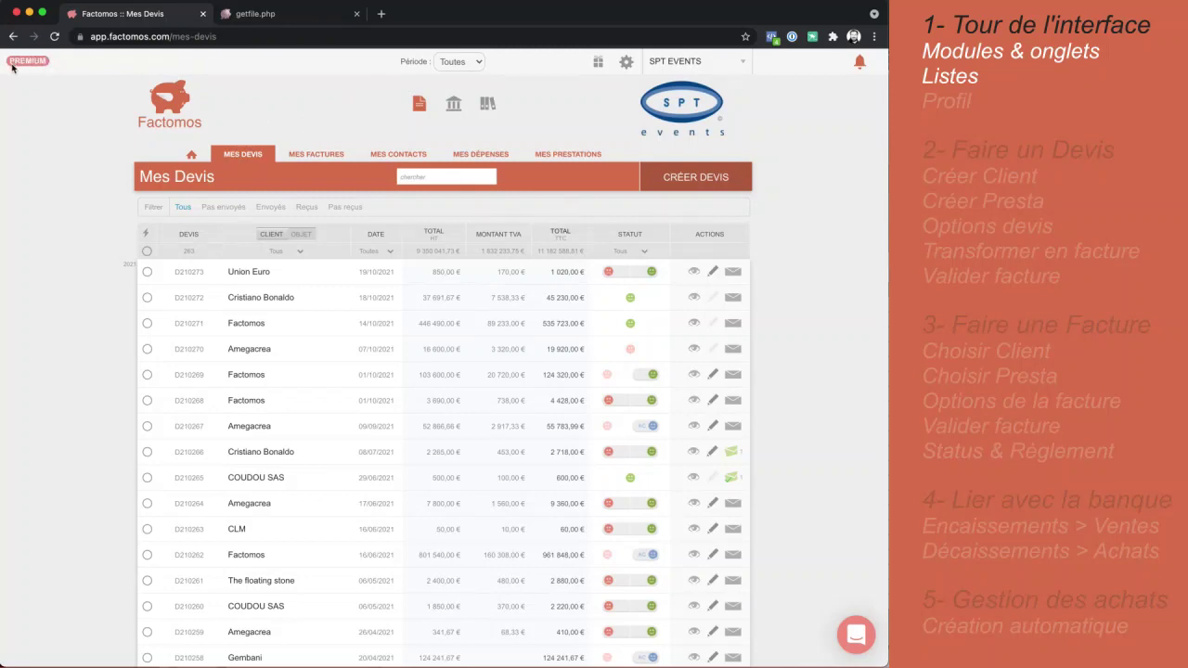
Check the global period choices and the SPT EVENTS company selector without changing either
{"action": "left_click", "coordinate": [478, 62]}
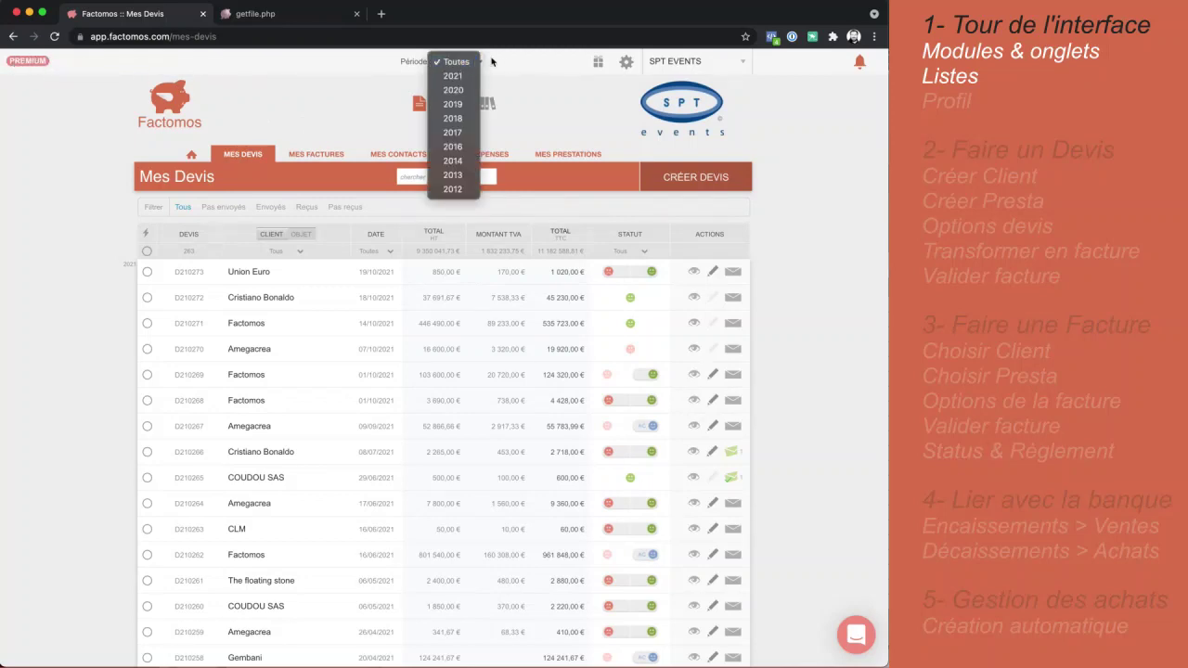
{"action": "left_click", "coordinate": [523, 64]}
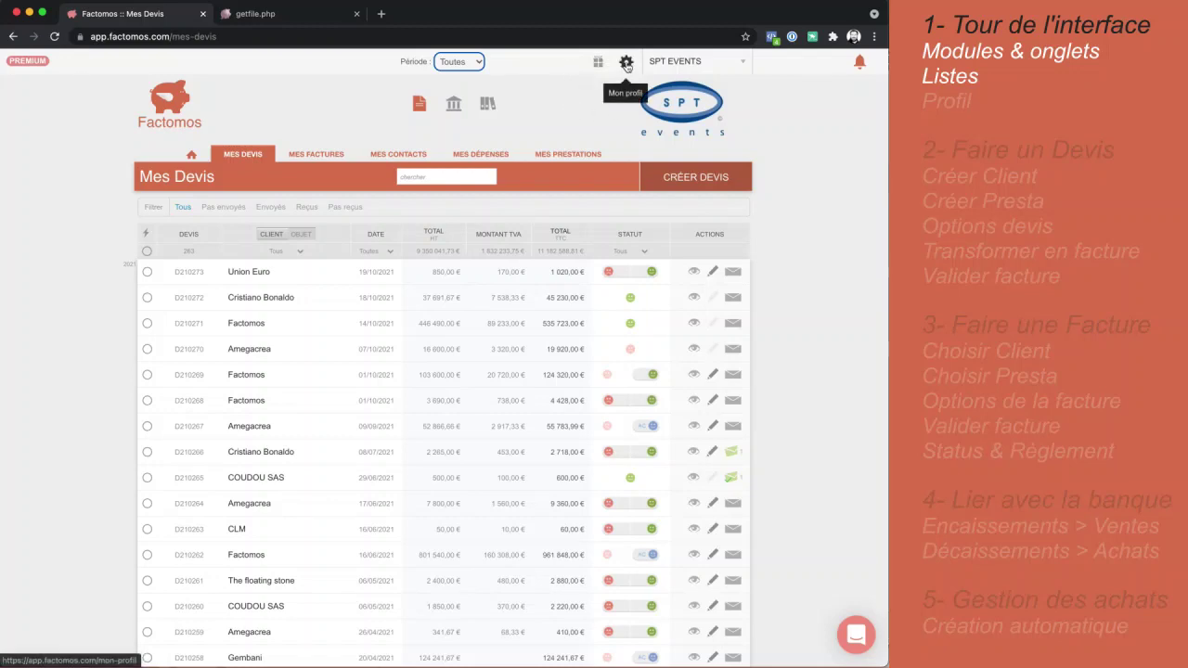
{"action": "left_click", "coordinate": [731, 67]}
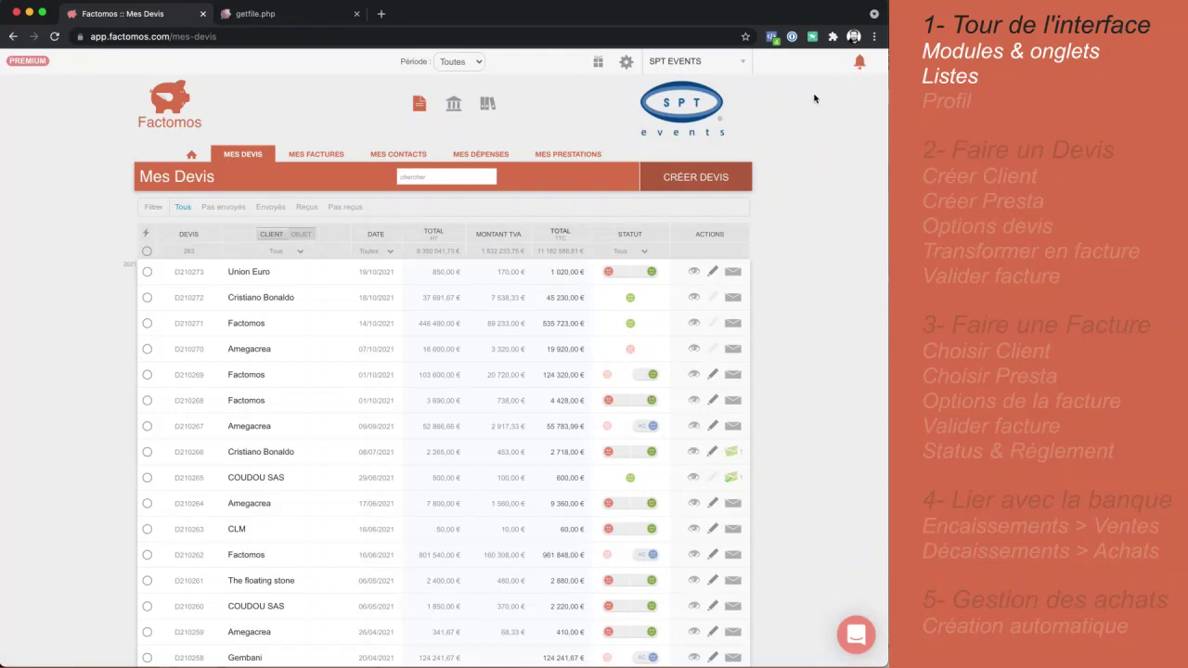
Look at the account notifications and the support chat window, closing each one
{"action": "left_click", "coordinate": [860, 61]}
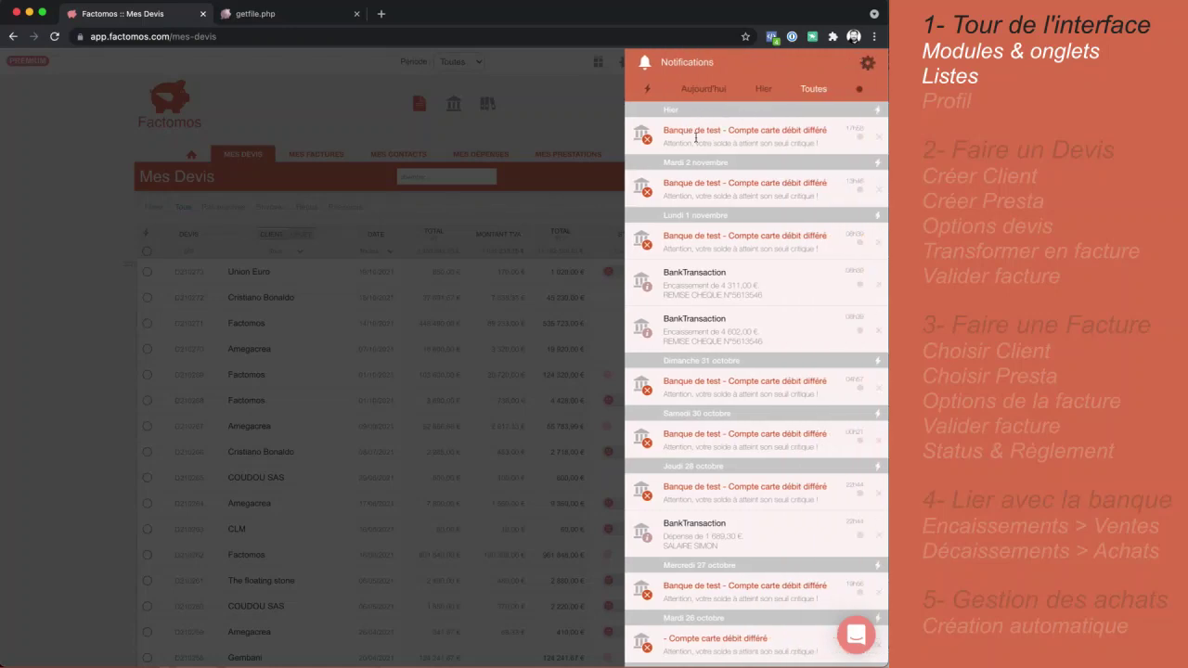
{"action": "left_click", "coordinate": [607, 131]}
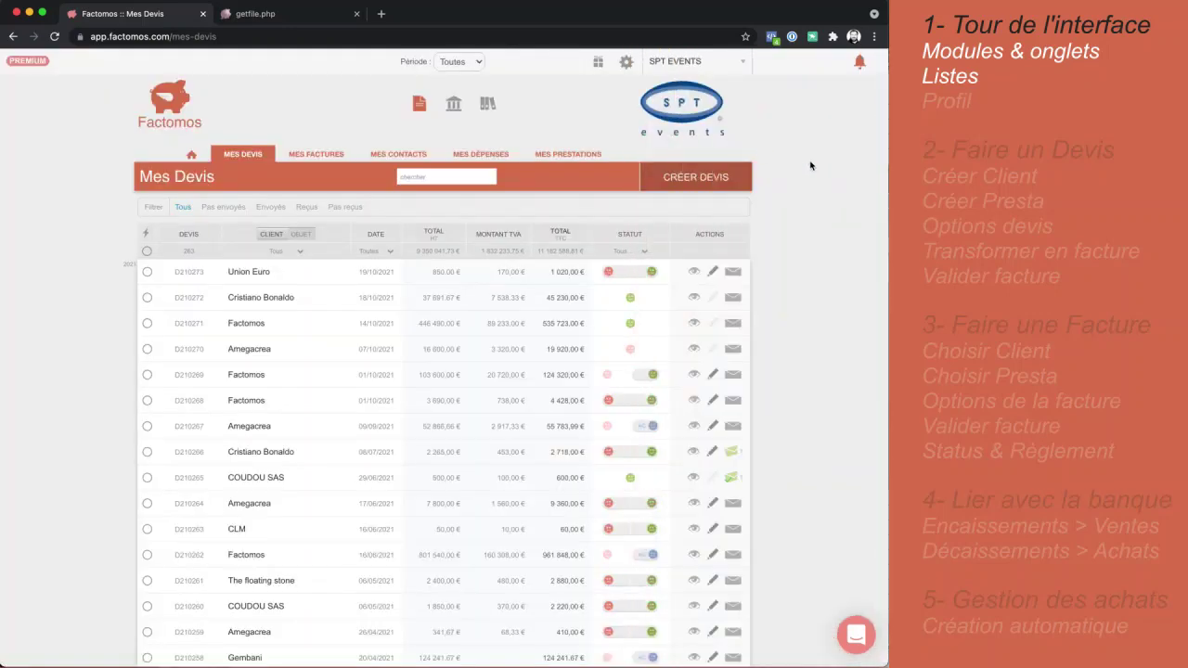
{"action": "left_click", "coordinate": [856, 634]}
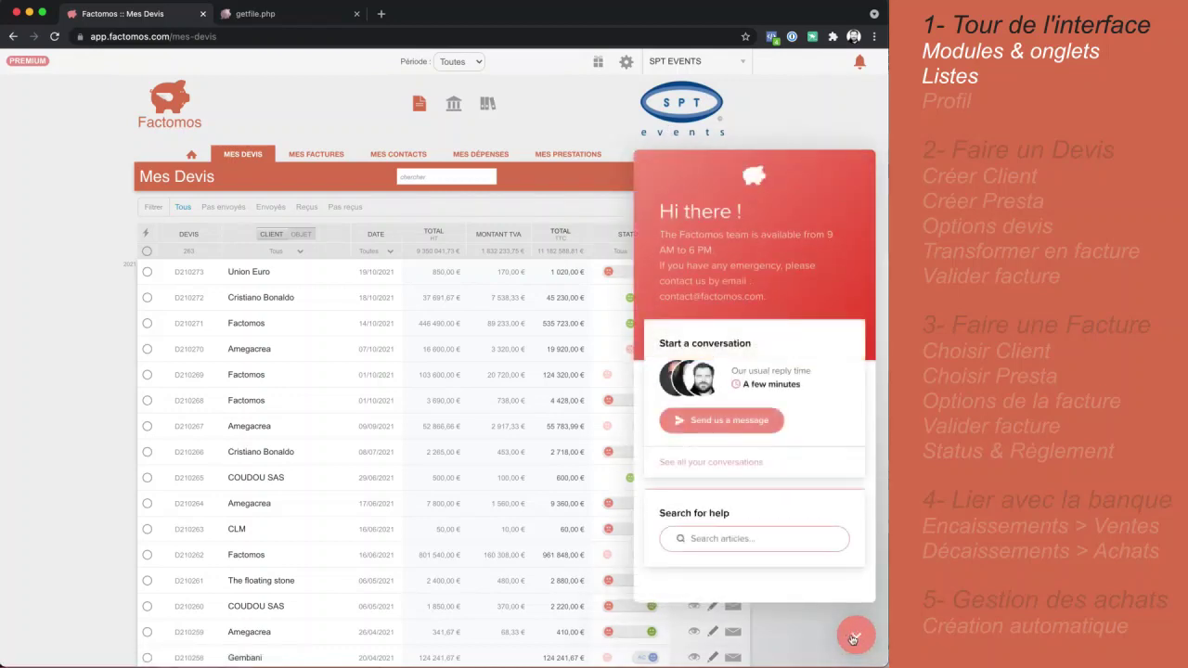
{"action": "left_click", "coordinate": [854, 637]}
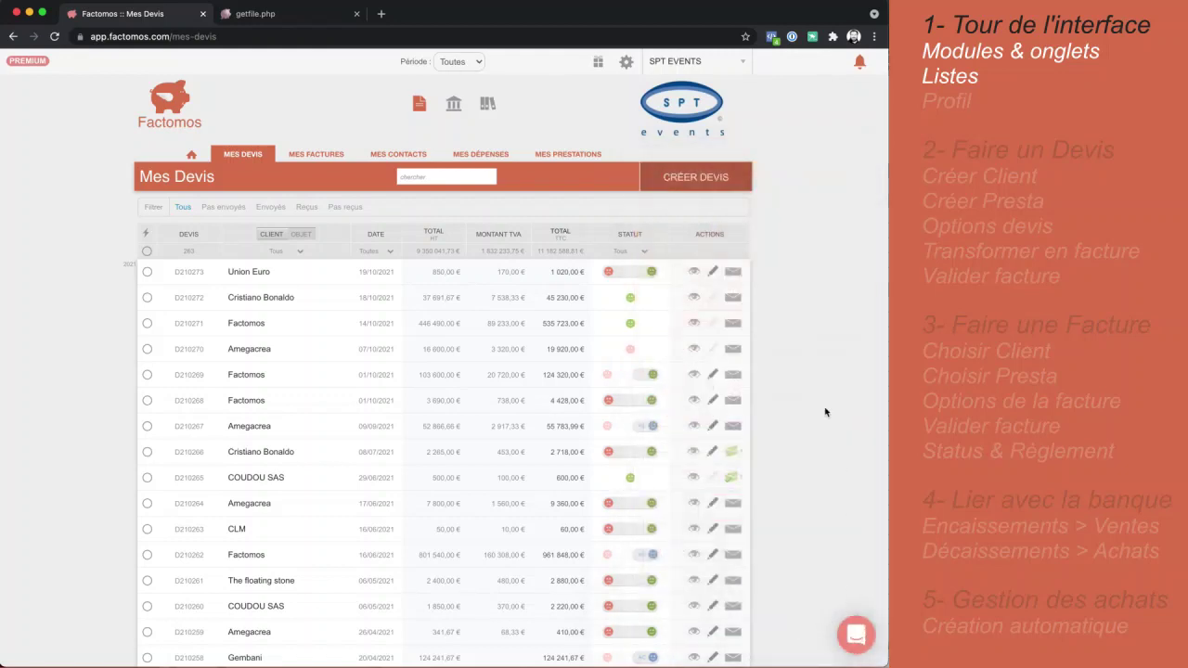
Open the invoices list and examine the payment status of the invoices
{"action": "left_click", "coordinate": [311, 153]}
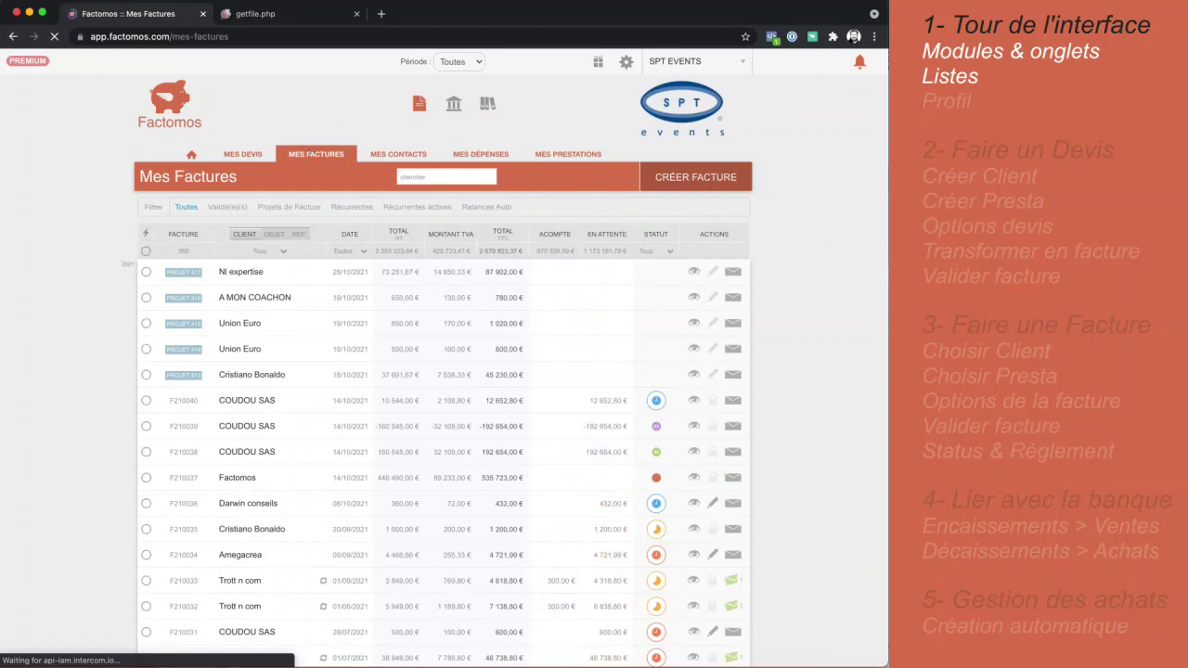
{"action": "scroll", "coordinate": [791, 292], "scroll_direction": "down", "scroll_amount": 5}
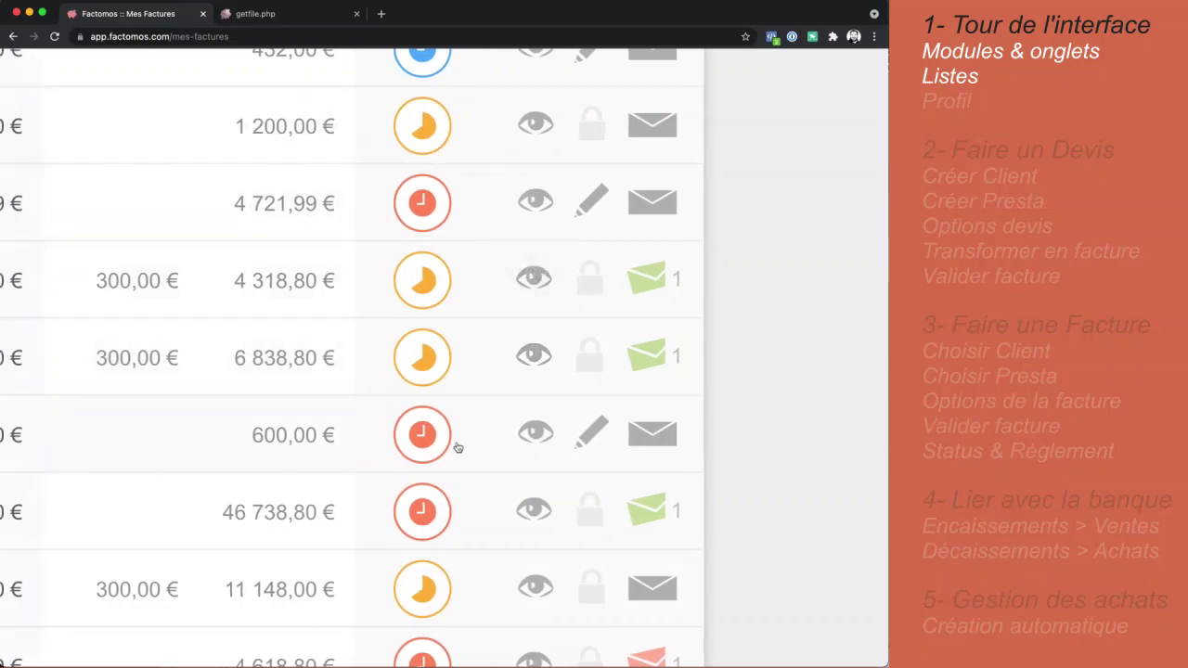
{"action": "scroll", "coordinate": [454, 491], "scroll_direction": "down", "scroll_amount": 3}
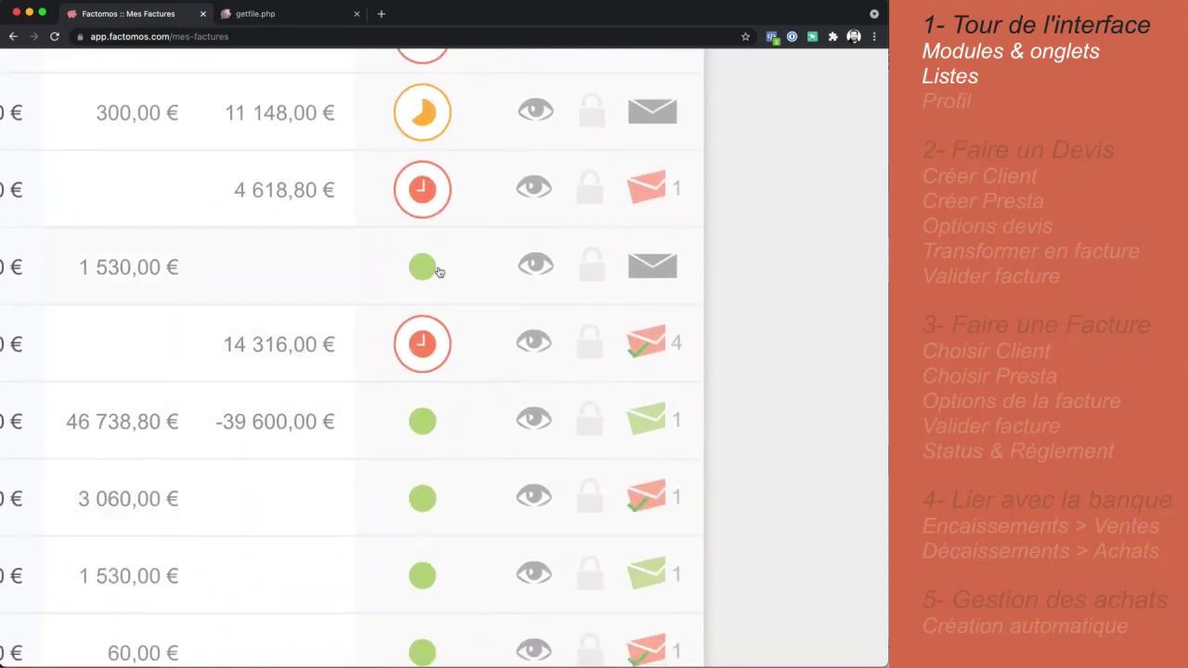
{"action": "scroll", "coordinate": [429, 176], "scroll_direction": "up", "scroll_amount": 10}
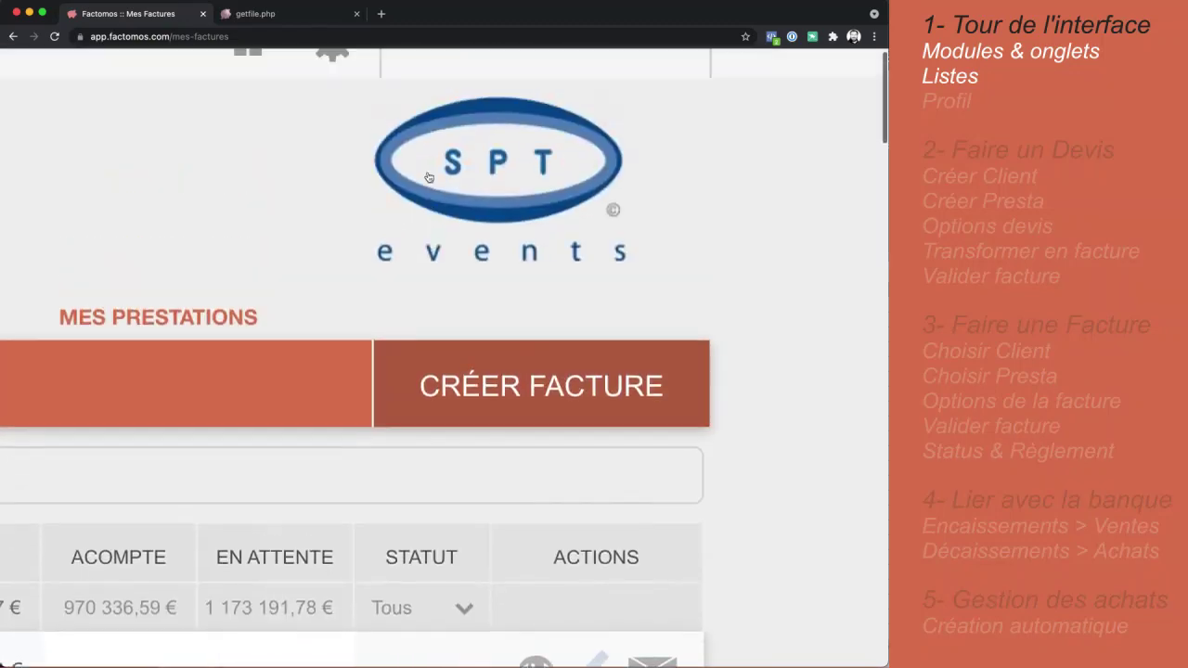
Examine the sending and reminder indicators of the invoices, and return to the start of the list
{"action": "scroll", "coordinate": [428, 176], "scroll_direction": "down", "scroll_amount": 5}
{"action": "scroll", "coordinate": [428, 176], "scroll_direction": "down", "scroll_amount": 3}
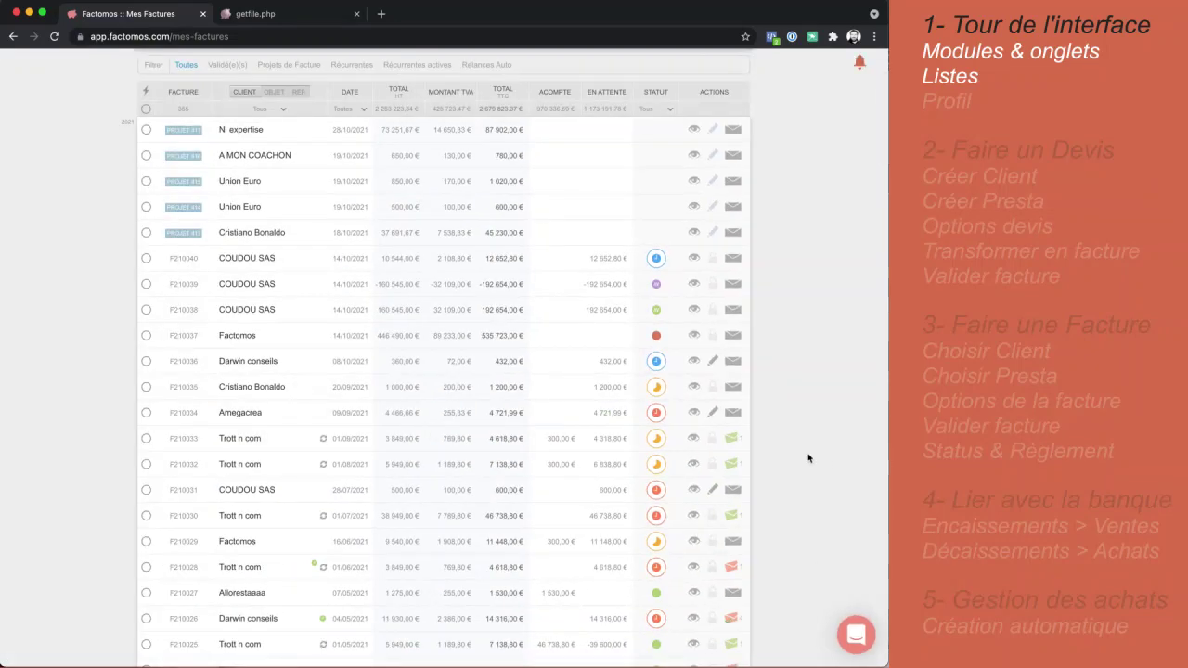
{"action": "scroll", "coordinate": [809, 458], "scroll_direction": "down", "scroll_amount": 2}
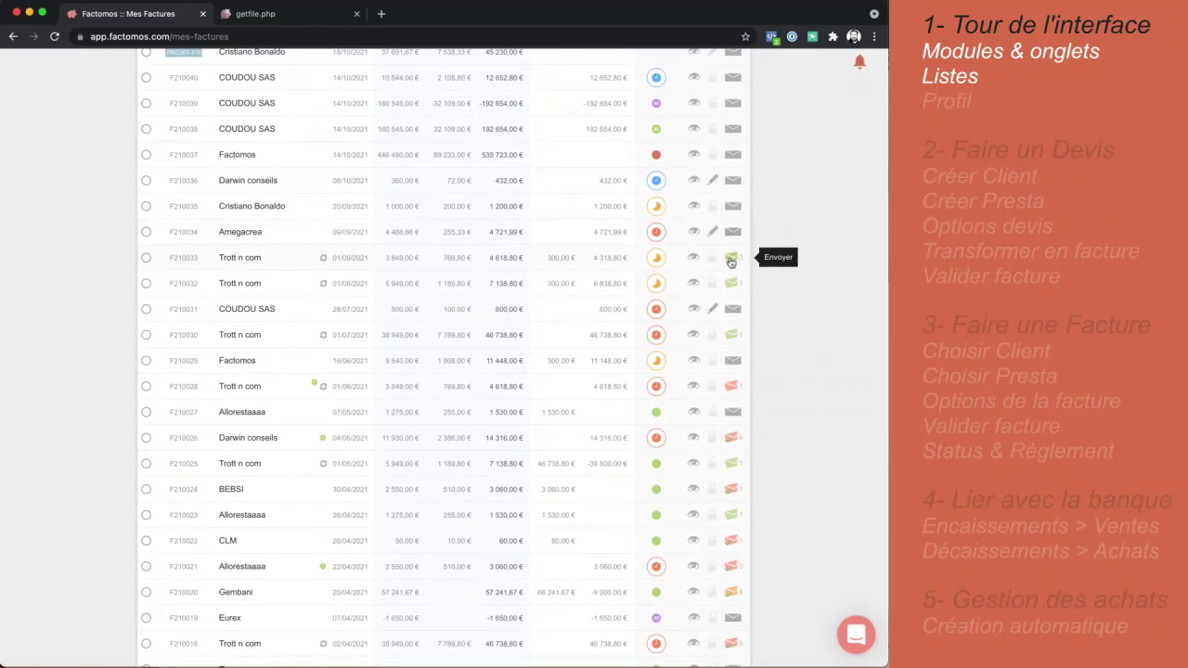
{"action": "scroll", "coordinate": [807, 411], "scroll_direction": "down", "scroll_amount": 5}
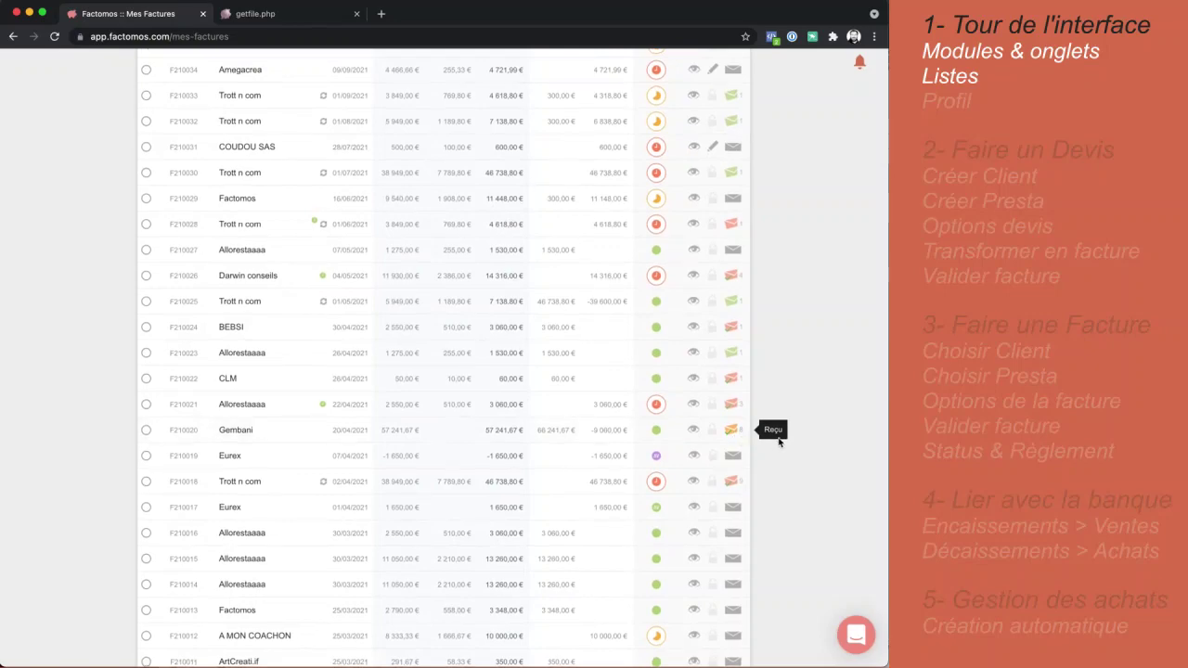
{"action": "scroll", "coordinate": [779, 442], "scroll_direction": "up", "scroll_amount": 10}
{"action": "left_click", "coordinate": [779, 443]}
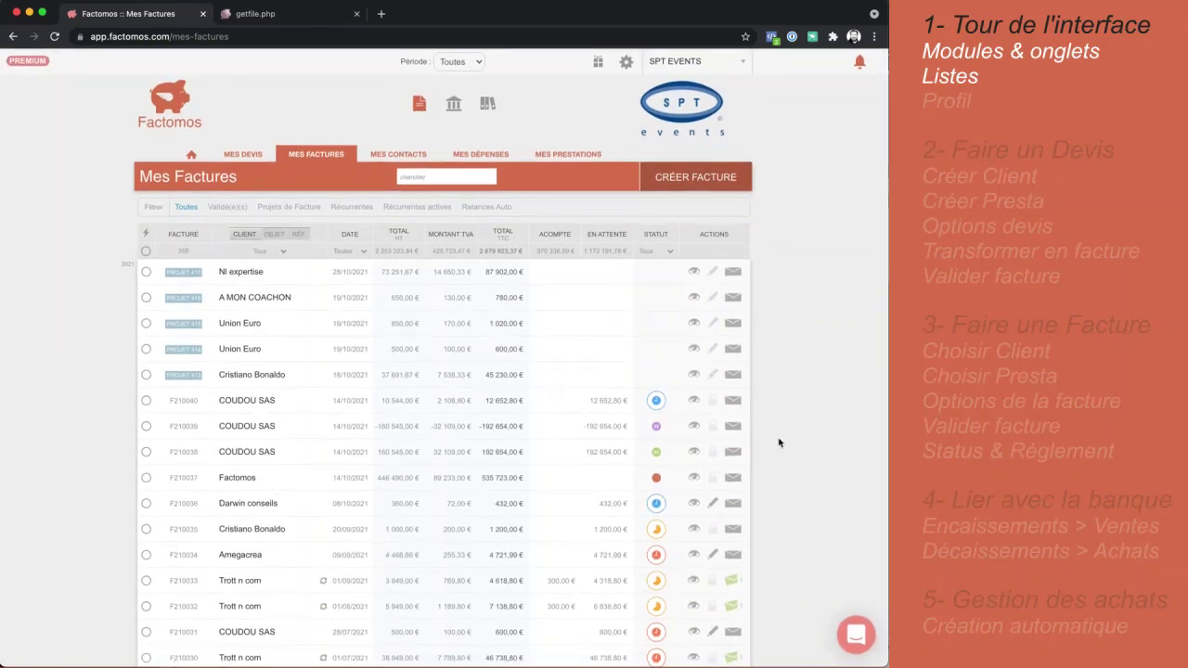
Open the company settings and view the partner applications in the Écosystème section
{"action": "left_click", "coordinate": [627, 62]}
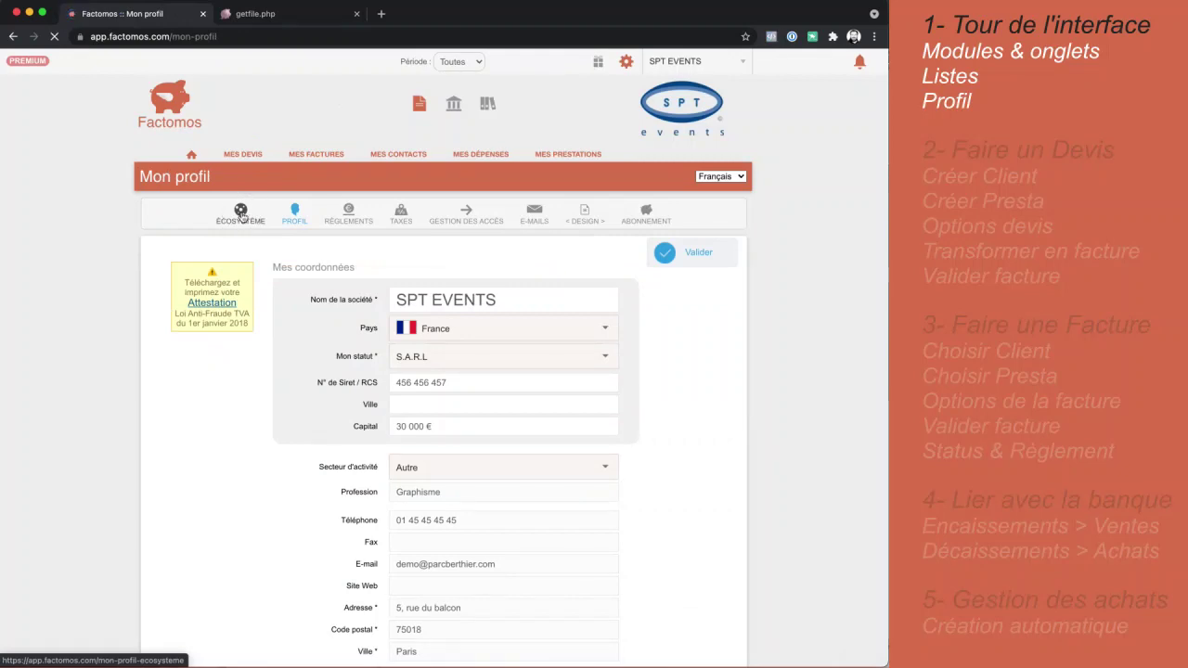
{"action": "left_click", "coordinate": [241, 214]}
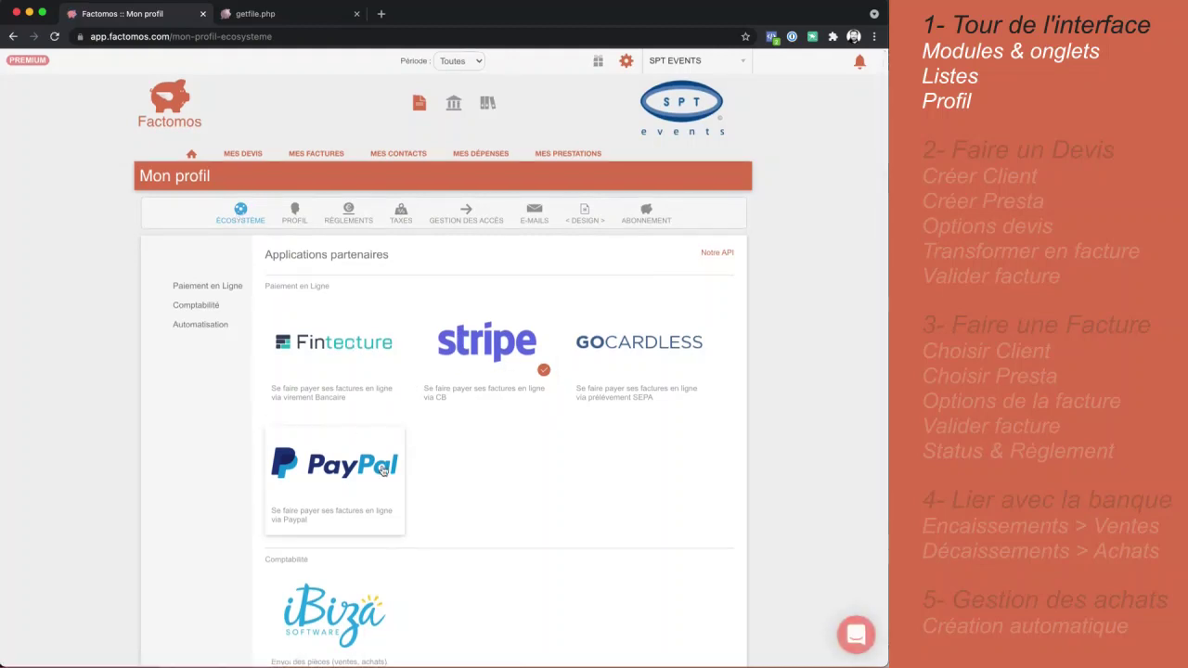
Review the company profile with its country choices and fiscal years, and view the default payment terms
{"action": "left_click", "coordinate": [293, 218]}
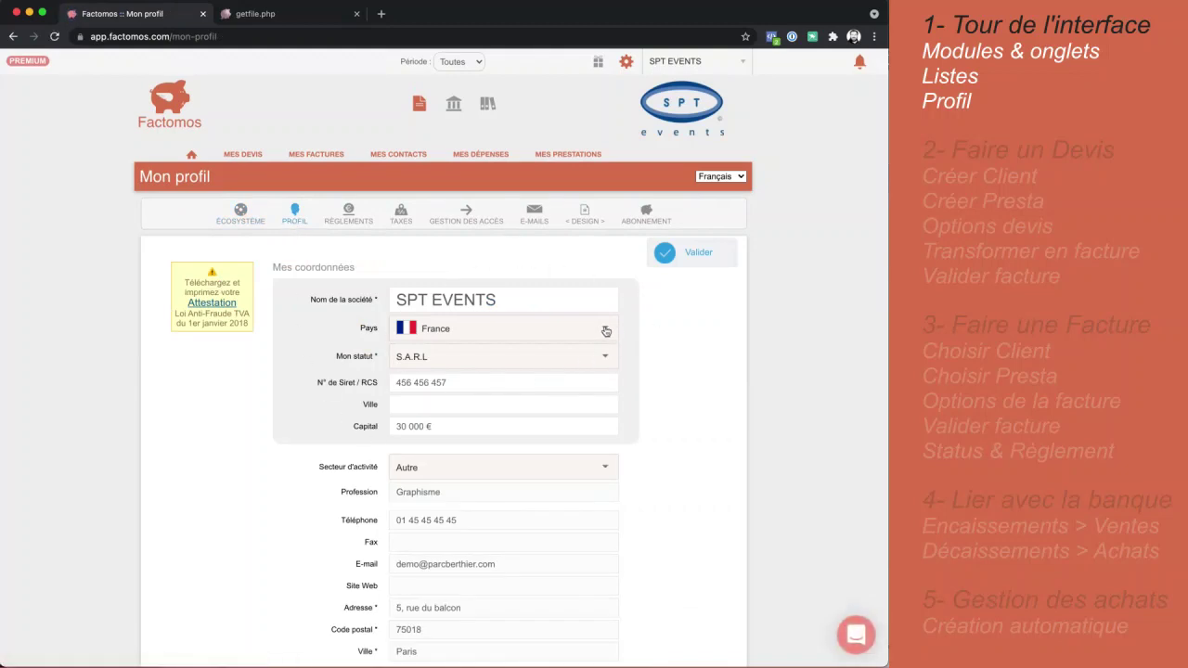
{"action": "left_click", "coordinate": [607, 331]}
{"action": "left_click", "coordinate": [681, 332]}
{"action": "scroll", "coordinate": [658, 380], "scroll_direction": "down", "scroll_amount": 6}
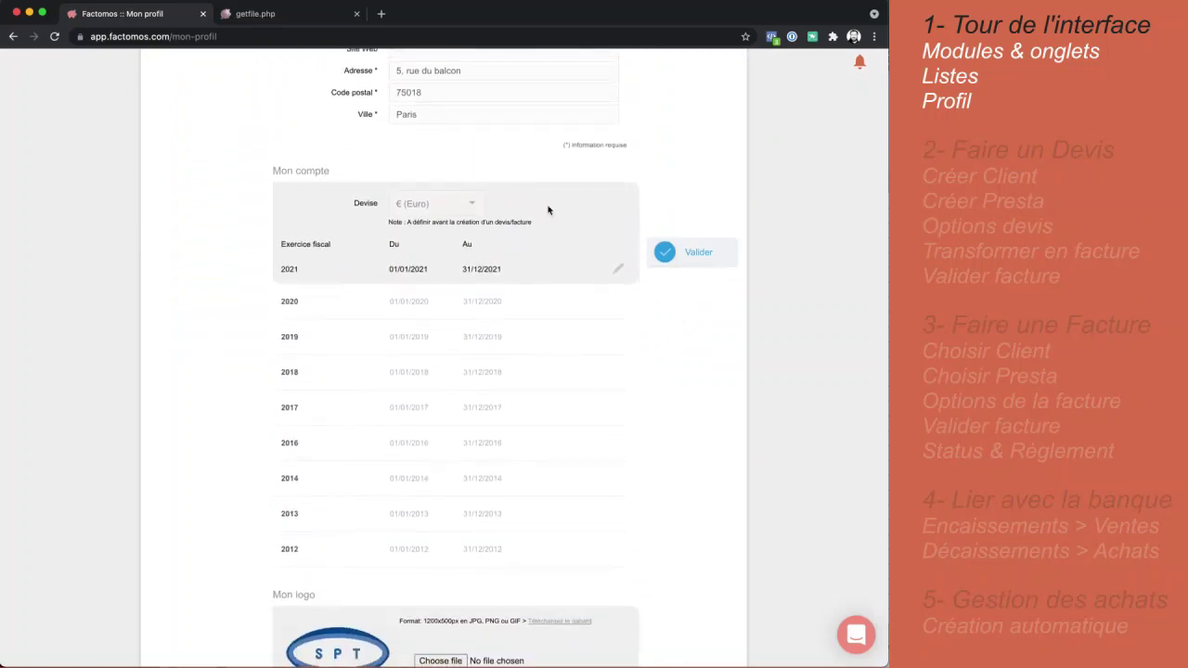
{"action": "scroll", "coordinate": [336, 224], "scroll_direction": "up", "scroll_amount": 6}
{"action": "left_click", "coordinate": [336, 223]}
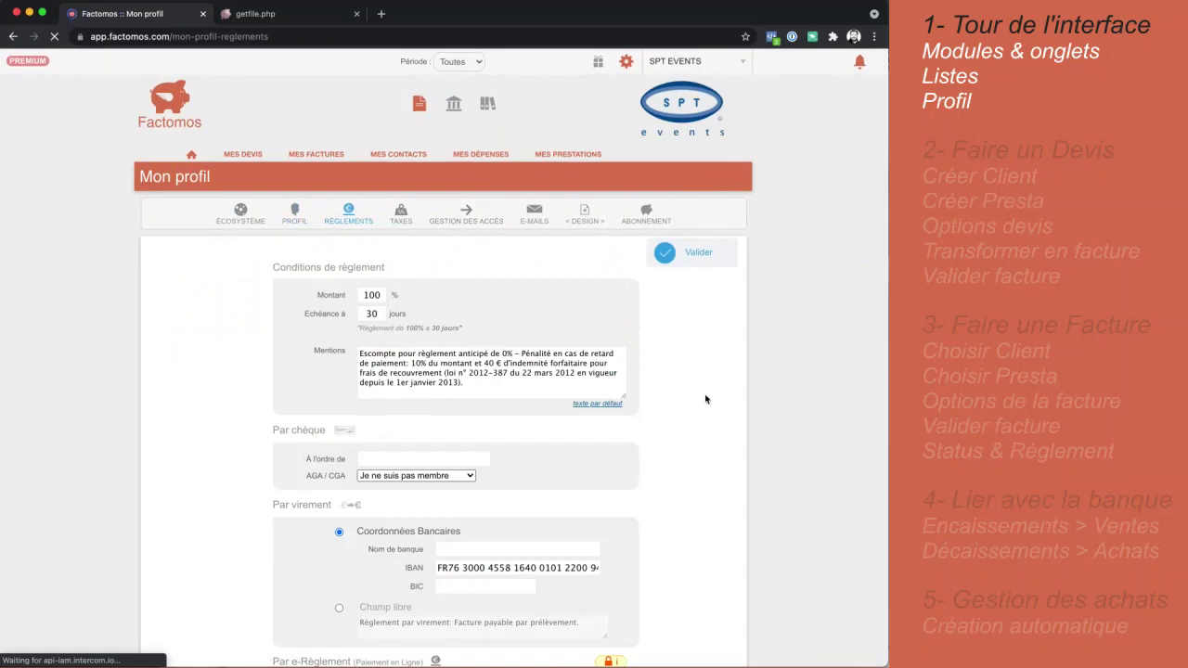
Set the tax base to HT, and try the multiple VAT rates option before cancelling that change
{"action": "left_click", "coordinate": [402, 222]}
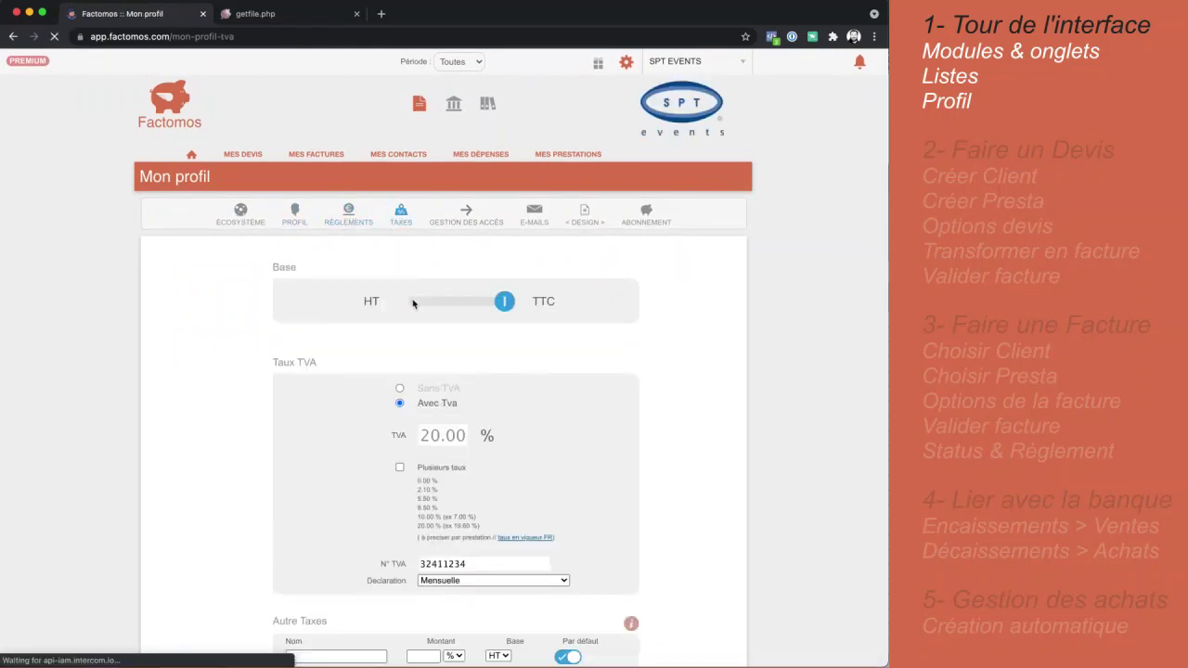
{"action": "left_click", "coordinate": [413, 303]}
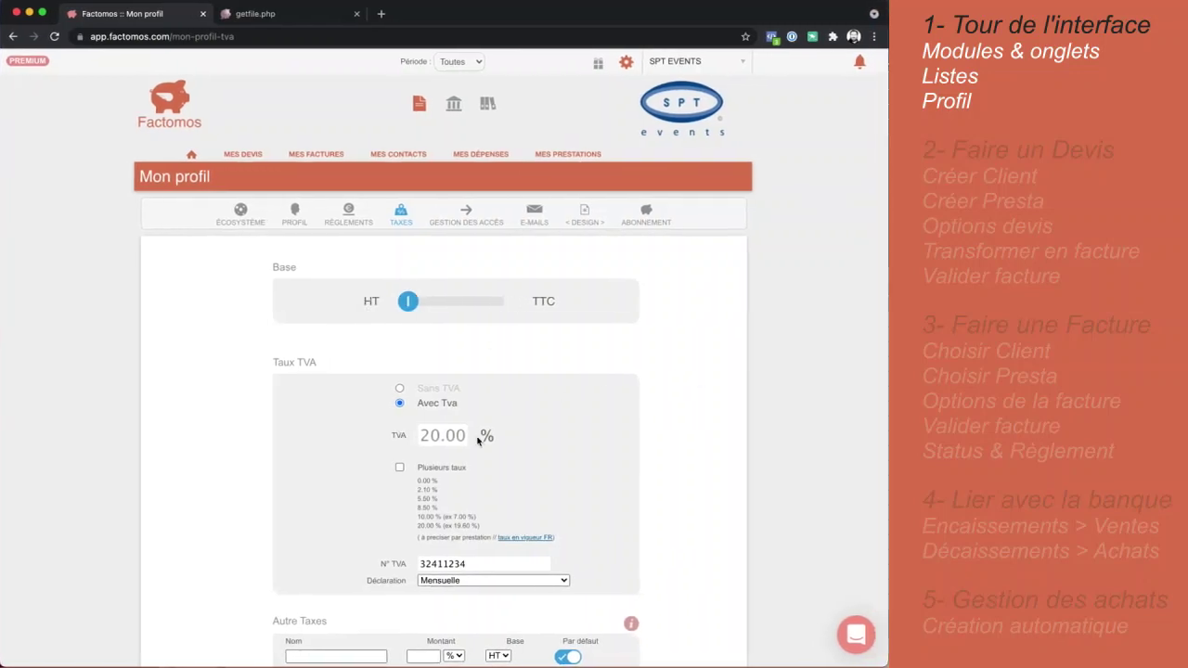
{"action": "left_click", "coordinate": [400, 468]}
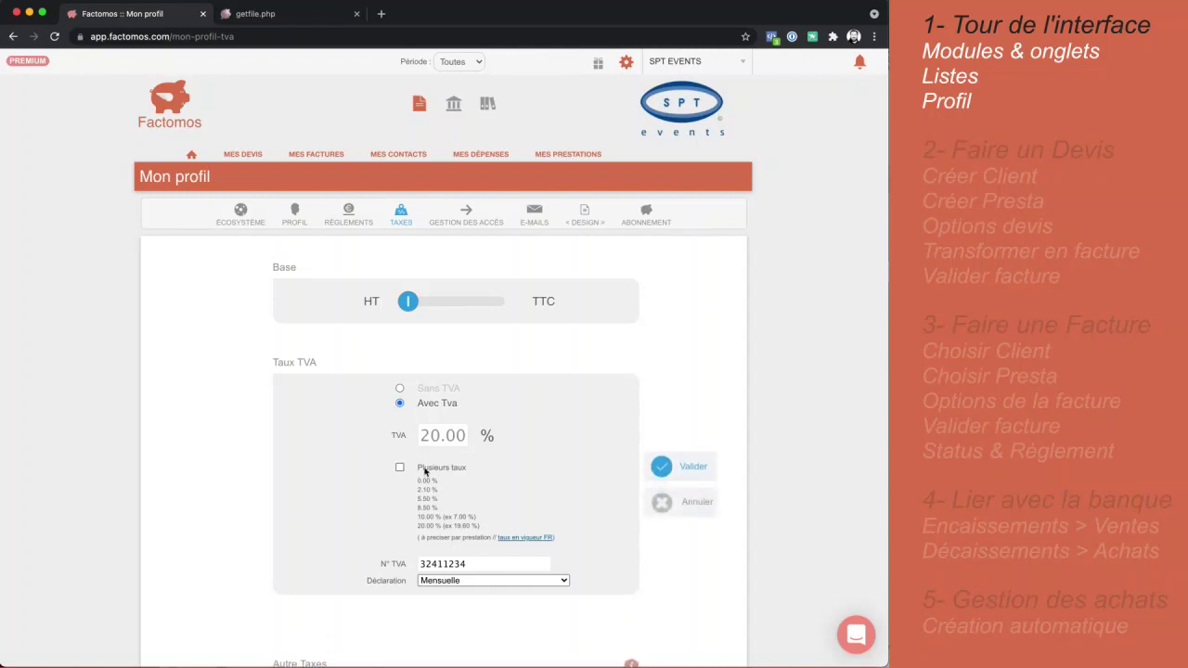
{"action": "left_click", "coordinate": [677, 503]}
Review the access management settings for the password, the accountant, the users and the companies
{"action": "left_click", "coordinate": [441, 219]}
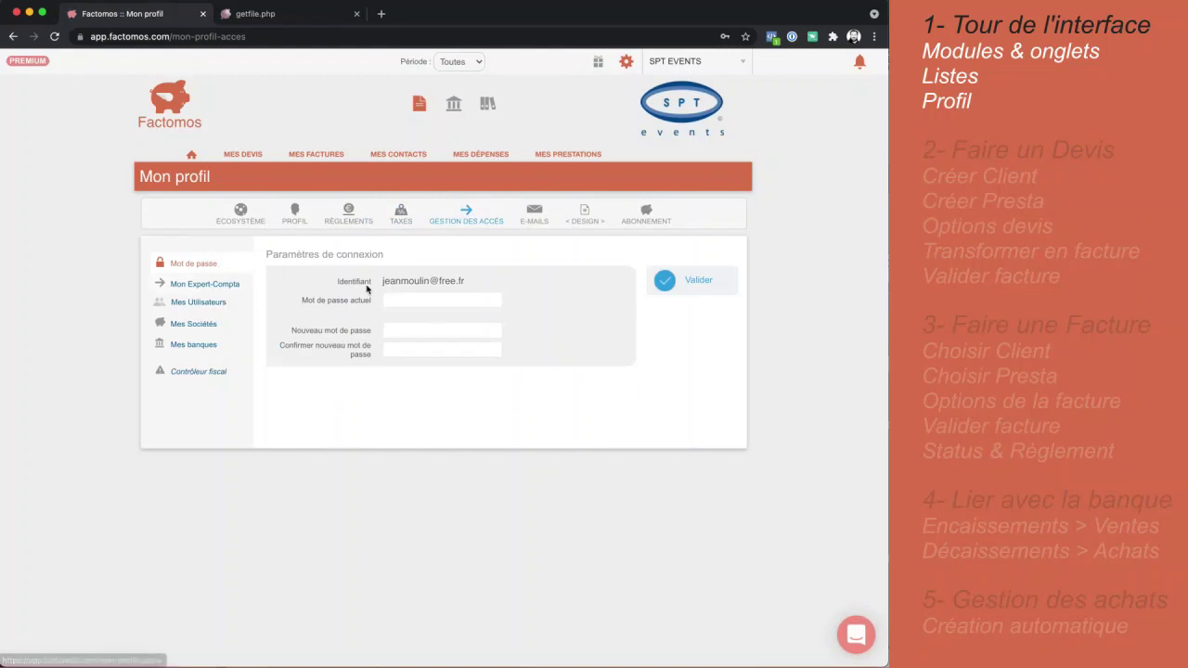
{"action": "left_click", "coordinate": [190, 283]}
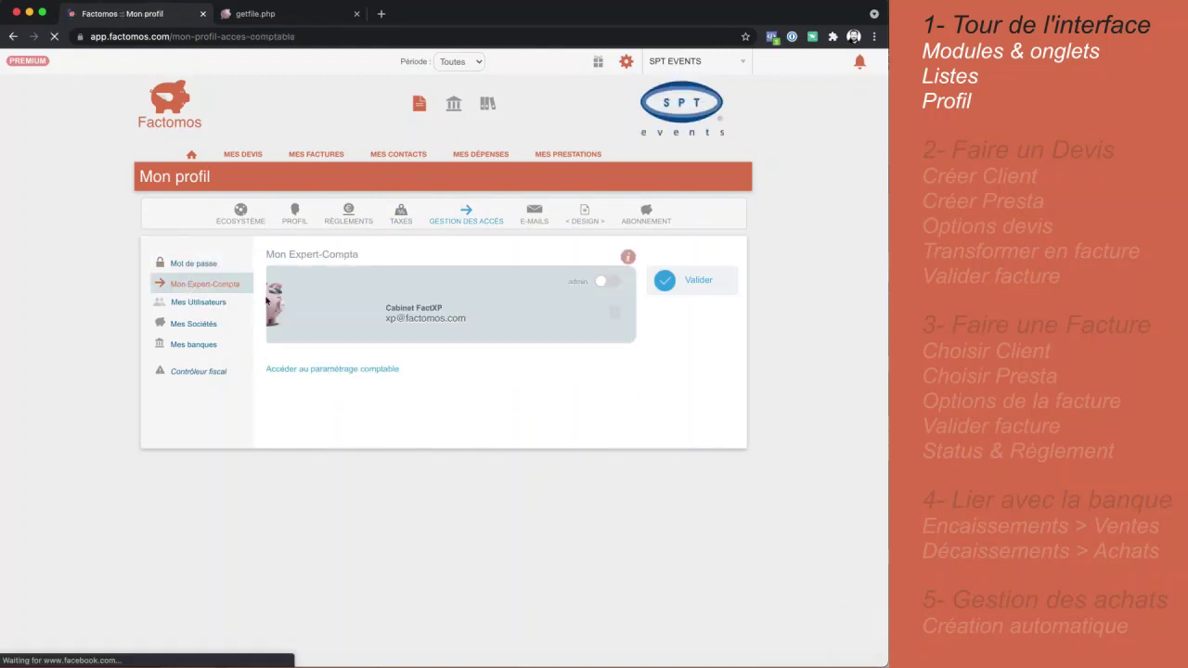
{"action": "left_click_drag", "start_coordinate": [385, 318], "coordinate": [478, 337]}
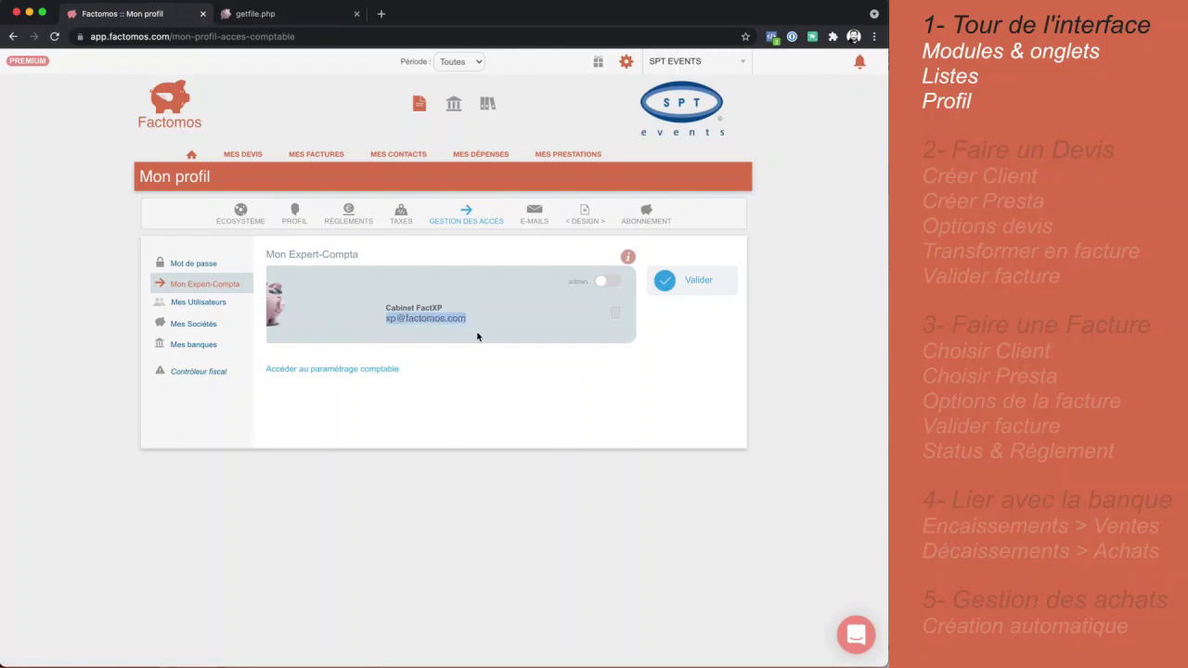
{"action": "left_click", "coordinate": [478, 337]}
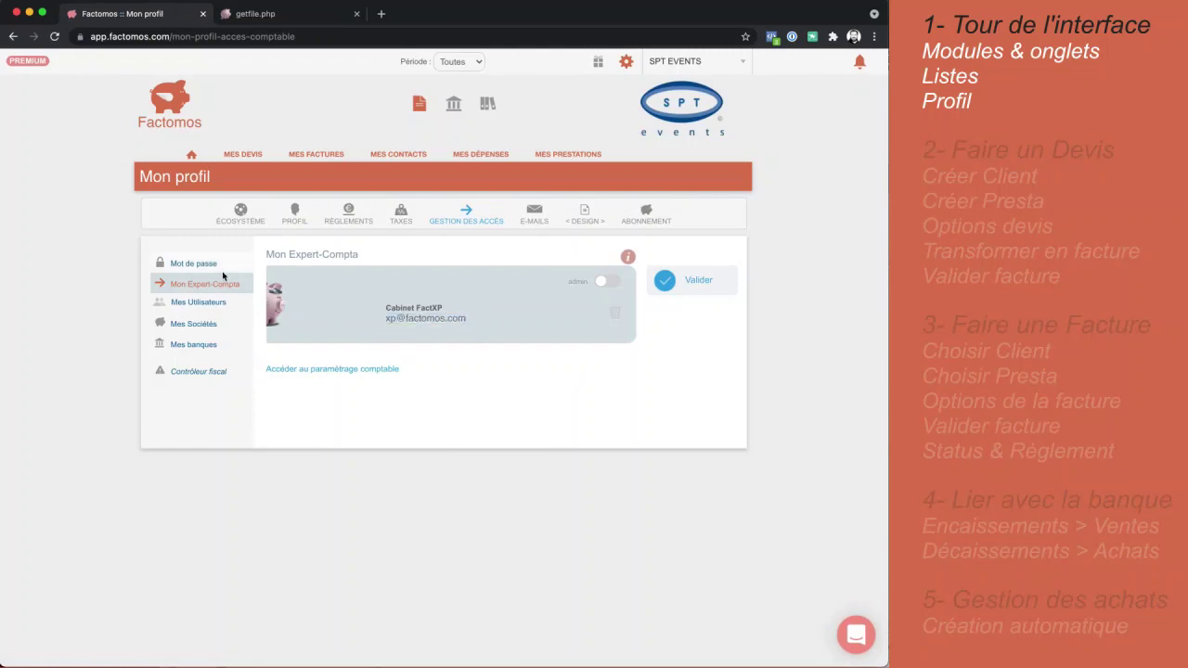
{"action": "left_click", "coordinate": [213, 305]}
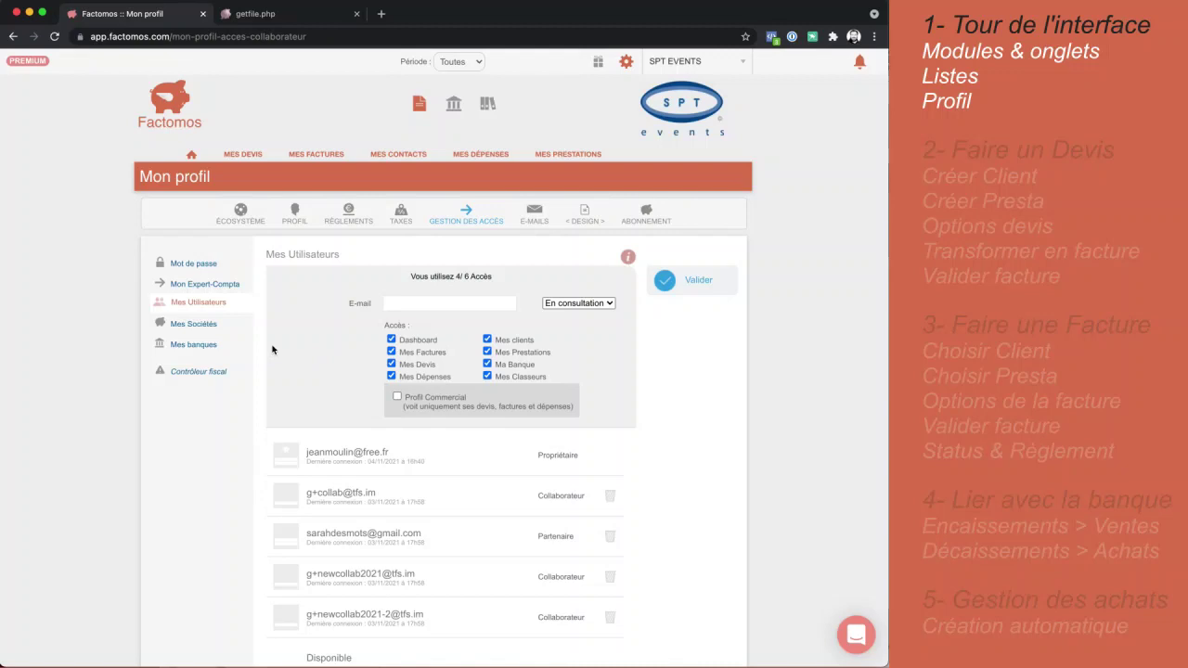
{"action": "left_click", "coordinate": [193, 324]}
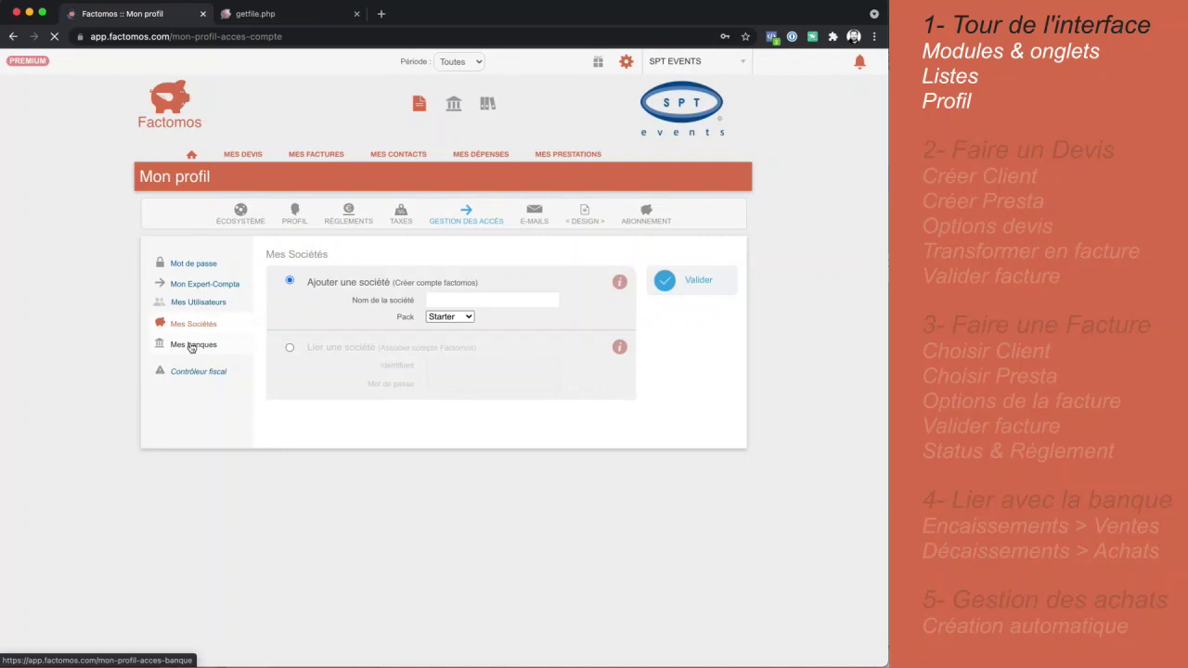
Examine the default quote e-mail template and the variables available for its message, without inserting any
{"action": "left_click", "coordinate": [538, 216]}
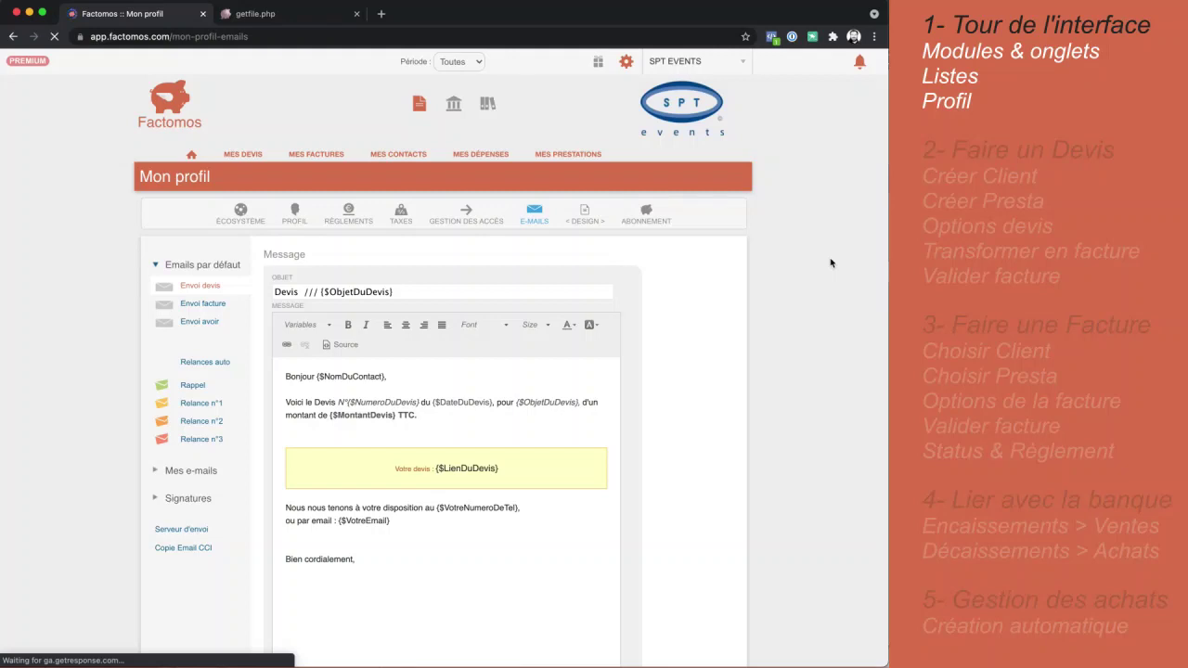
{"action": "scroll", "coordinate": [721, 309], "scroll_direction": "down", "scroll_amount": 2}
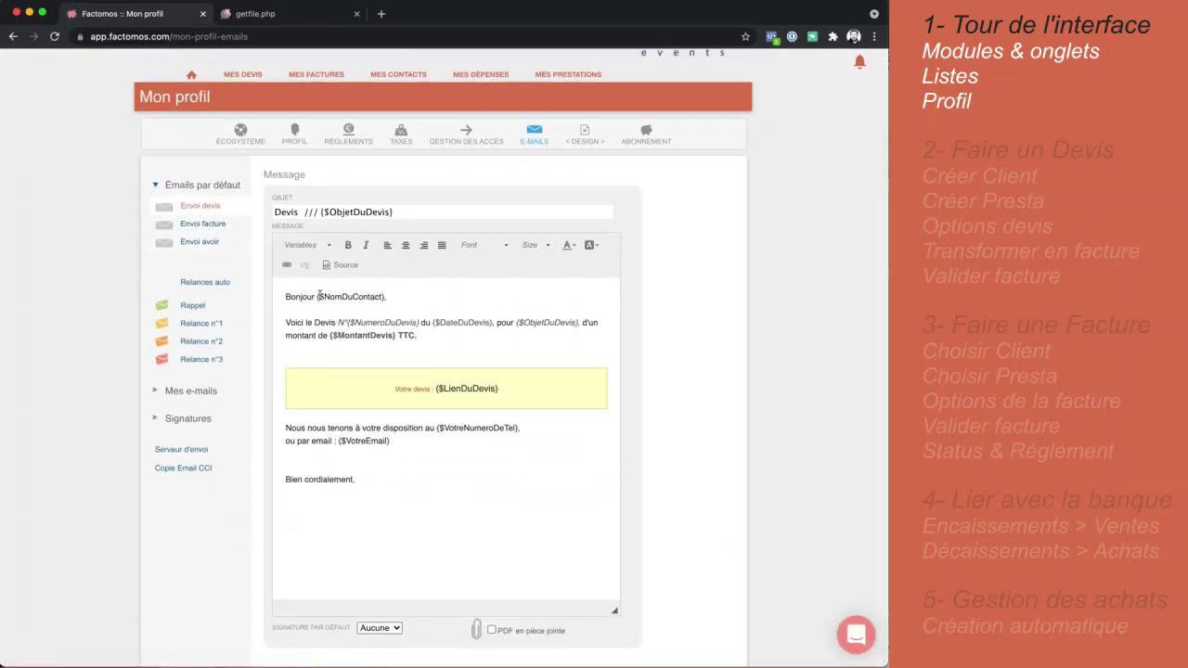
{"action": "left_click_drag", "start_coordinate": [316, 296], "coordinate": [387, 297]}
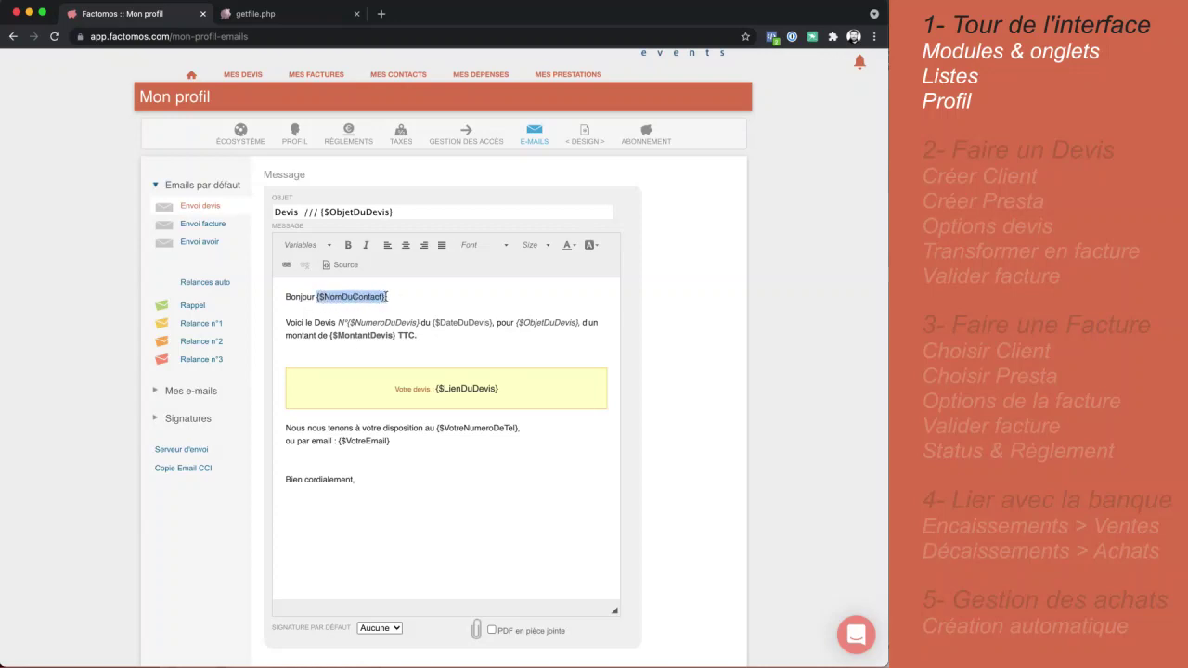
{"action": "left_click", "coordinate": [320, 245]}
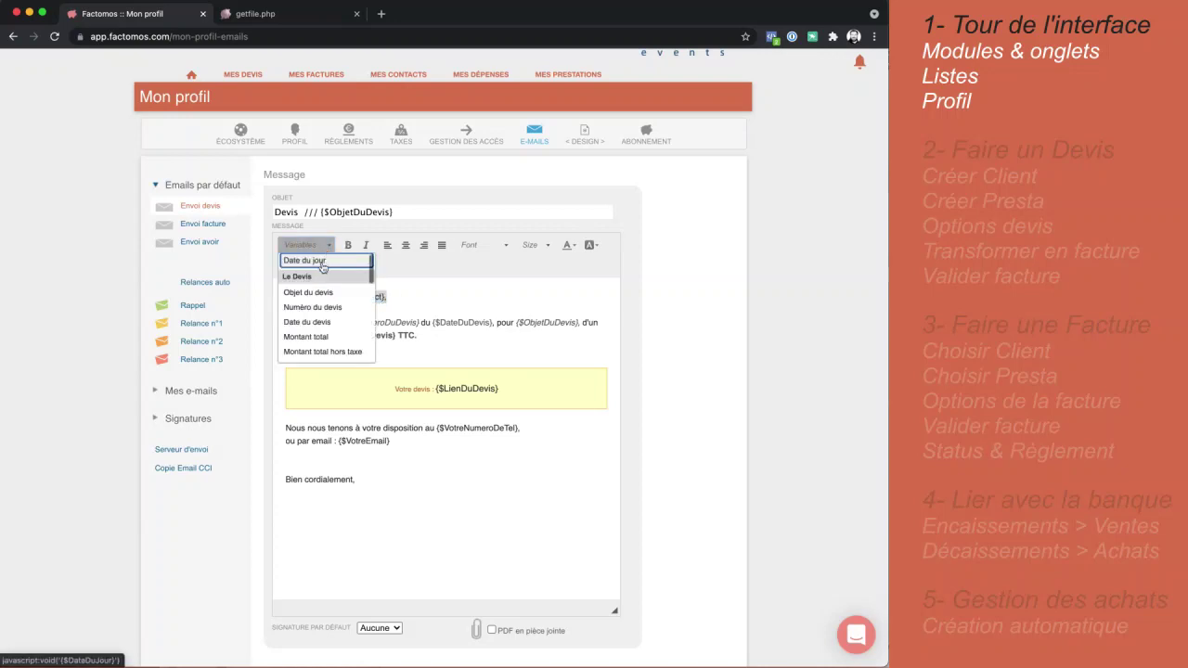
{"action": "scroll", "coordinate": [320, 340], "scroll_direction": "down", "scroll_amount": 3}
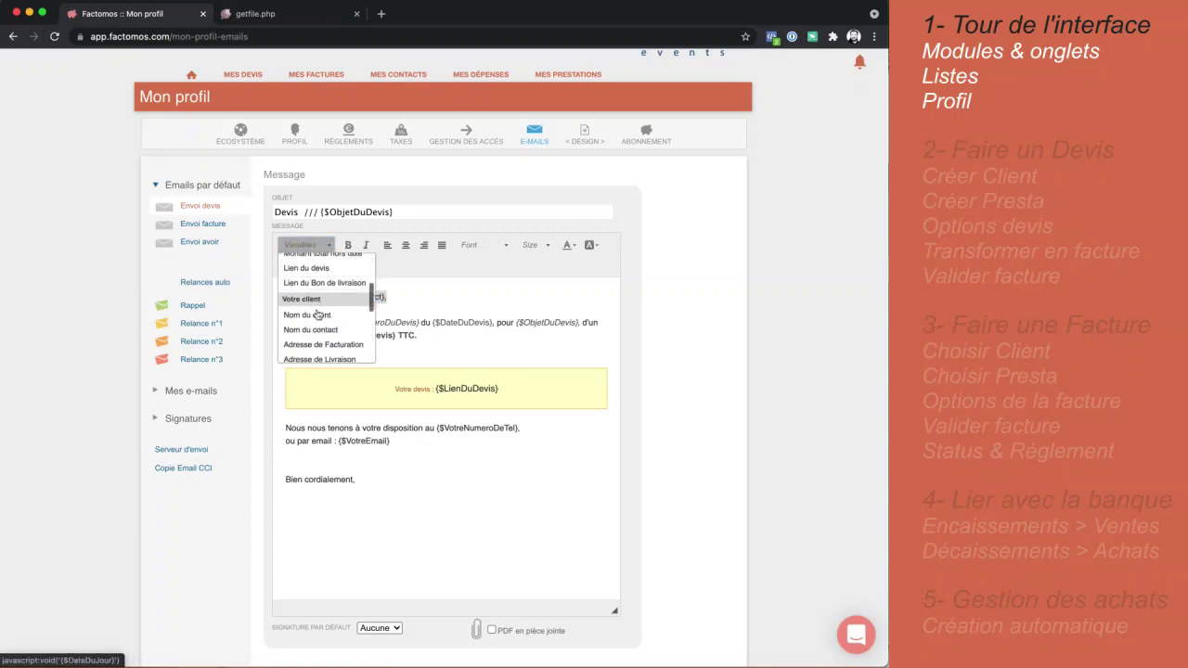
{"action": "scroll", "coordinate": [313, 333], "scroll_direction": "down", "scroll_amount": 3}
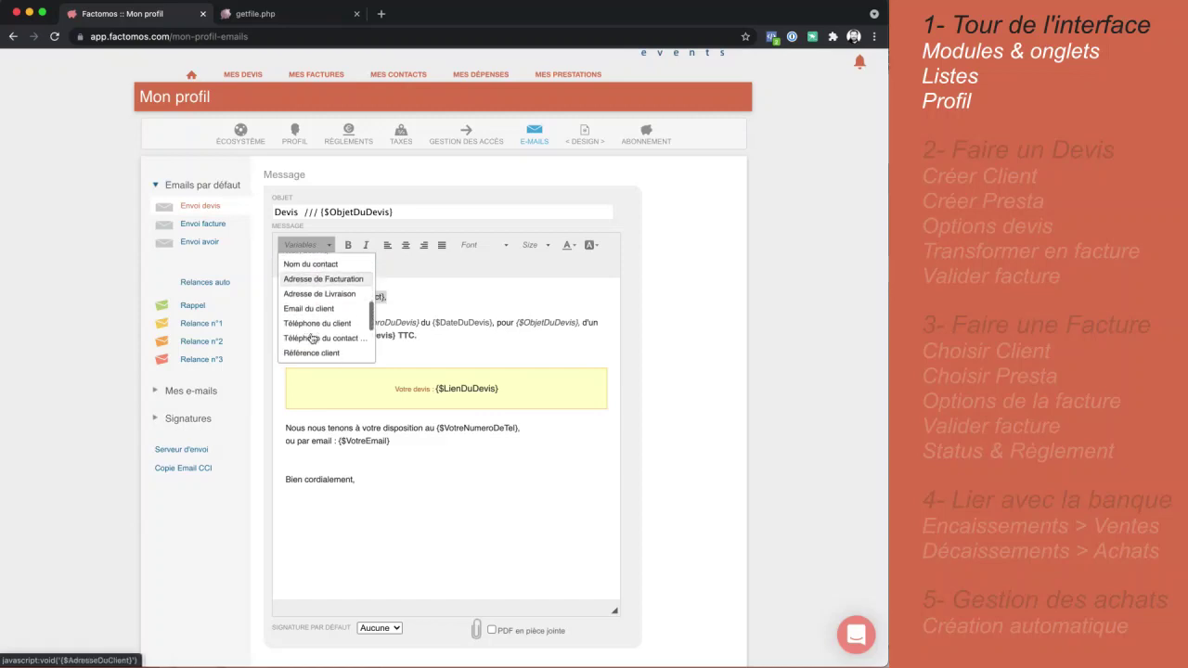
{"action": "left_click", "coordinate": [454, 305]}
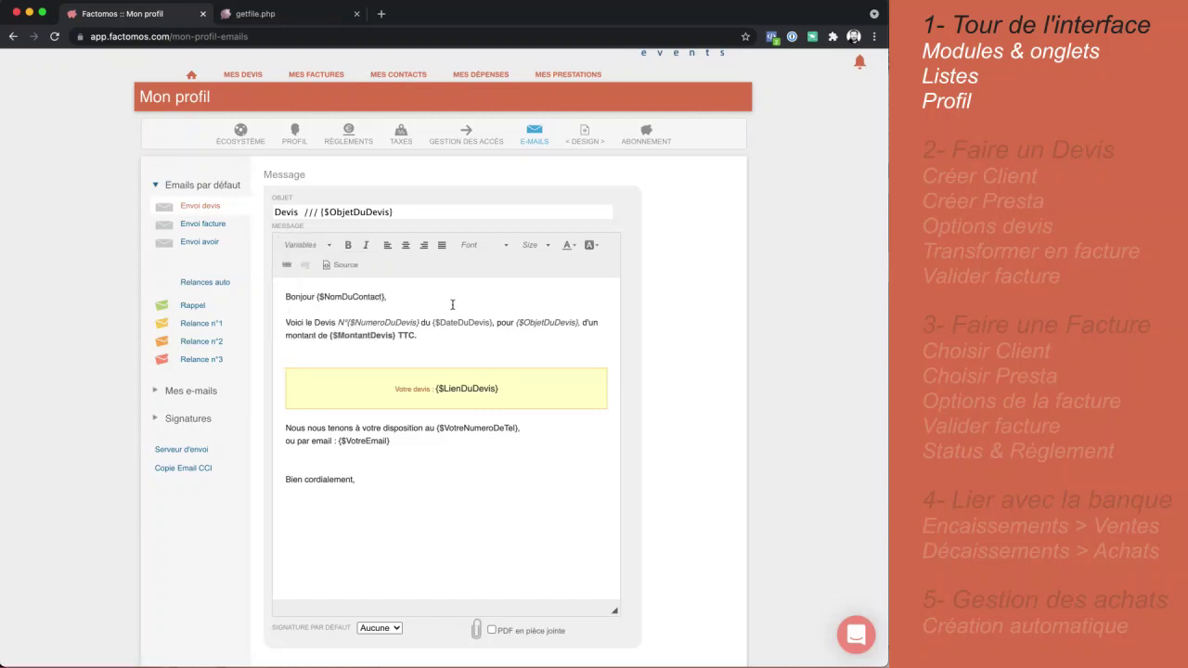
{"action": "scroll", "coordinate": [390, 302], "scroll_direction": "up", "scroll_amount": 1}
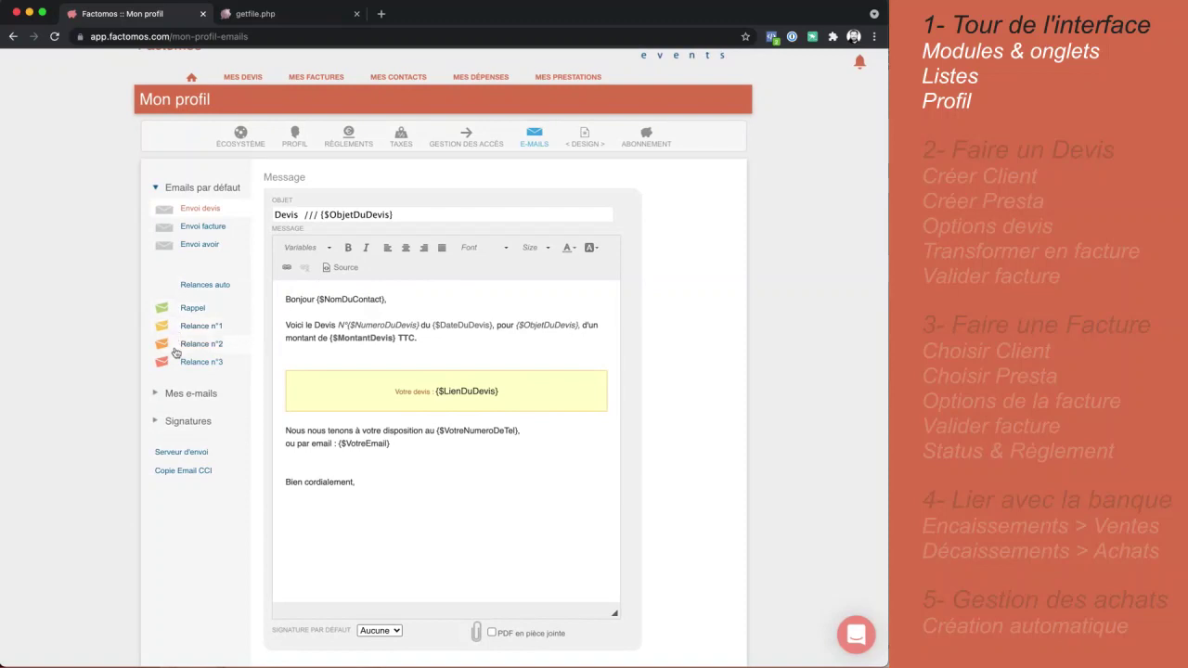
View the Relance n°2 e-mail template and the automatic reminder schedule, and expand the list of custom e-mails
{"action": "left_click", "coordinate": [204, 345]}
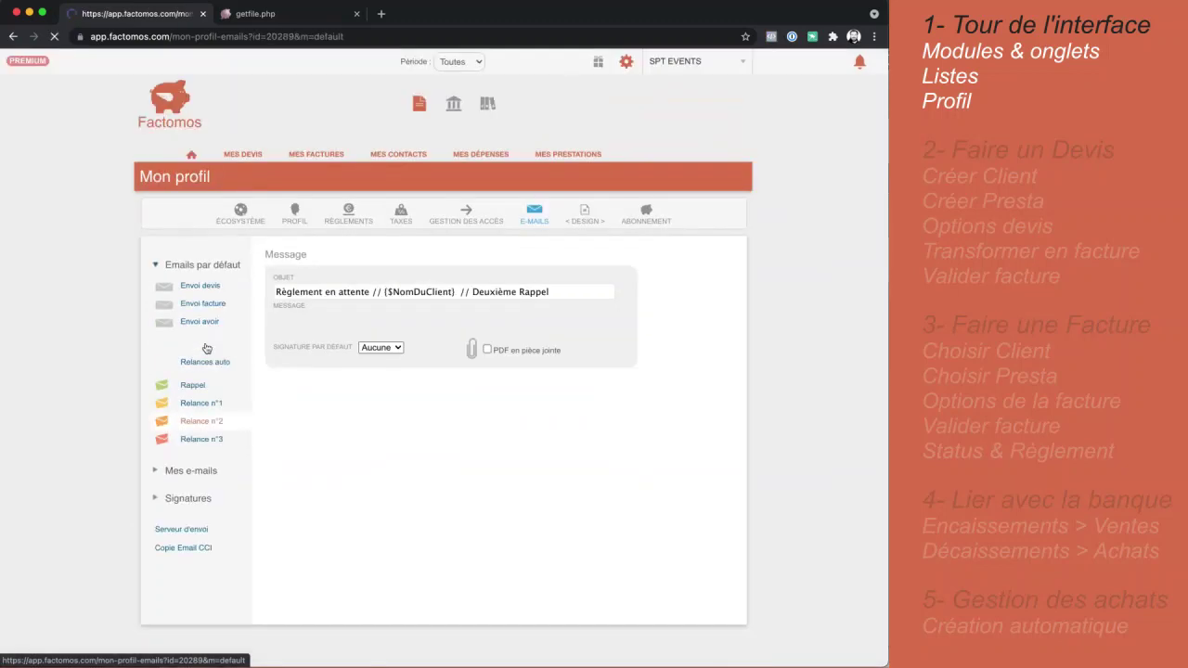
{"action": "scroll", "coordinate": [497, 403], "scroll_direction": "down", "scroll_amount": 1}
{"action": "scroll", "coordinate": [655, 417], "scroll_direction": "down", "scroll_amount": 2}
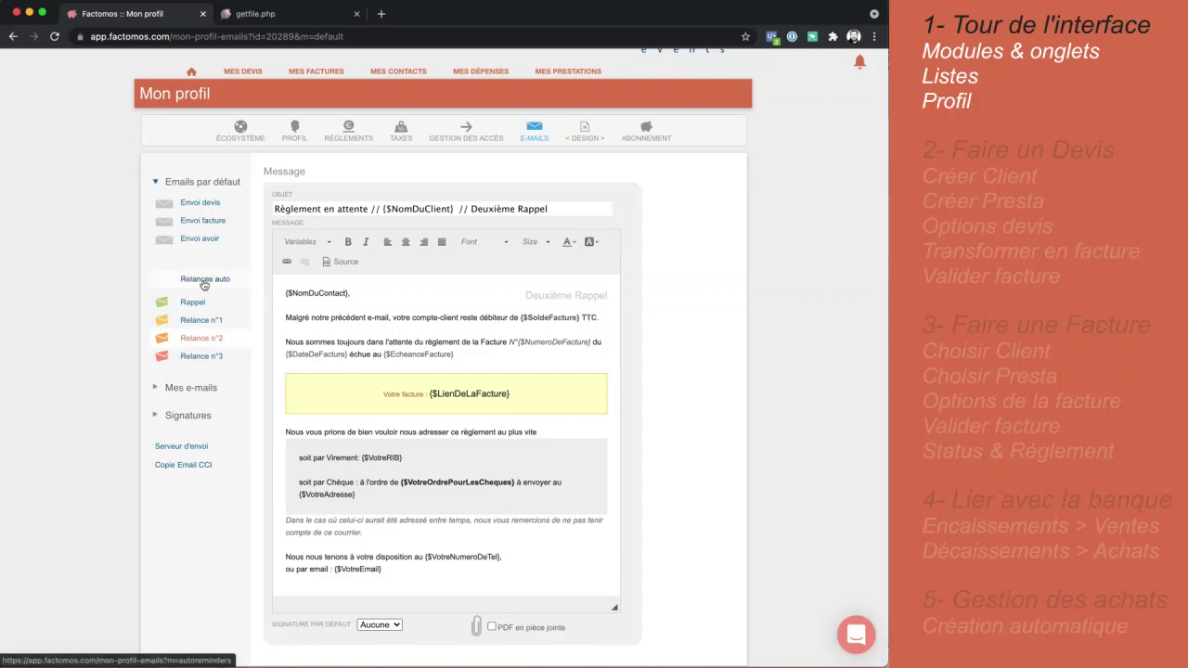
{"action": "left_click", "coordinate": [205, 281]}
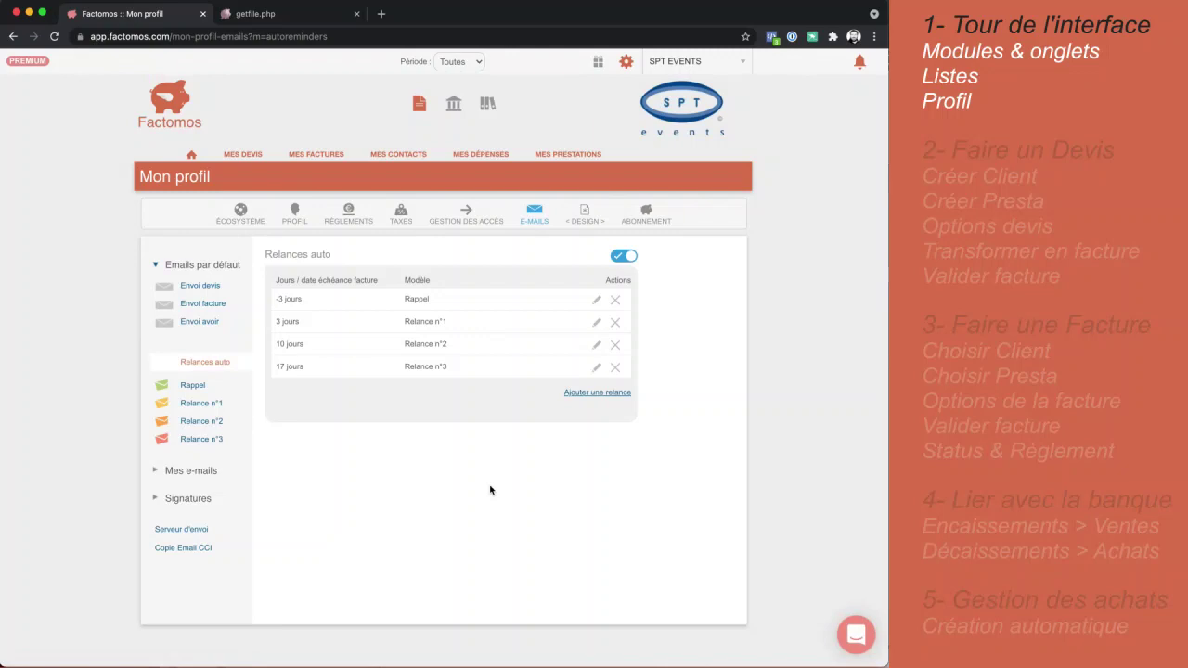
{"action": "left_click", "coordinate": [195, 472]}
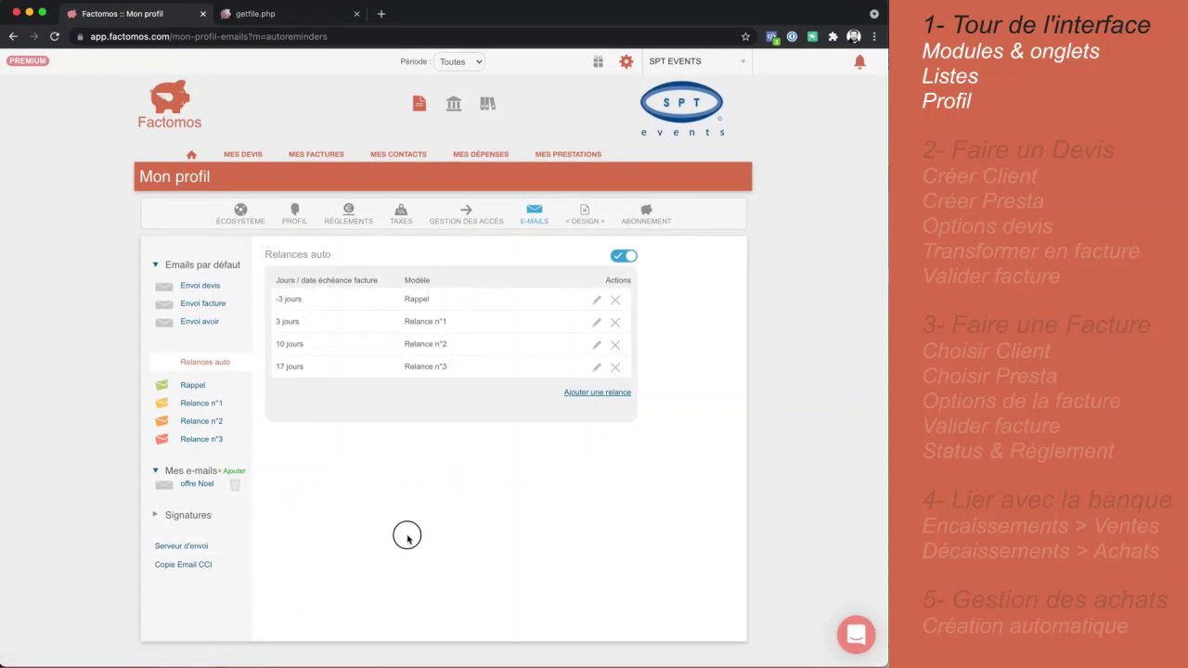
Try a green table header background, #6AB339, in the design of the default invoice template
{"action": "left_click", "coordinate": [586, 216]}
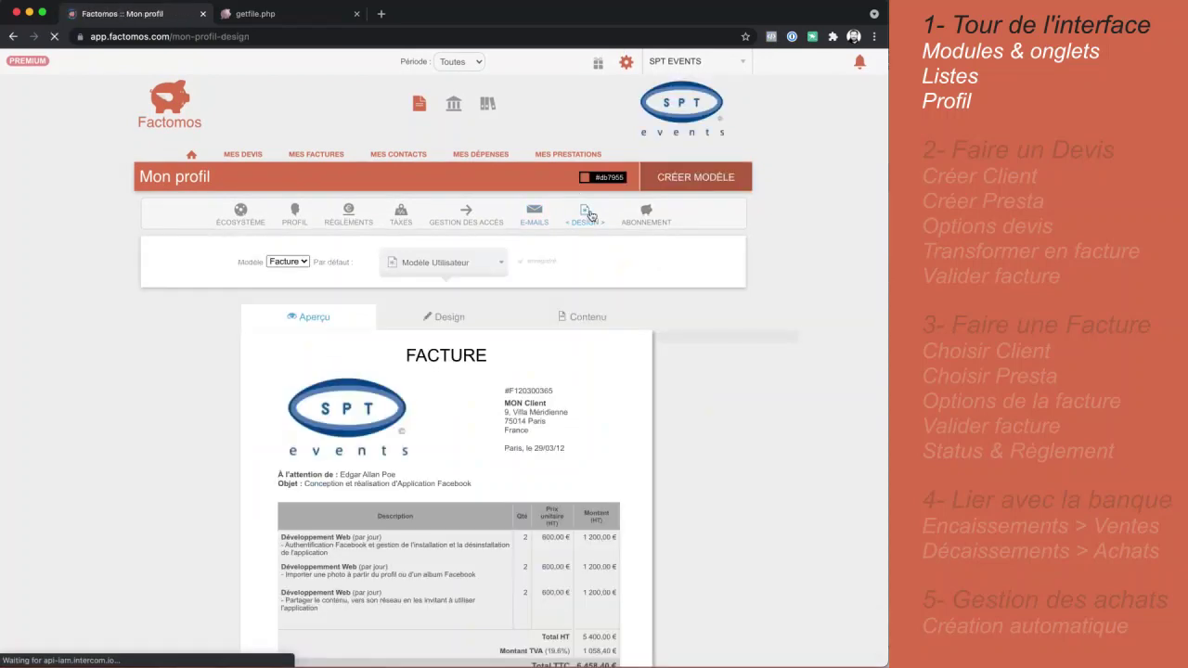
{"action": "left_click", "coordinate": [456, 325]}
{"action": "scroll", "coordinate": [457, 329], "scroll_direction": "down", "scroll_amount": 2}
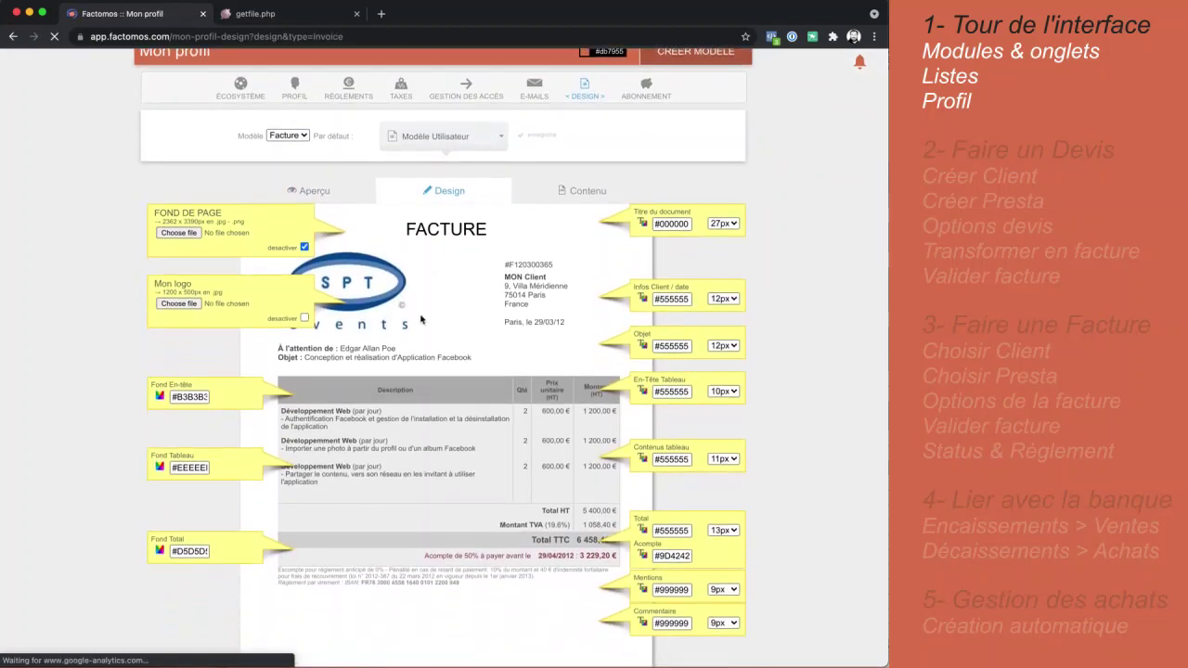
{"action": "left_click", "coordinate": [183, 396]}
{"action": "left_click_drag", "start_coordinate": [184, 418], "coordinate": [208, 432]}
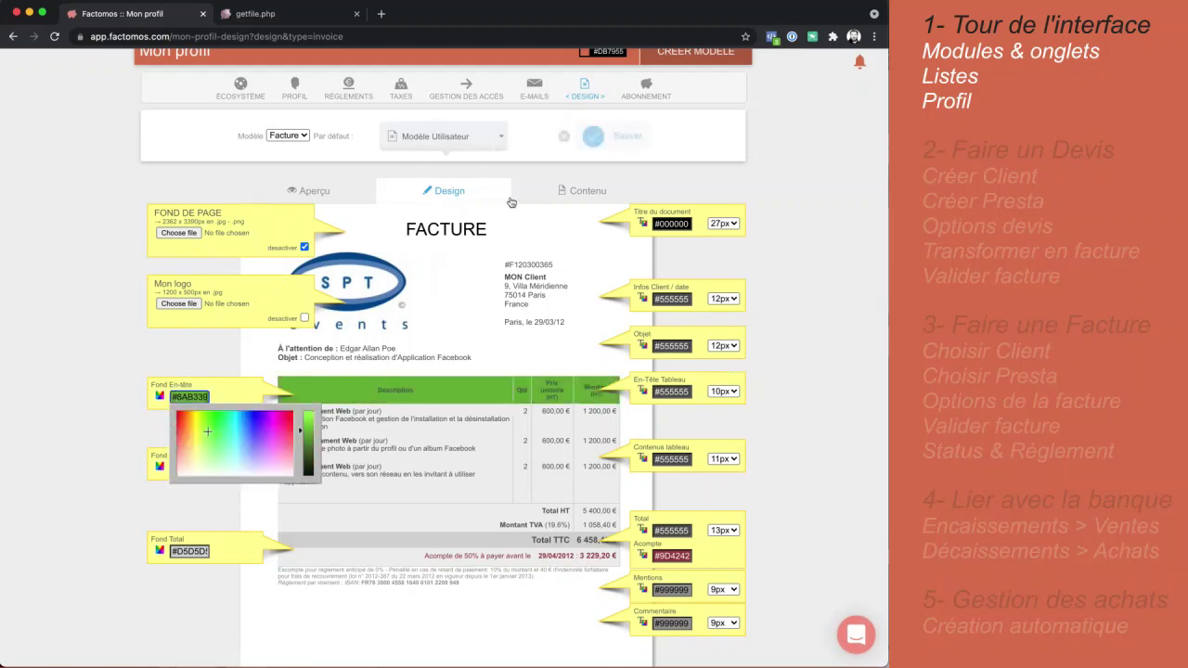
Examine the editable content areas of the invoice template down to its notes and footer, and view the subscription offer and payment methods
{"action": "left_click", "coordinate": [570, 191]}
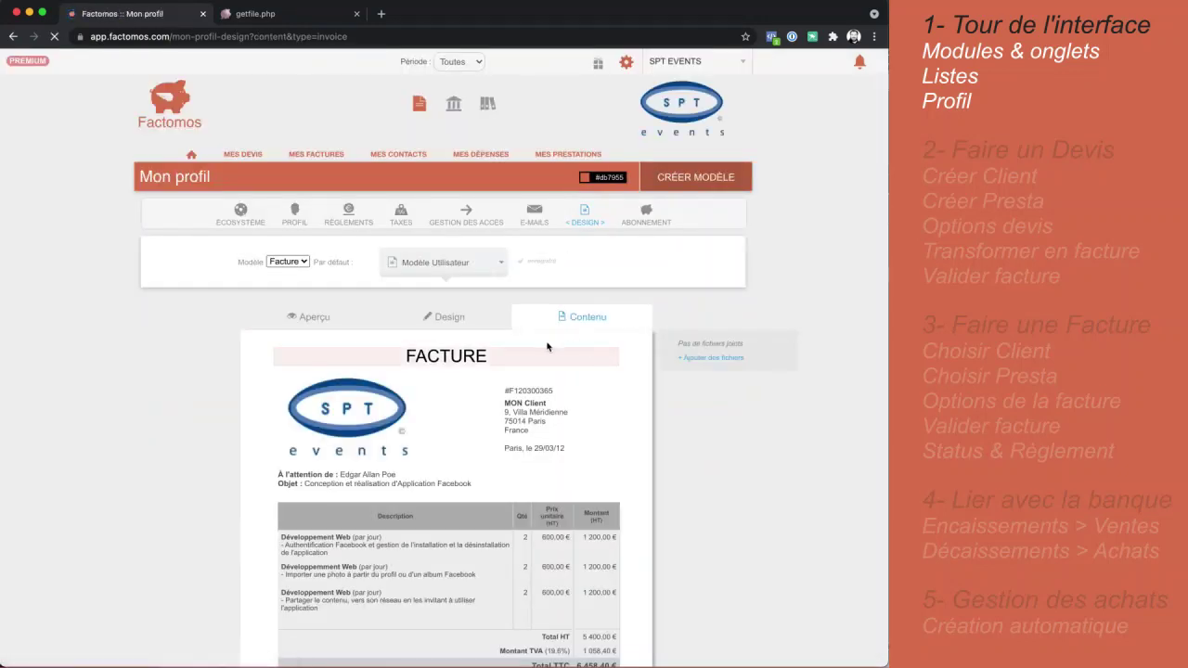
{"action": "scroll", "coordinate": [626, 451], "scroll_direction": "down", "scroll_amount": 2}
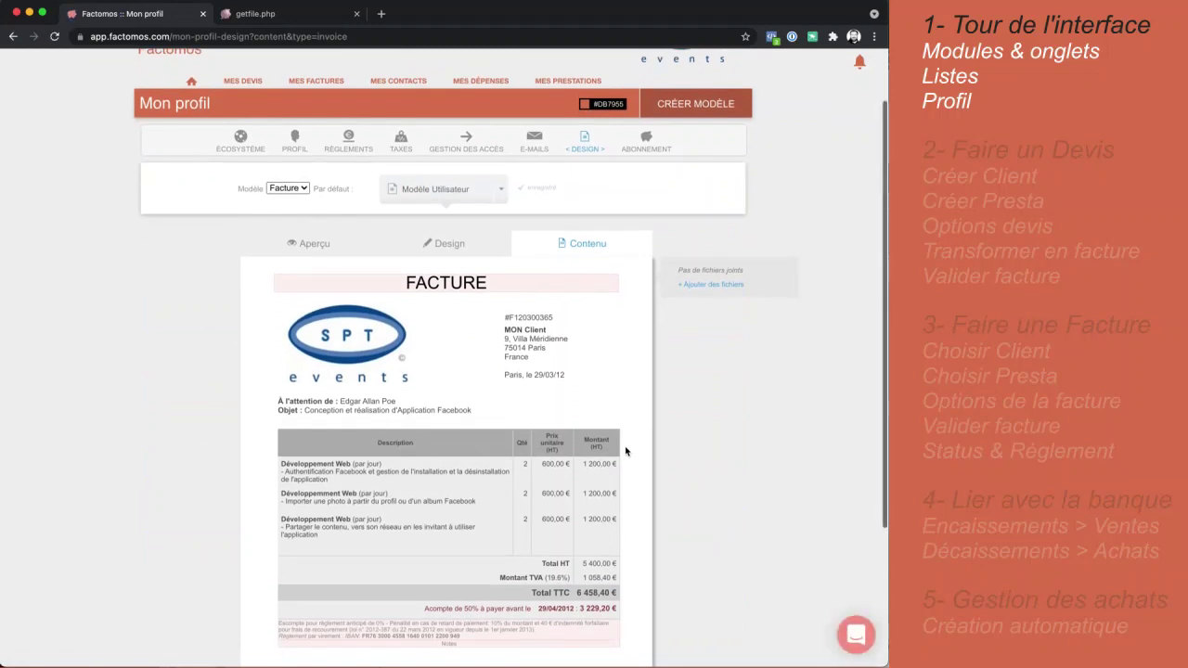
{"action": "scroll", "coordinate": [626, 451], "scroll_direction": "down", "scroll_amount": 2}
{"action": "scroll", "coordinate": [626, 451], "scroll_direction": "down", "scroll_amount": 1}
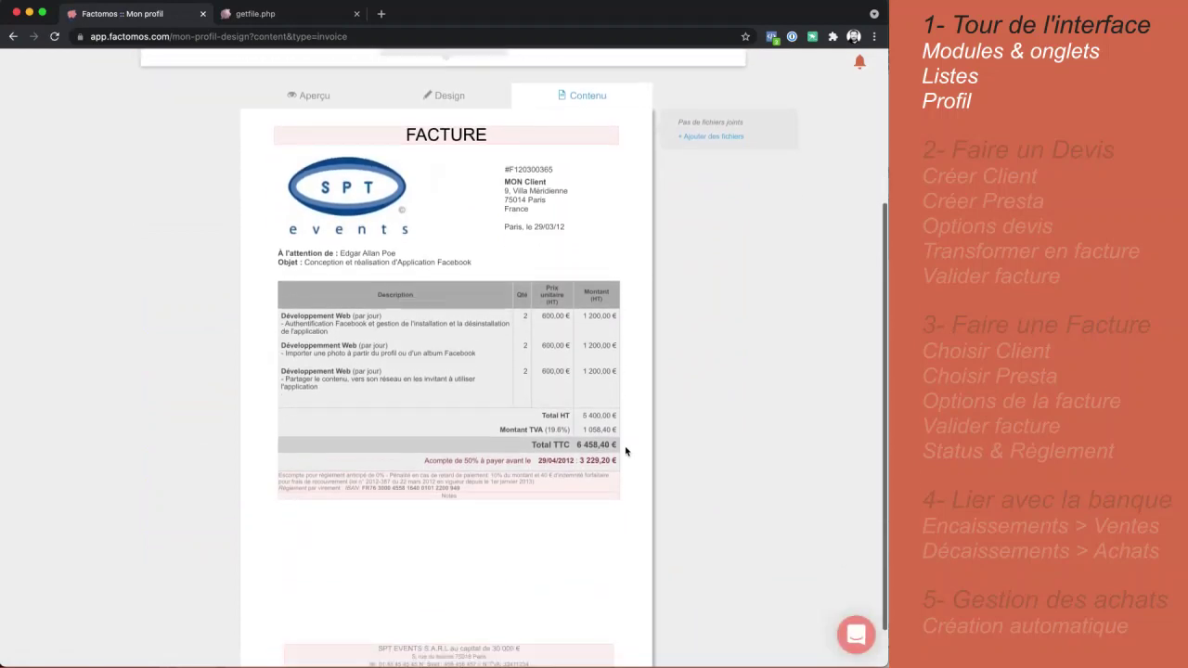
{"action": "left_click", "coordinate": [474, 503]}
{"action": "left_click", "coordinate": [616, 530]}
{"action": "scroll", "coordinate": [632, 534], "scroll_direction": "down", "scroll_amount": 1}
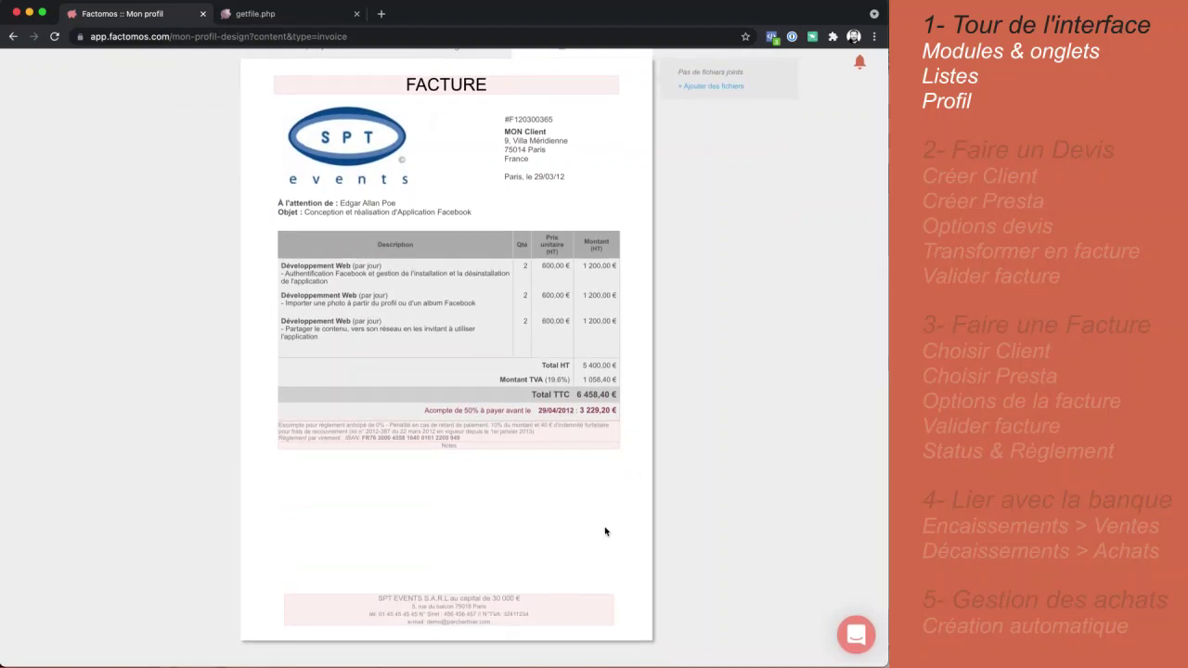
{"action": "scroll", "coordinate": [606, 532], "scroll_direction": "up", "scroll_amount": 4}
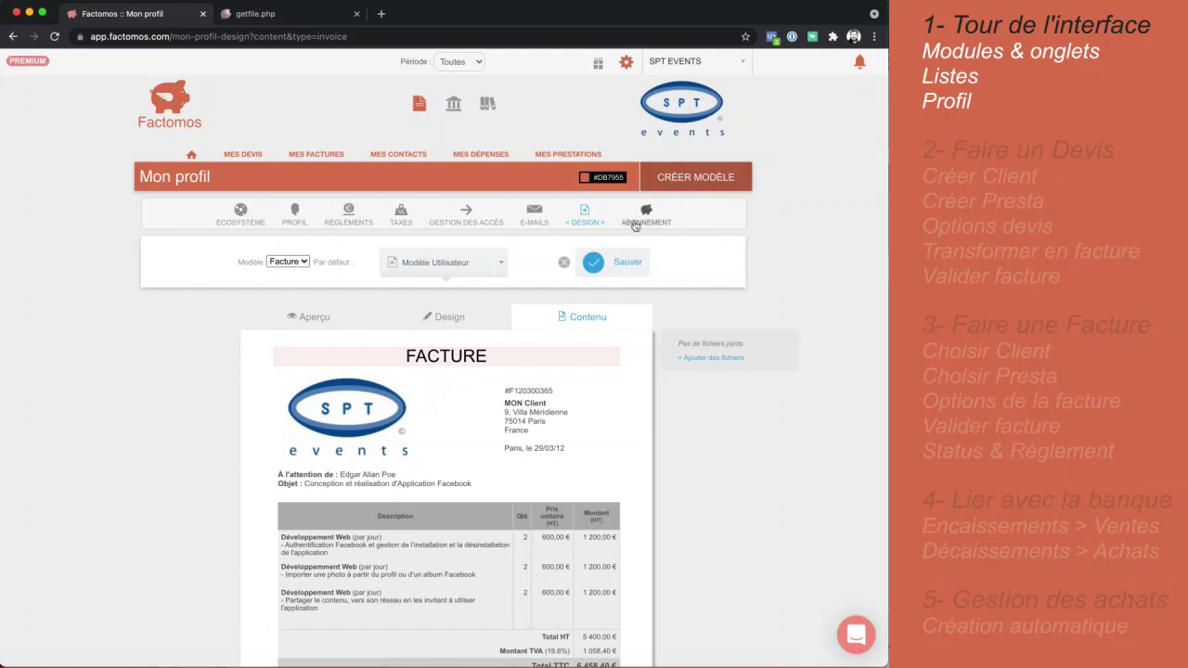
{"action": "left_click", "coordinate": [642, 213]}
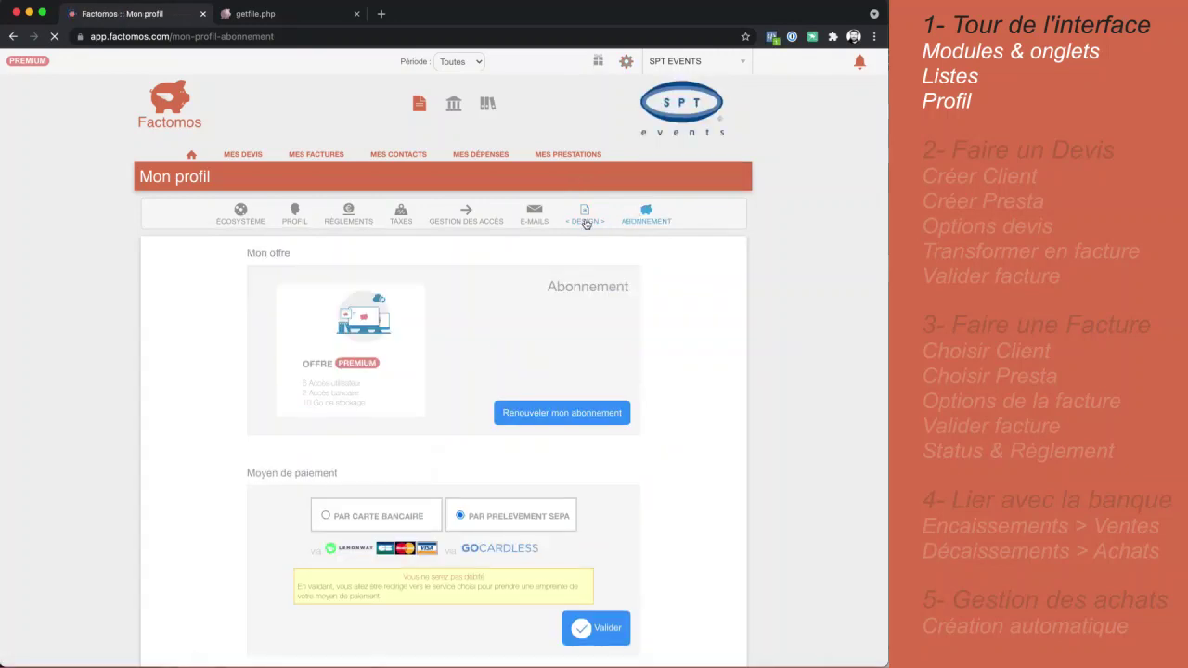
Try red and blue theme colours for the interface from the design settings, and restore the original colour #DB7955
{"action": "left_click", "coordinate": [585, 221]}
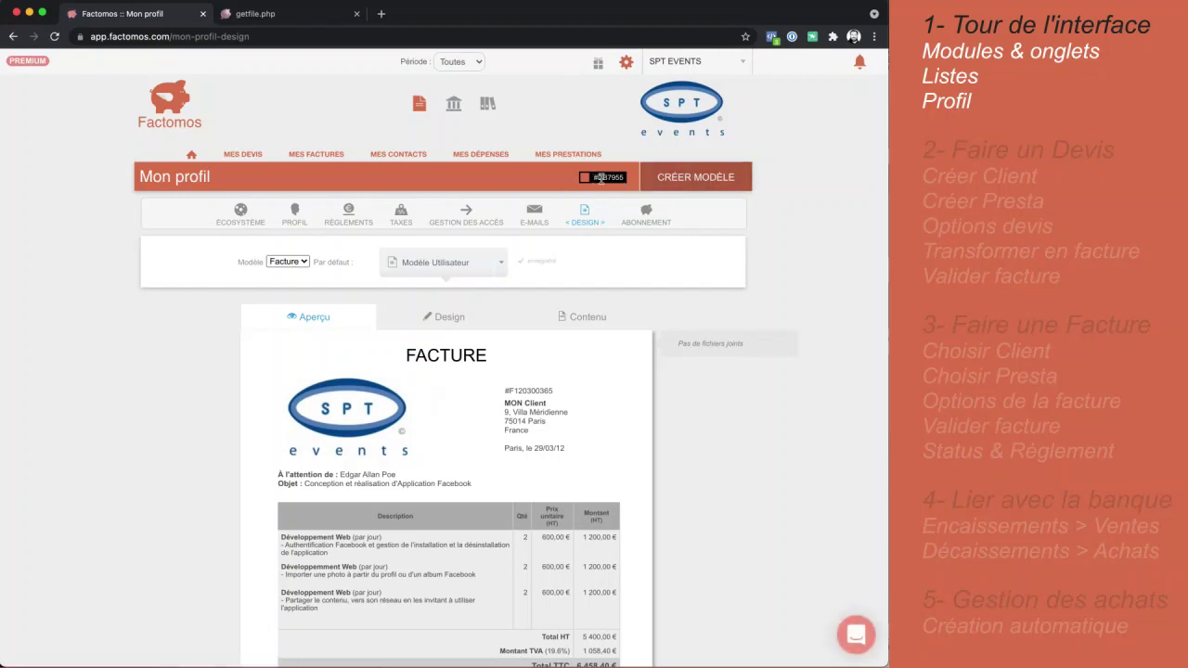
{"action": "left_click", "coordinate": [594, 177]}
{"action": "key", "text": "super+c"}
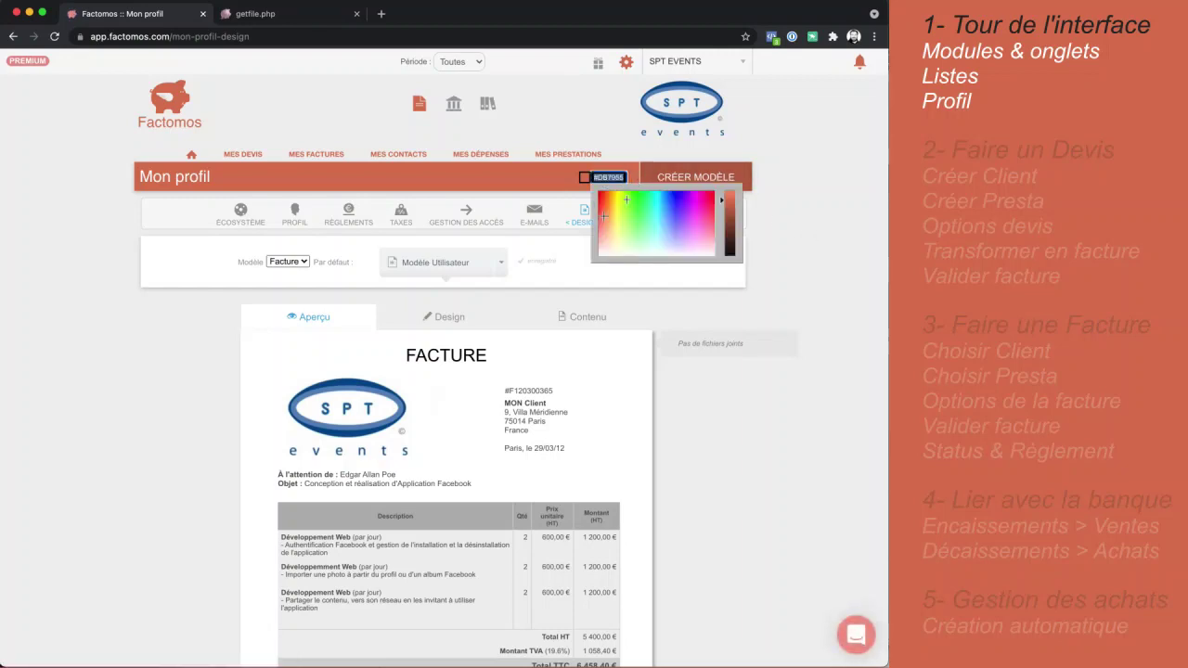
{"action": "left_click_drag", "start_coordinate": [626, 200], "coordinate": [652, 199]}
{"action": "left_click_drag", "start_coordinate": [707, 204], "coordinate": [715, 214]}
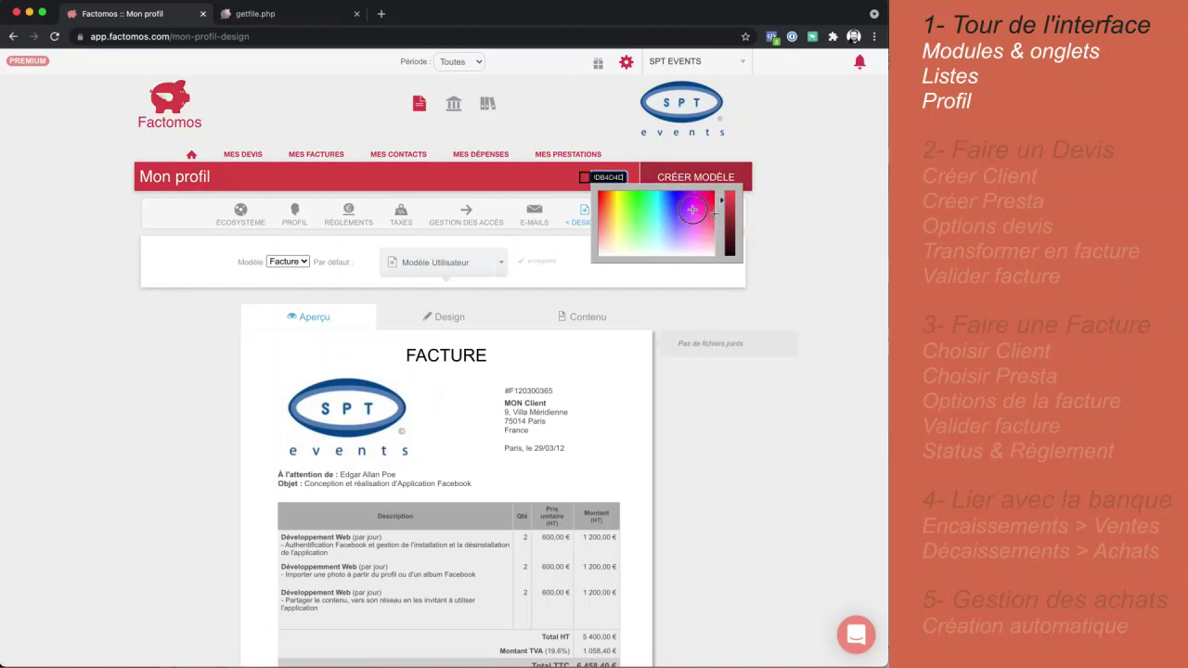
{"action": "left_click_drag", "start_coordinate": [601, 199], "coordinate": [677, 208]}
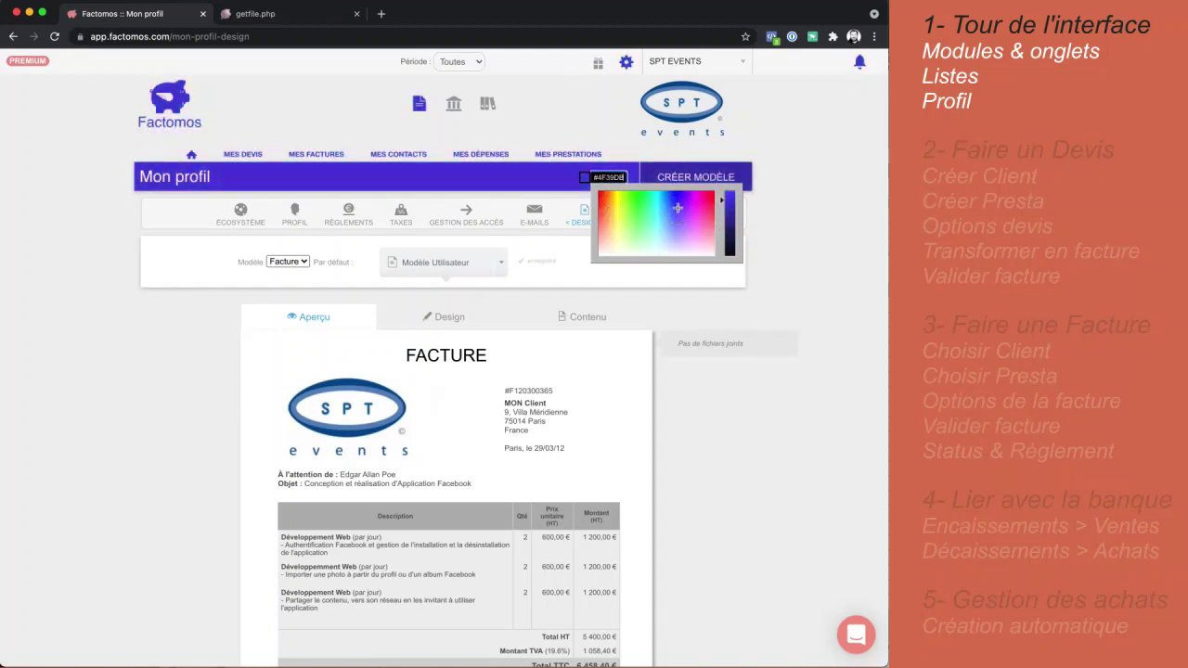
{"action": "left_click", "coordinate": [744, 211]}
{"action": "left_click", "coordinate": [618, 176]}
{"action": "key", "text": "super+v"}
{"action": "left_click", "coordinate": [830, 217]}
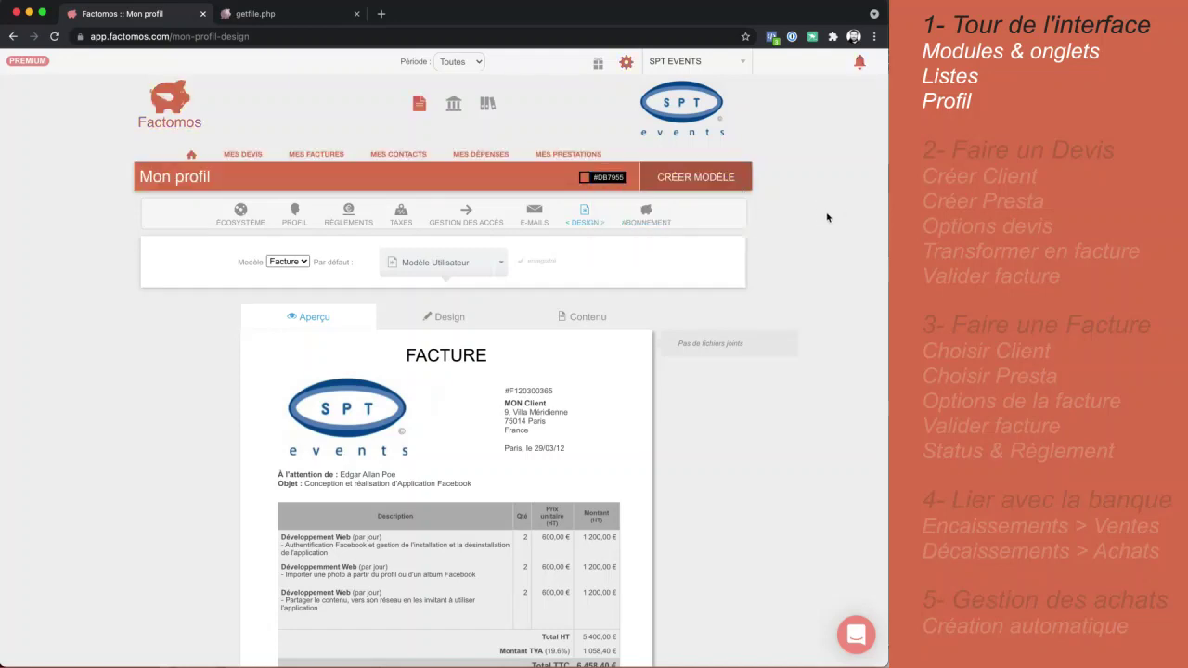
Create a new quote from the quotes list, and look at the services offered for its first line without choosing one
{"action": "left_click", "coordinate": [241, 151]}
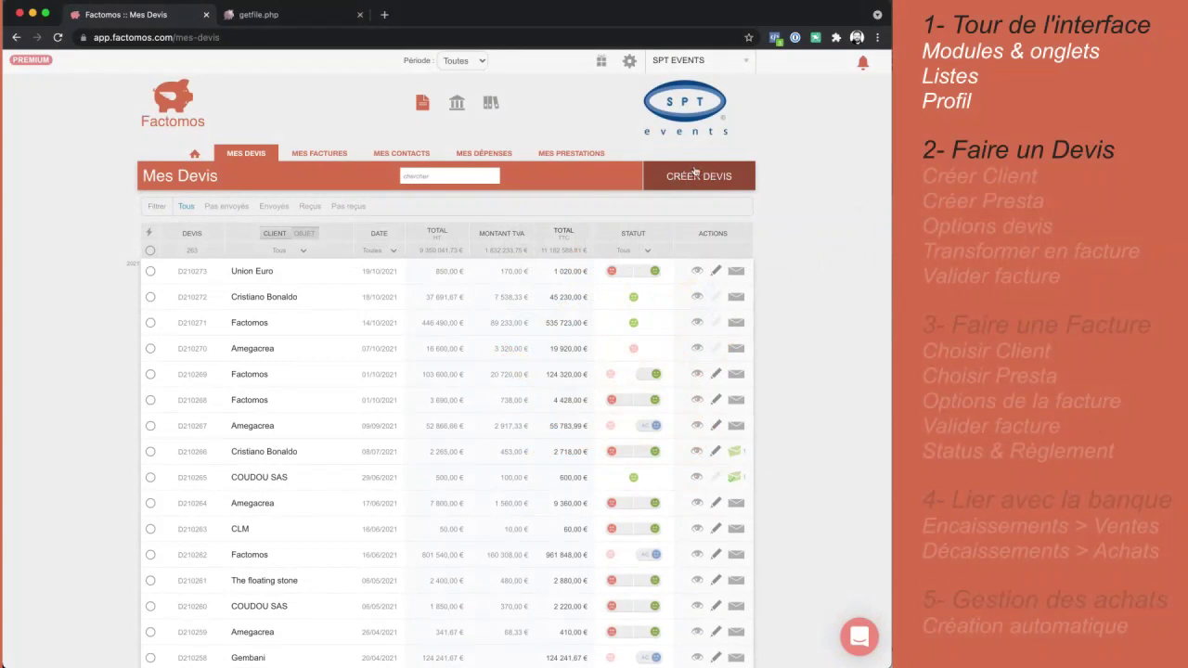
{"action": "left_click", "coordinate": [702, 177]}
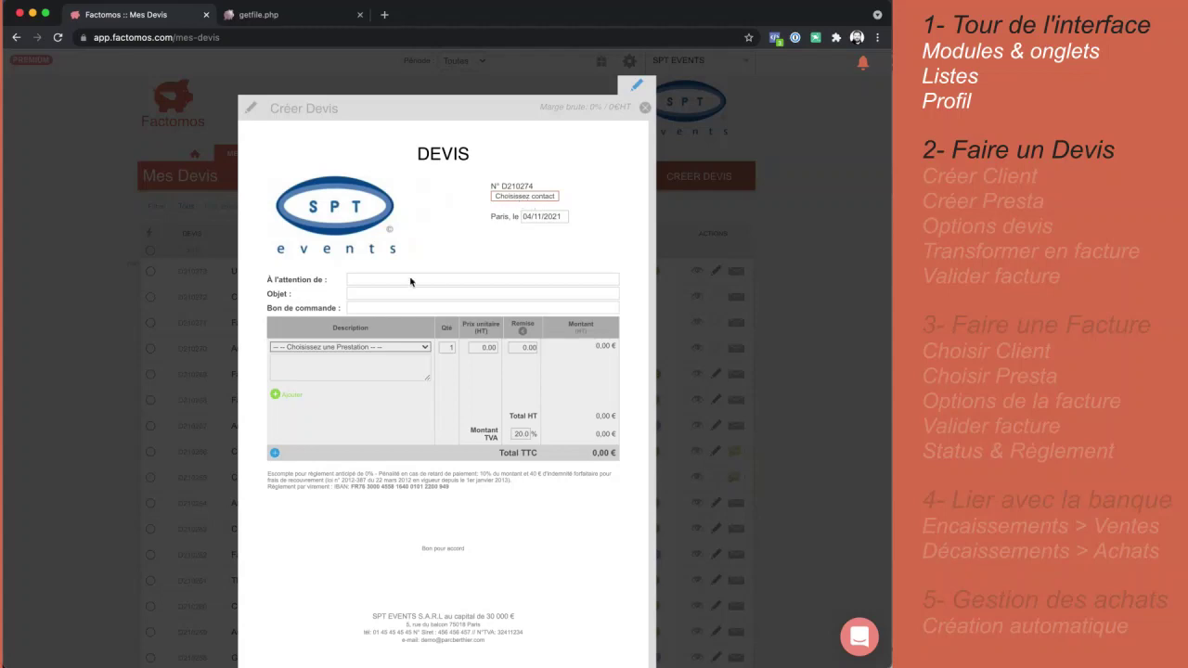
{"action": "left_click", "coordinate": [368, 348]}
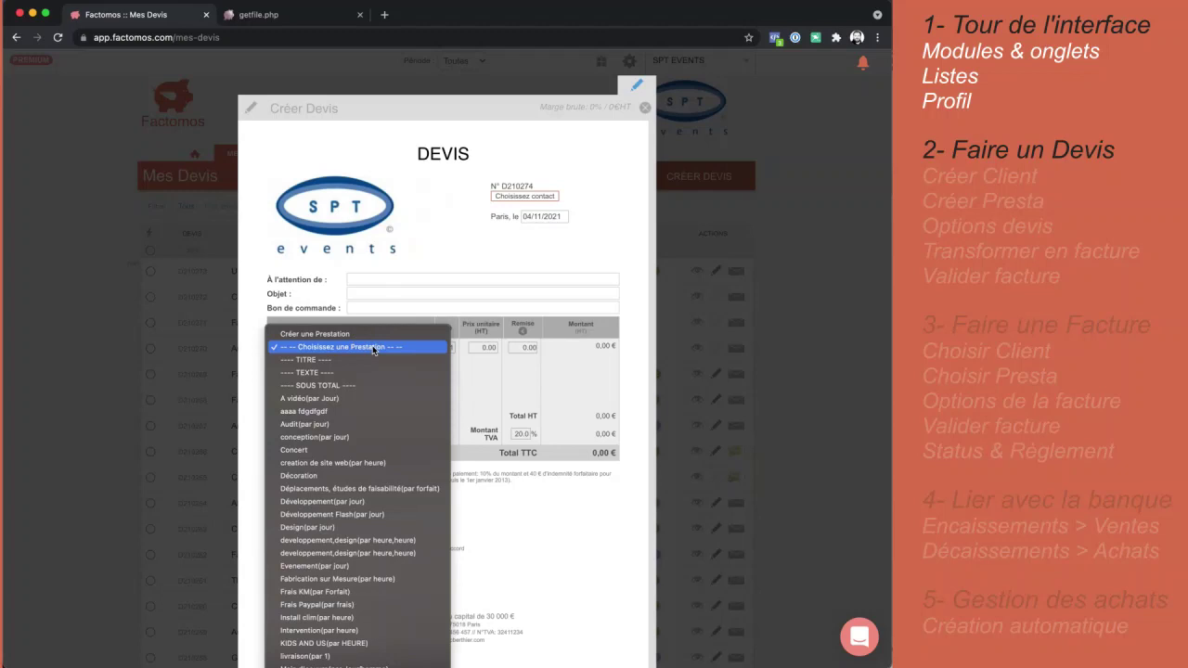
{"action": "left_click", "coordinate": [436, 244]}
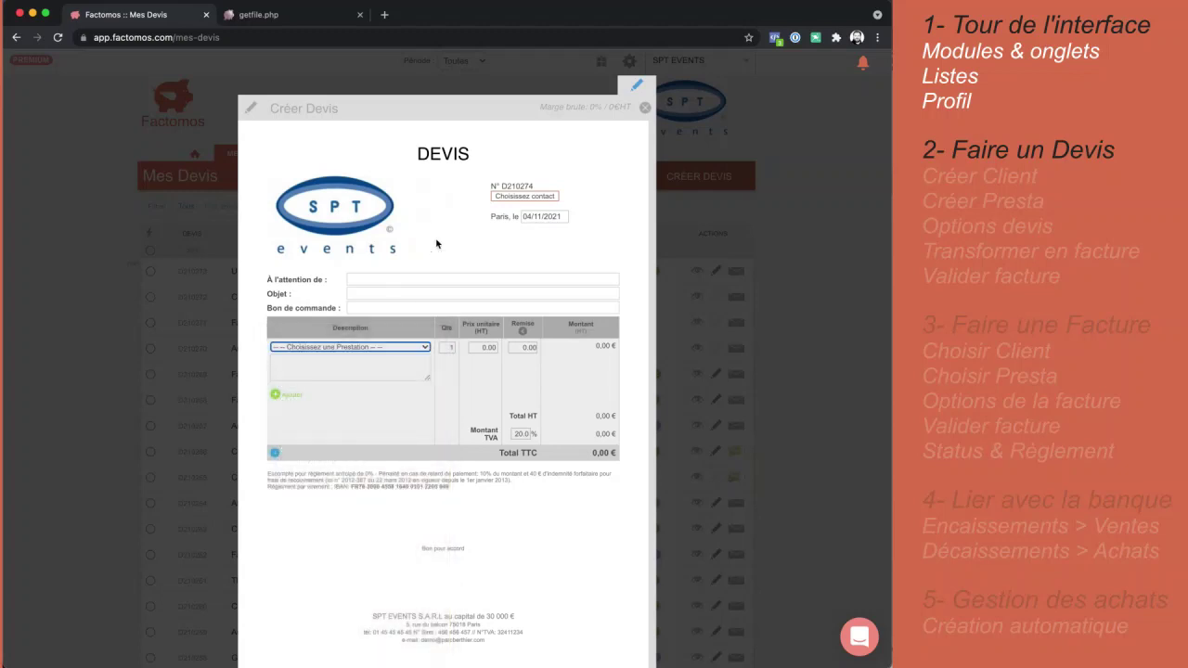
Browse the existing contacts that can be chosen as the quote's client
{"action": "left_click", "coordinate": [536, 198]}
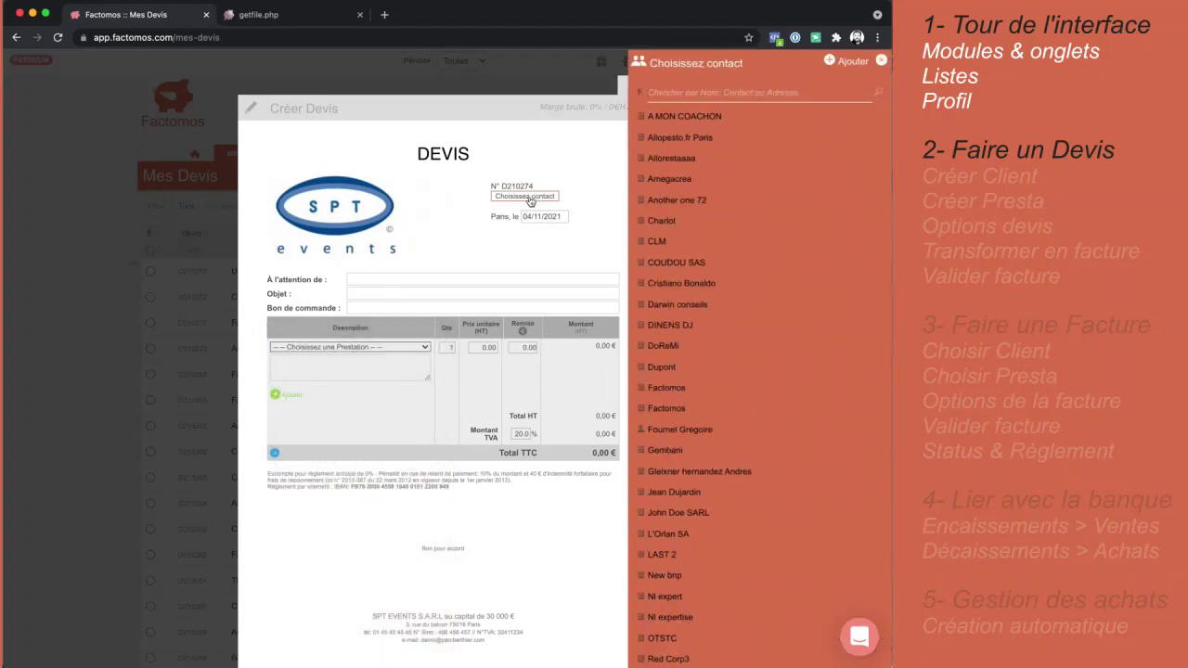
{"action": "scroll", "coordinate": [678, 371], "scroll_direction": "down", "scroll_amount": 1}
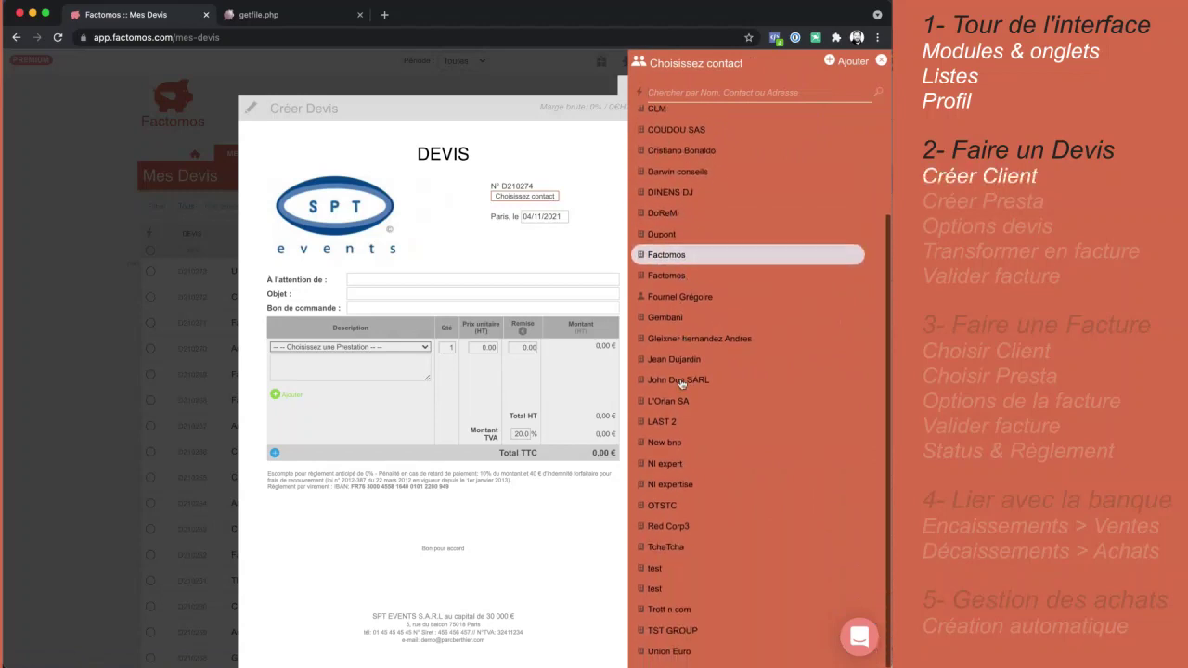
{"action": "scroll", "coordinate": [682, 384], "scroll_direction": "up", "scroll_amount": 1}
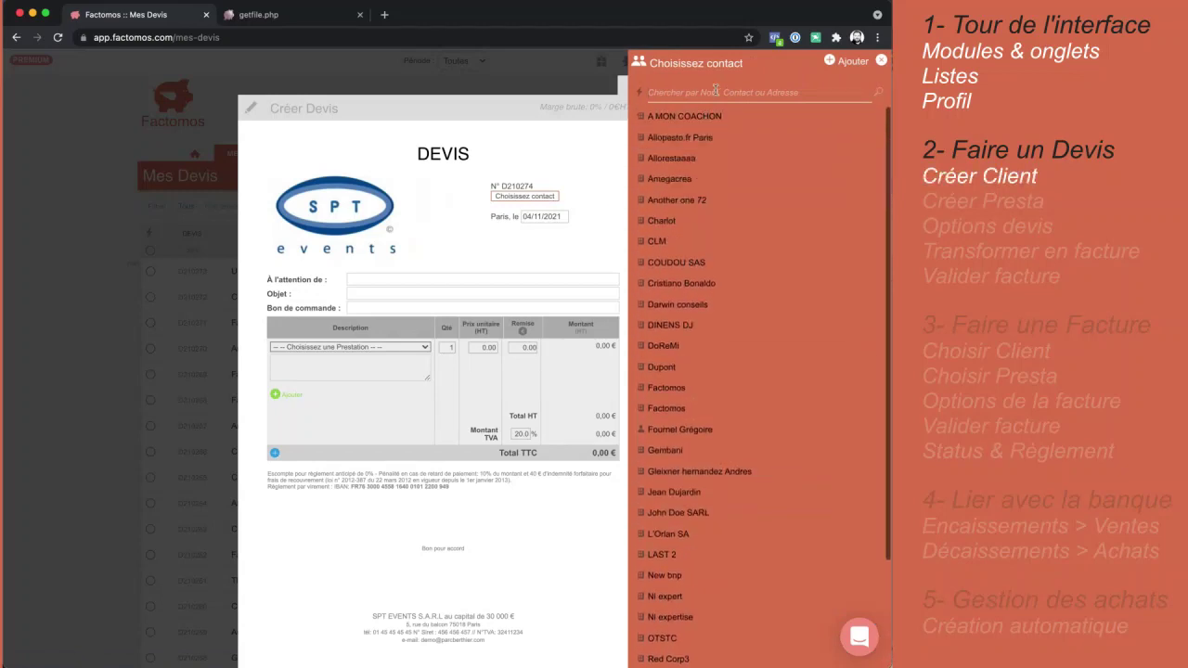
Add a company contact for the quote, filling in its details from the data.gouv.fr record for Factomos, and save it
{"action": "left_click", "coordinate": [843, 62]}
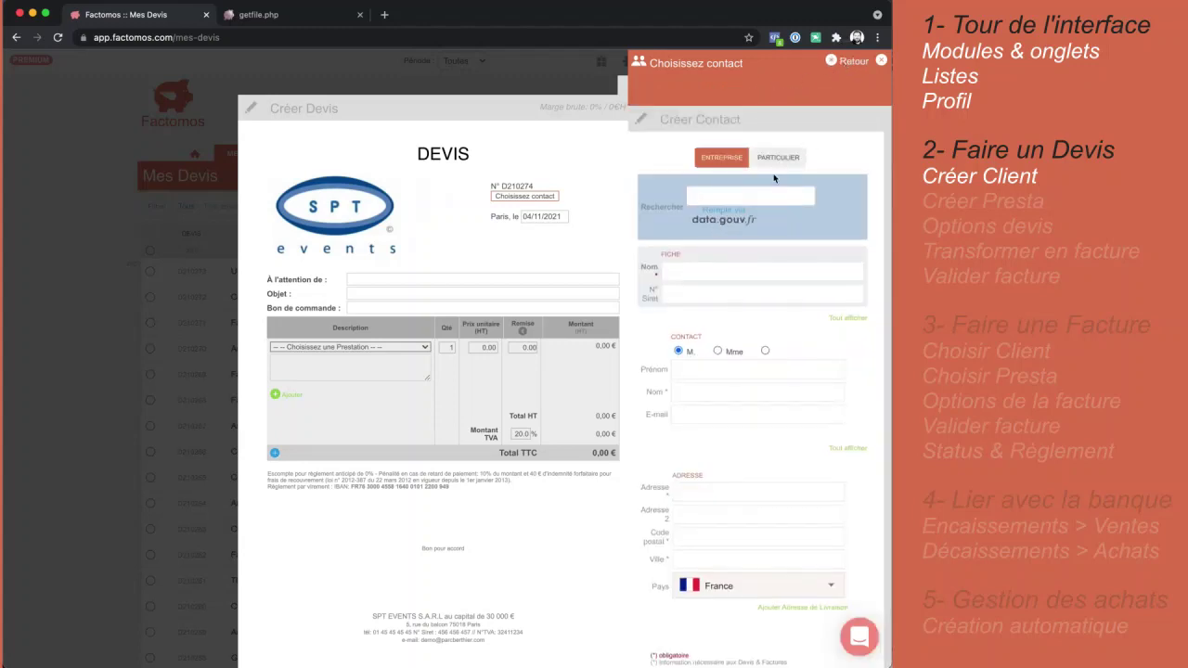
{"action": "scroll", "coordinate": [740, 417], "scroll_direction": "down", "scroll_amount": 1}
{"action": "scroll", "coordinate": [740, 417], "scroll_direction": "up", "scroll_amount": 1}
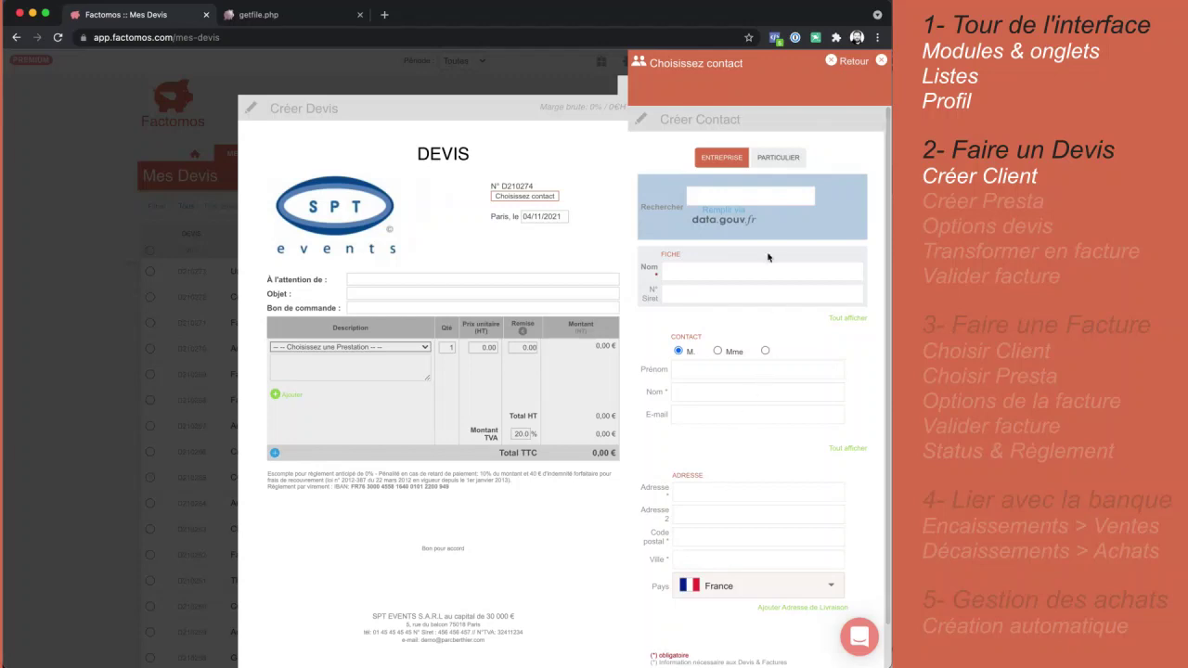
{"action": "left_click", "coordinate": [718, 193]}
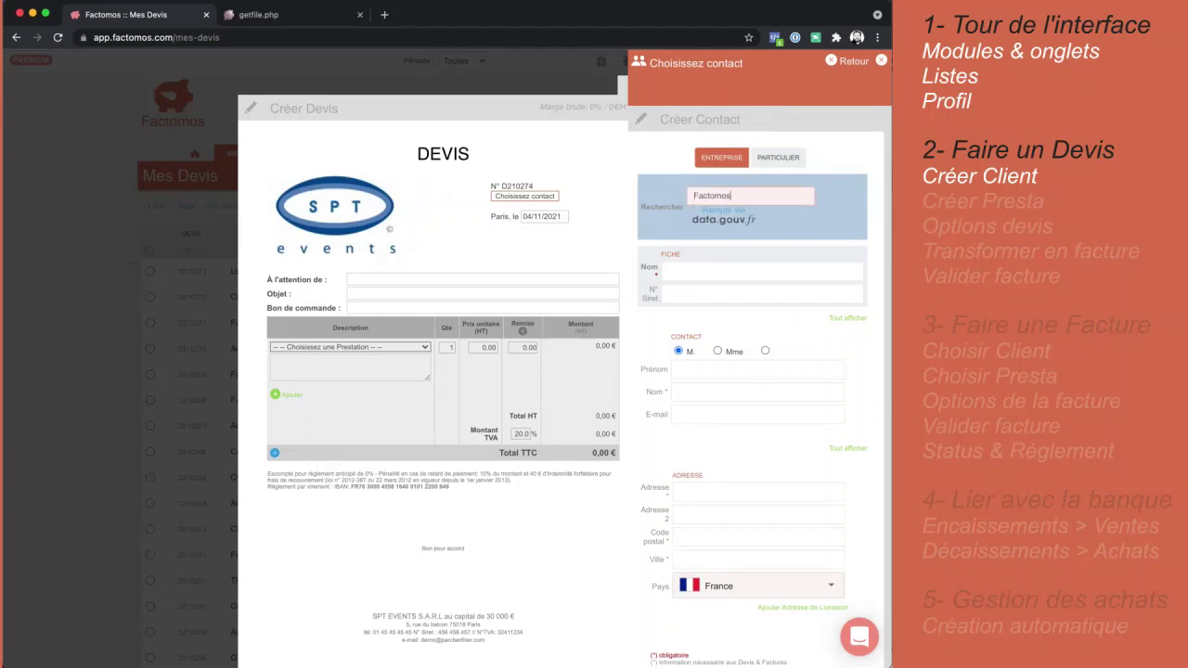
{"action": "left_click", "coordinate": [726, 218]}
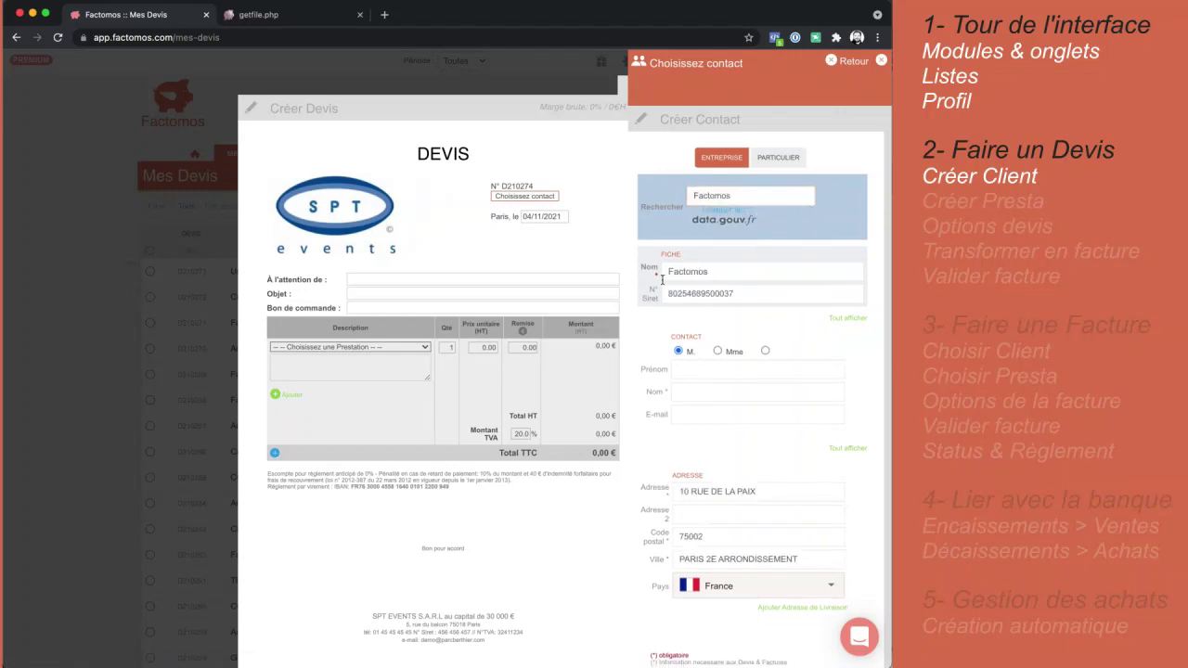
{"action": "scroll", "coordinate": [692, 561], "scroll_direction": "down", "scroll_amount": 1}
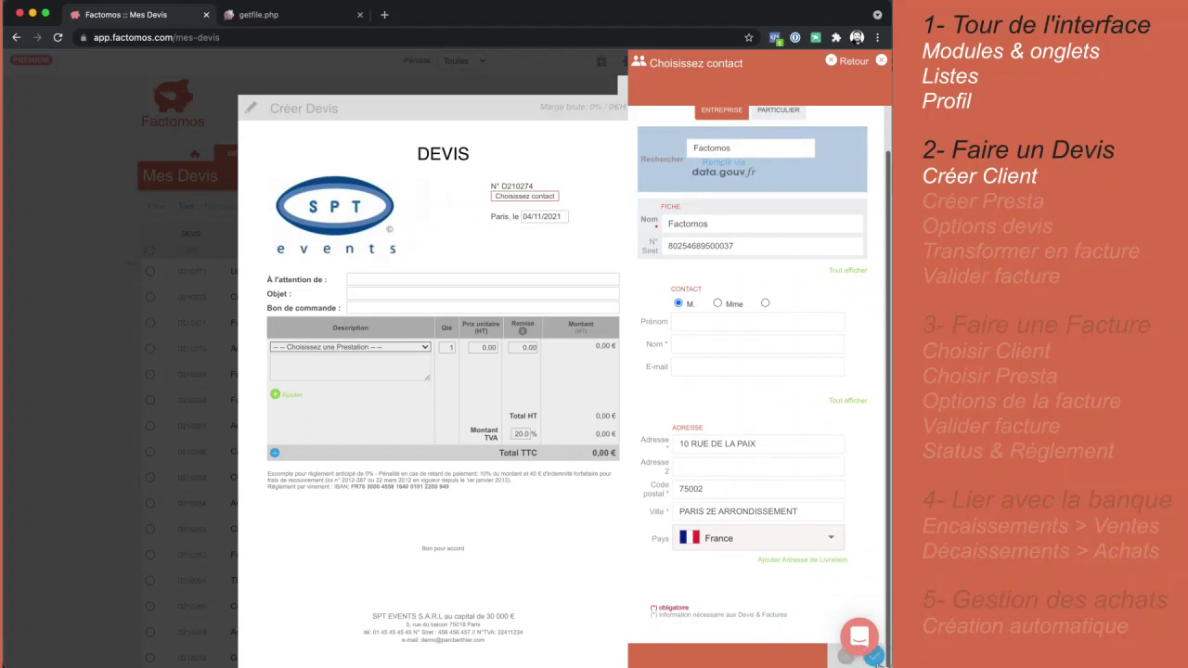
{"action": "left_click", "coordinate": [873, 656]}
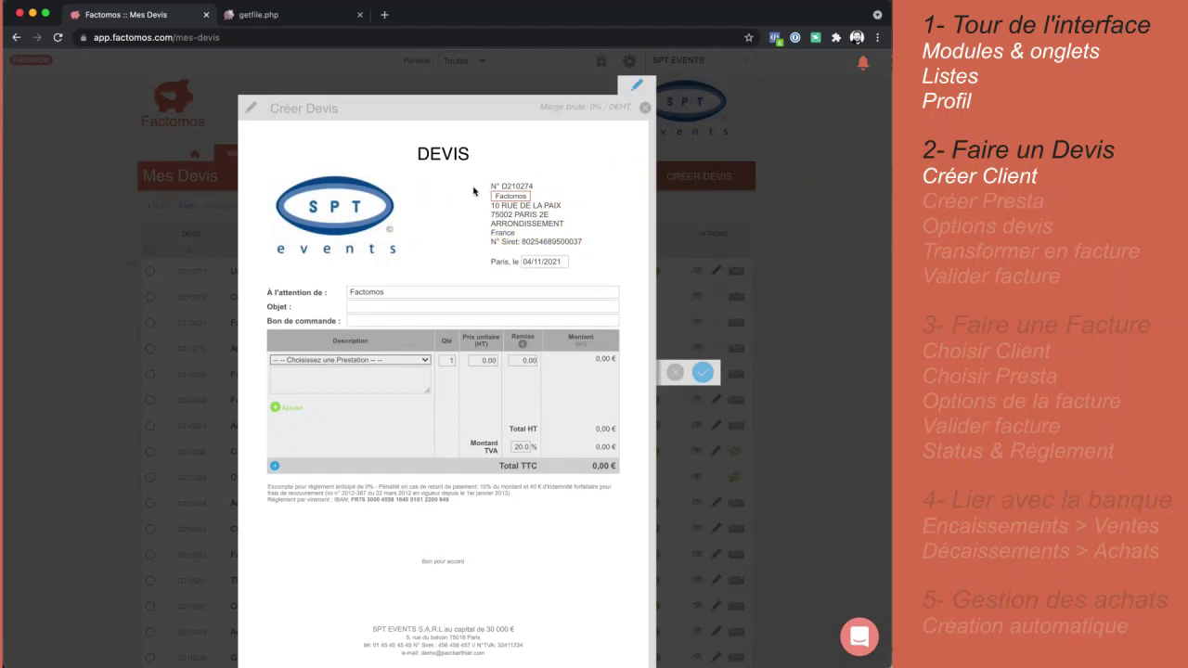
Choose the service Développement Flash (par jour) for the first line of the quote
{"action": "scroll", "coordinate": [427, 249], "scroll_direction": "down", "scroll_amount": 1}
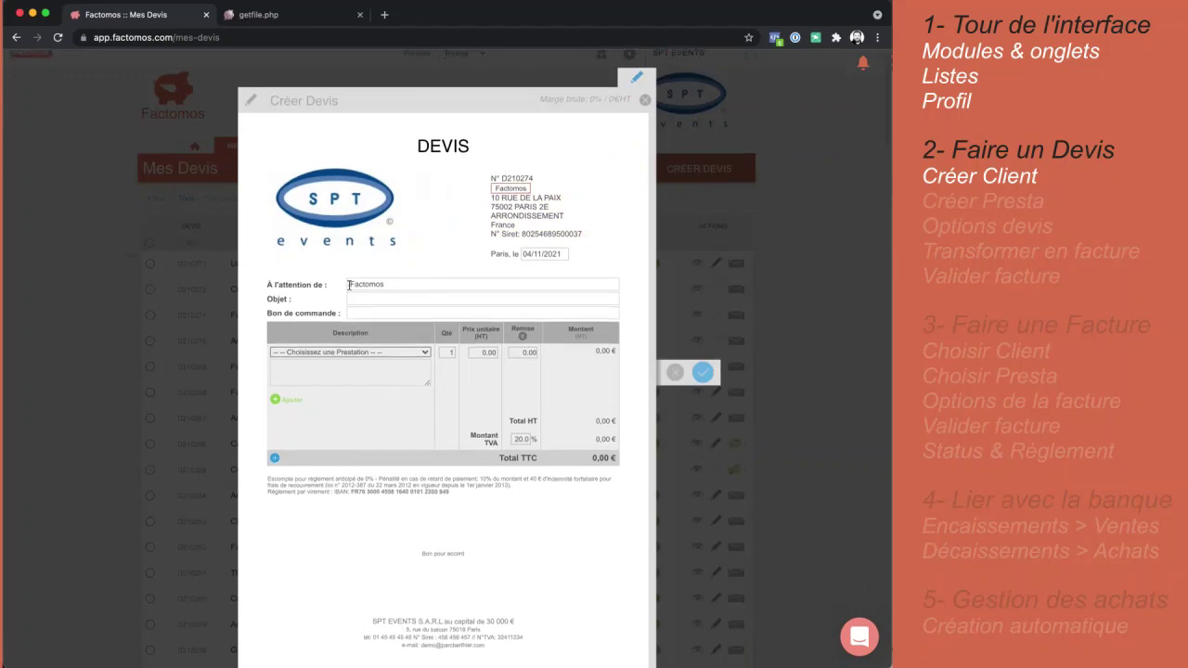
{"action": "left_click", "coordinate": [419, 353]}
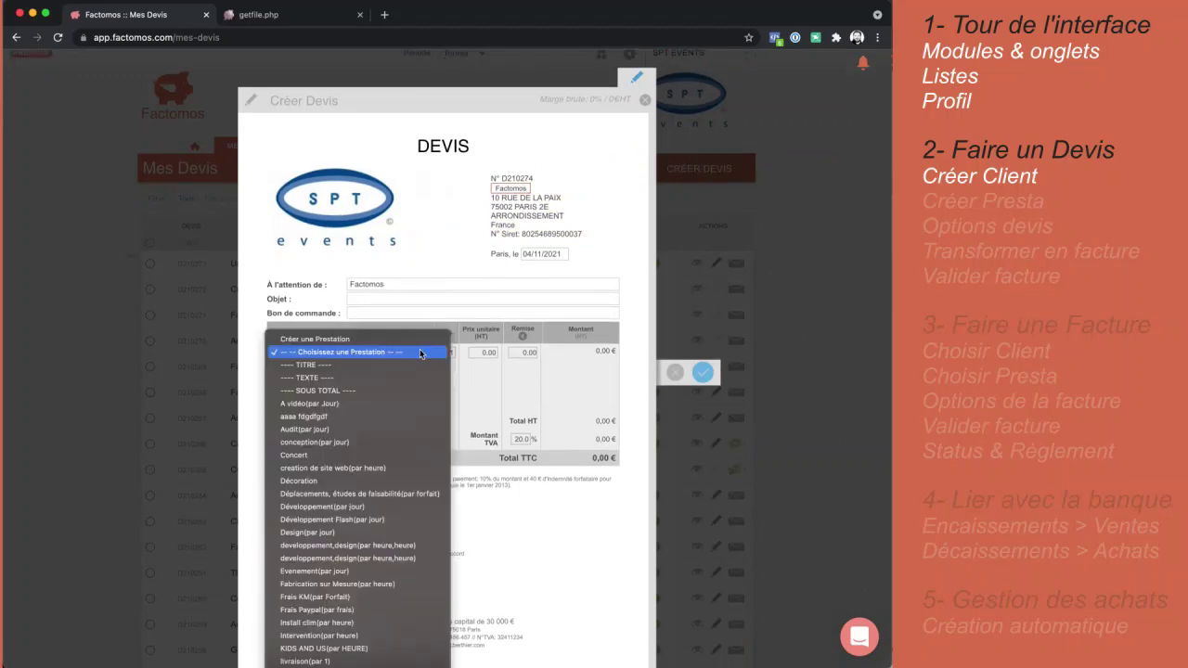
{"action": "scroll", "coordinate": [420, 351], "scroll_direction": "down", "scroll_amount": 5}
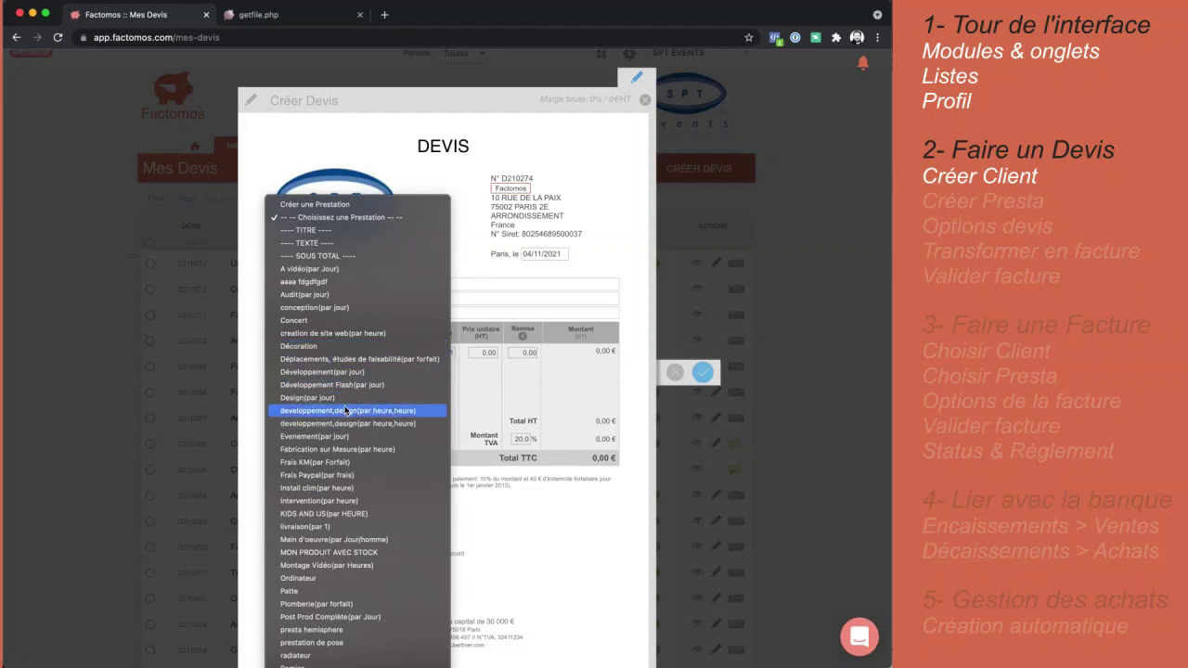
{"action": "left_click", "coordinate": [354, 386]}
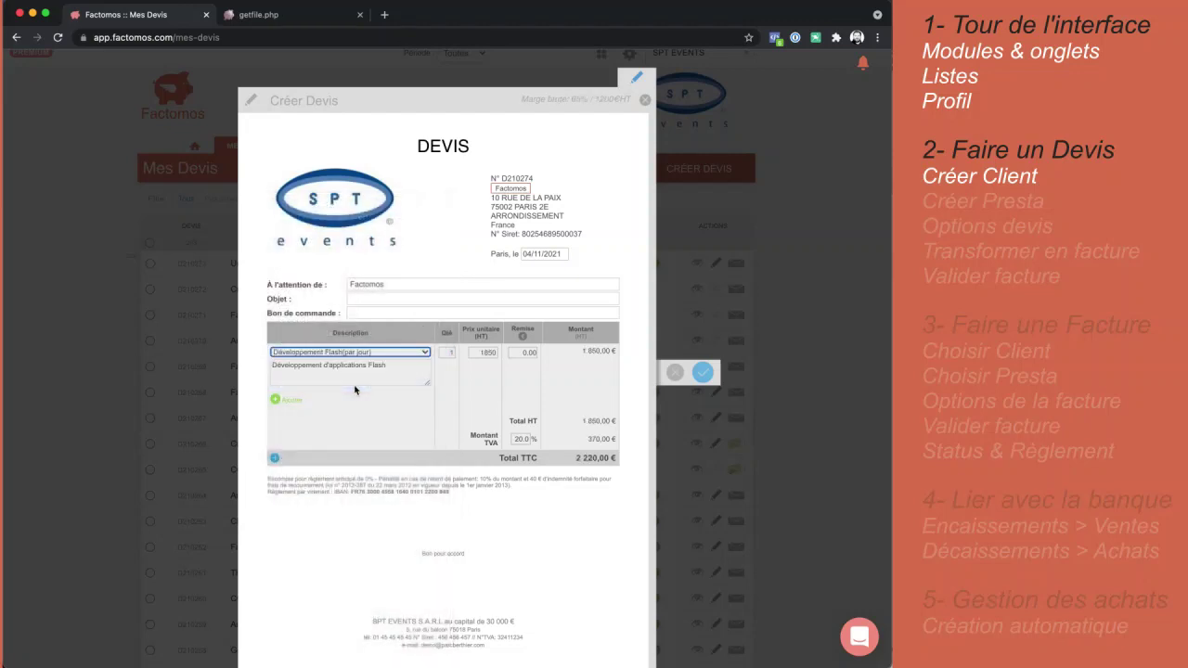
Add a second line to the quote and start creating a new item for it, keeping the type Service
{"action": "left_click", "coordinate": [286, 401]}
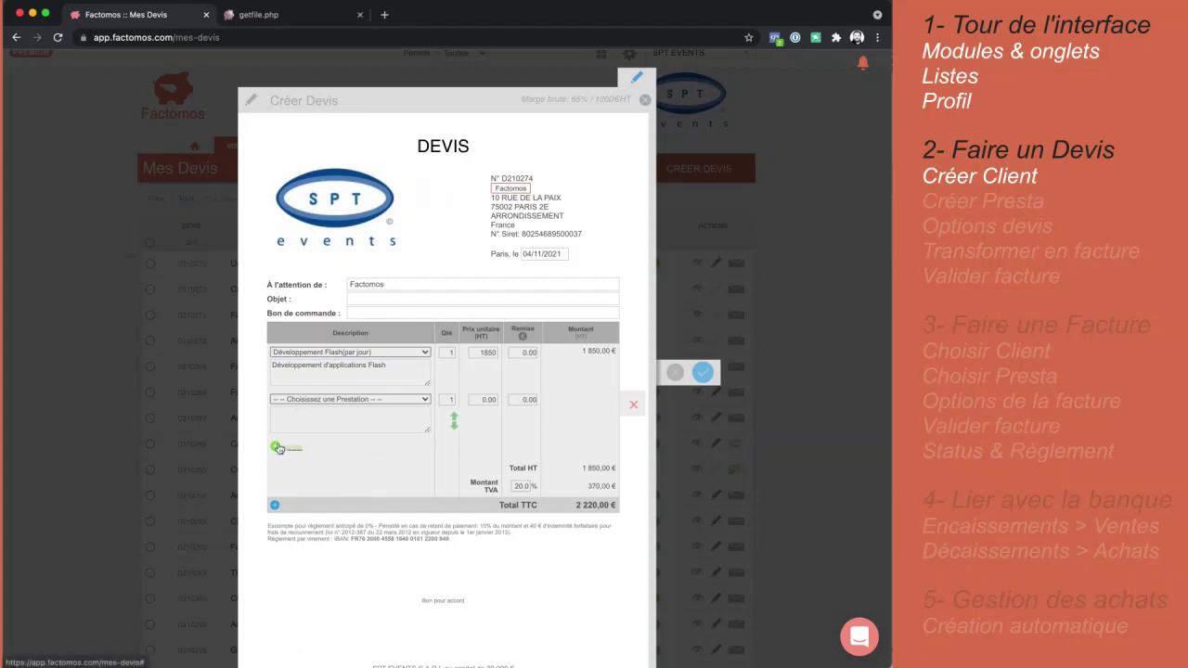
{"action": "left_click", "coordinate": [371, 401]}
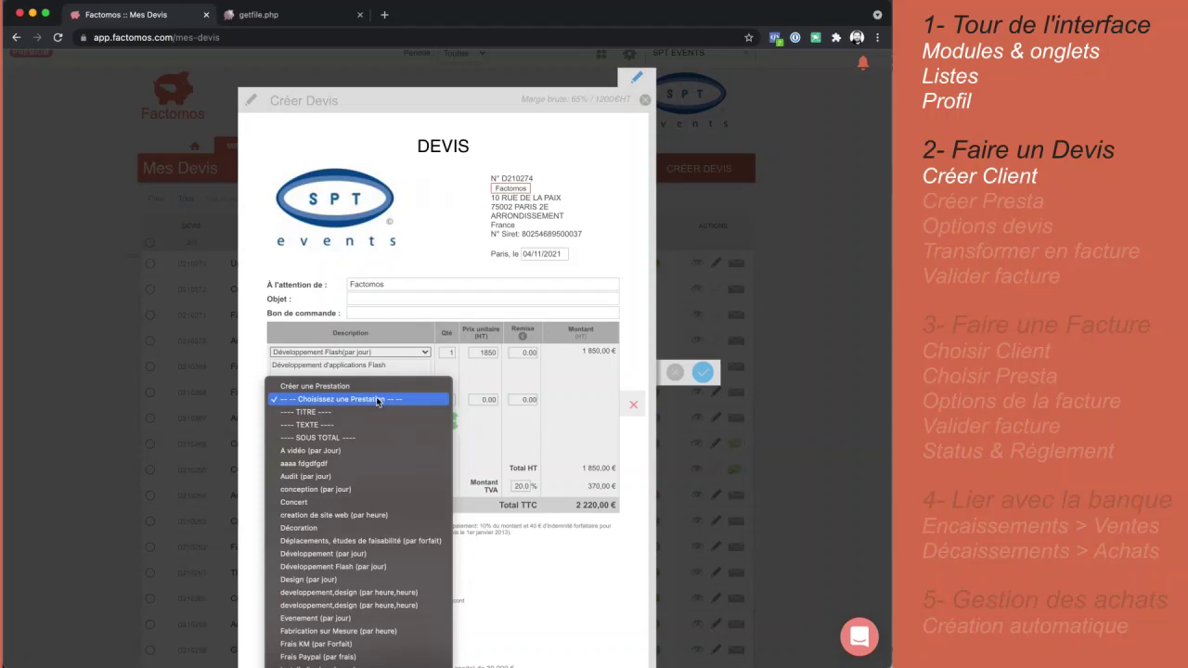
{"action": "left_click", "coordinate": [312, 388]}
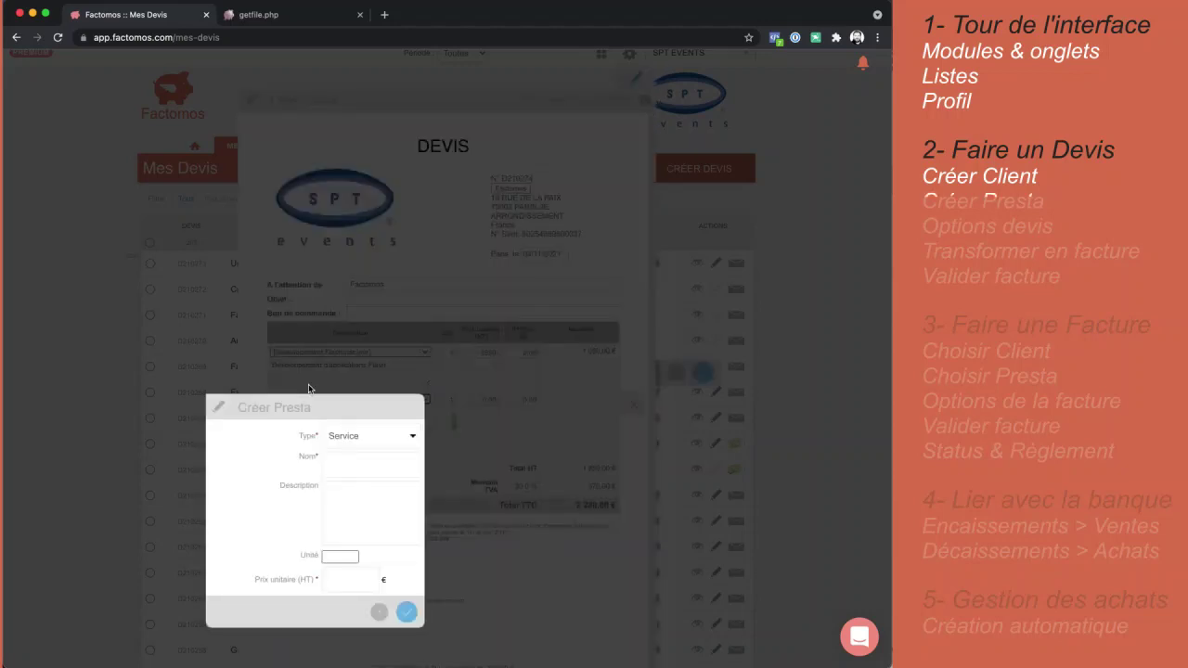
{"action": "left_click", "coordinate": [386, 440]}
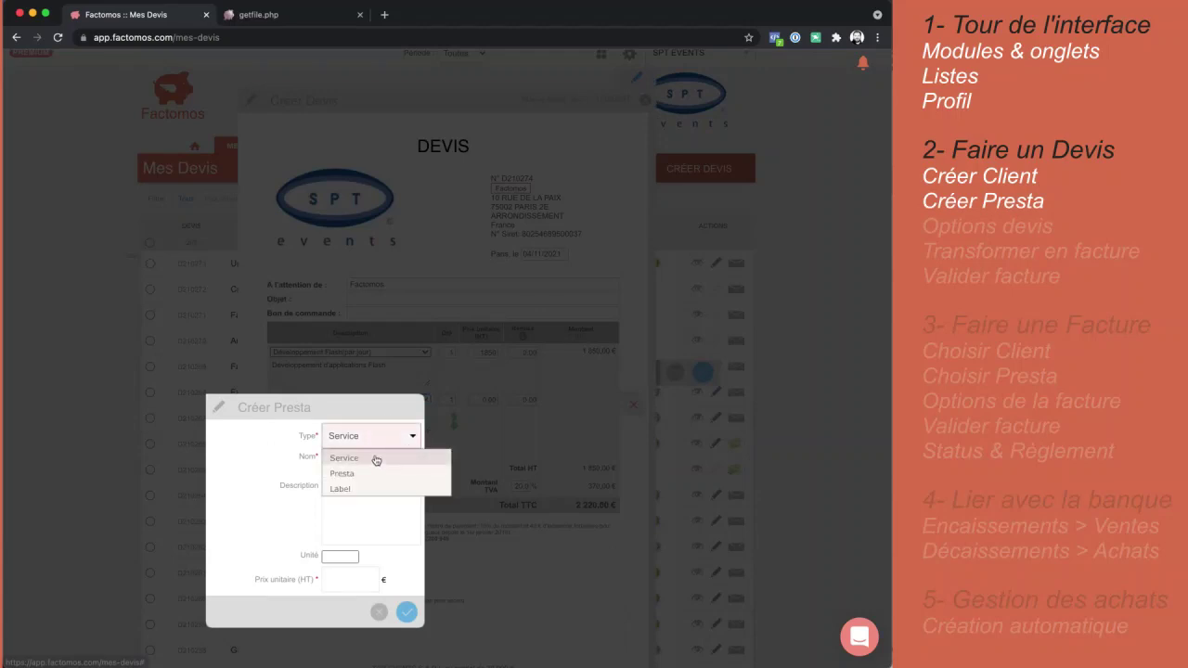
{"action": "left_click", "coordinate": [272, 471]}
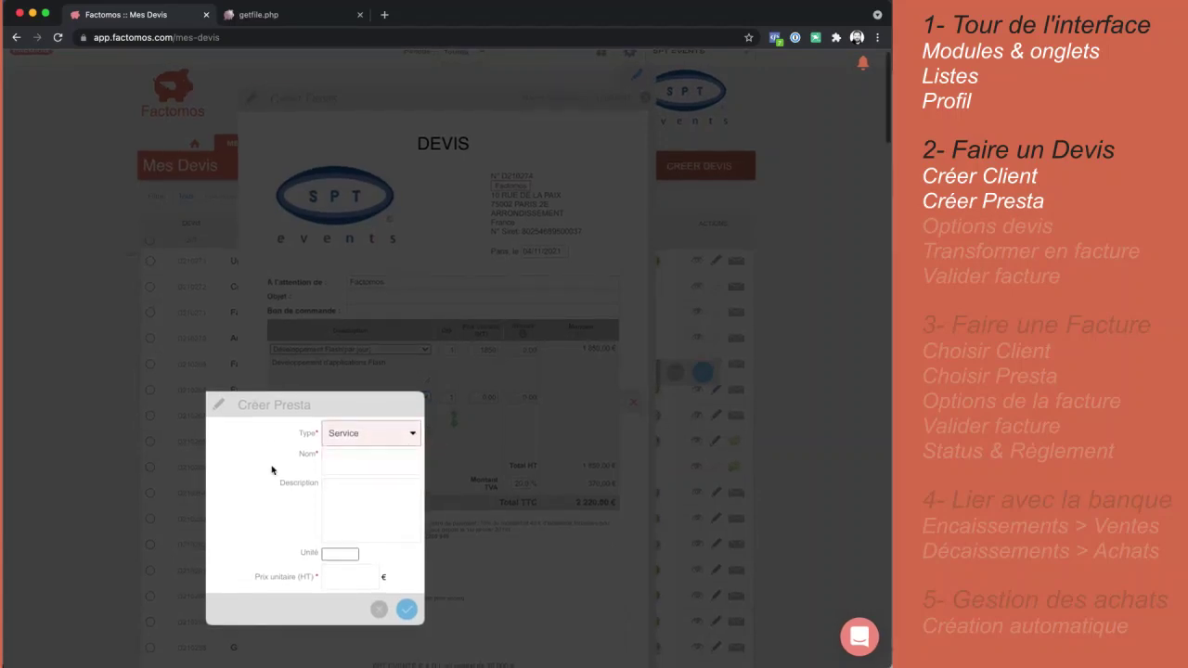
{"action": "left_click", "coordinate": [272, 471]}
Name the new service Audit, set its unit to heure and its unit price to 88 €, and save it
{"action": "left_click", "coordinate": [332, 463]}
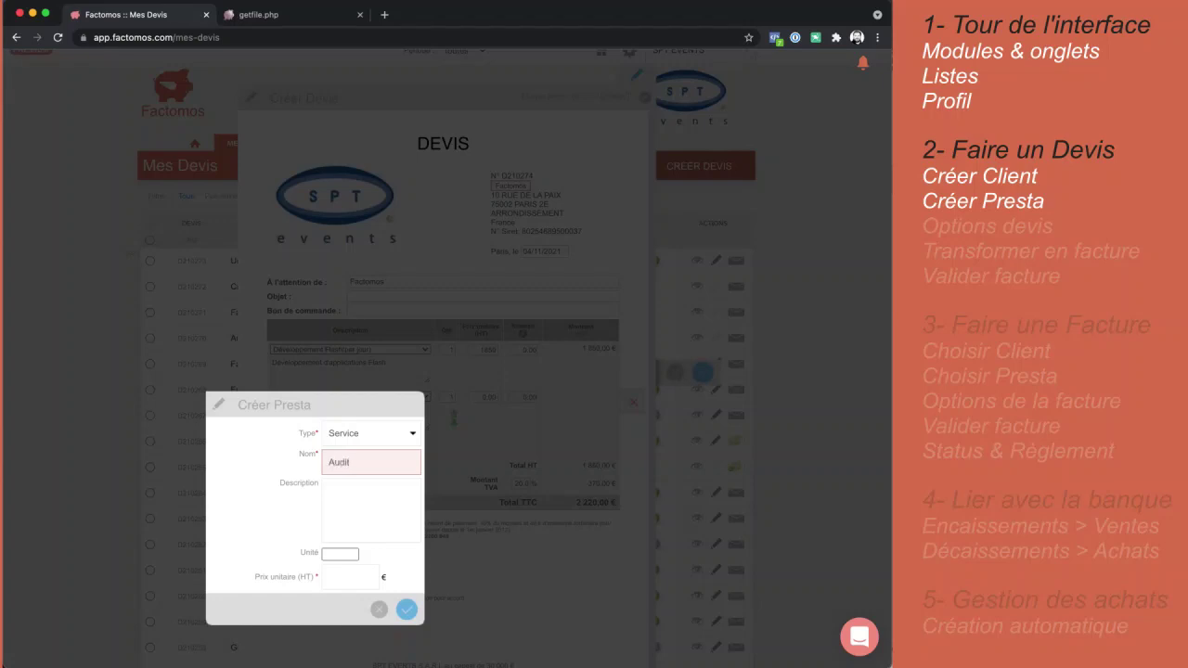
{"action": "left_click", "coordinate": [339, 490]}
{"action": "left_click", "coordinate": [342, 553]}
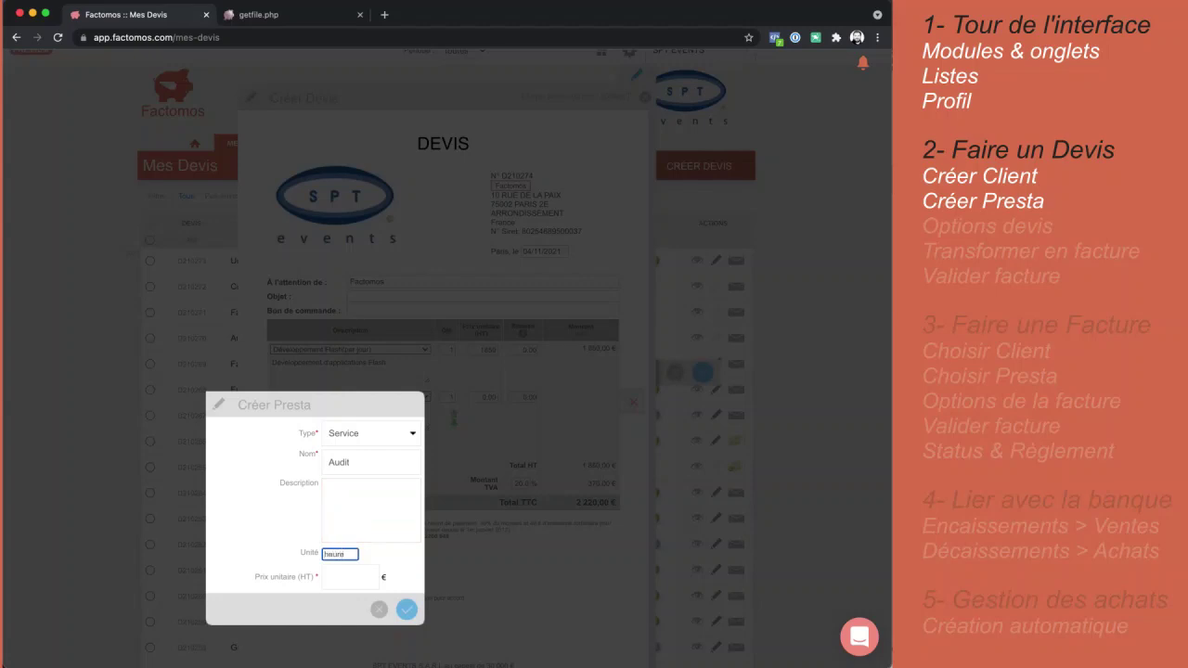
{"action": "type", "text": "heure"}
{"action": "left_click", "coordinate": [371, 556]}
{"action": "left_click", "coordinate": [350, 573]}
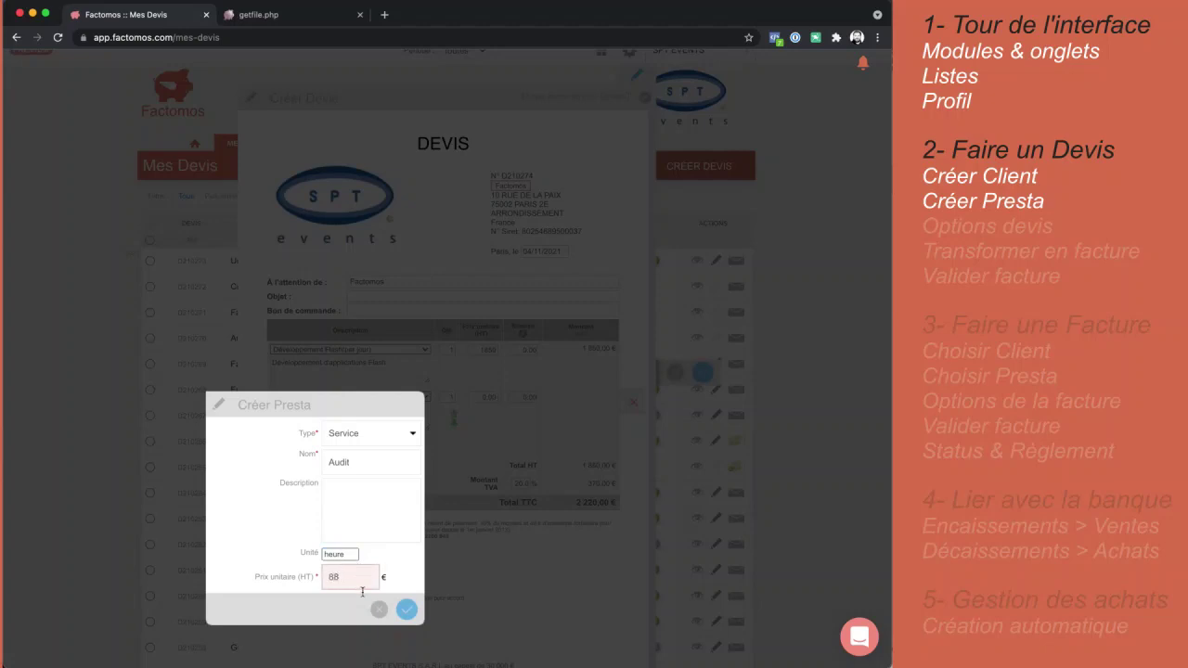
{"action": "type", "text": "88"}
{"action": "left_click", "coordinate": [407, 609]}
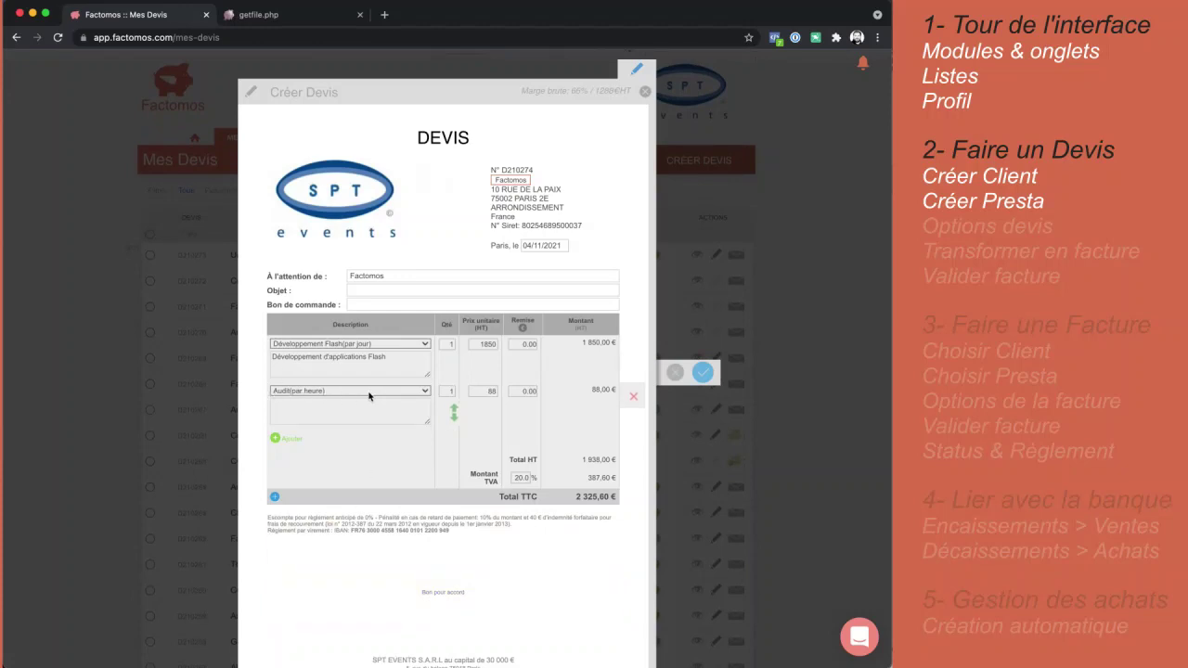
Set the quantity of the Audit line to 44 and save the quote
{"action": "left_click", "coordinate": [445, 391]}
{"action": "type", "text": "444"}
{"action": "key", "text": "BackSpace"}
{"action": "left_click", "coordinate": [708, 374]}
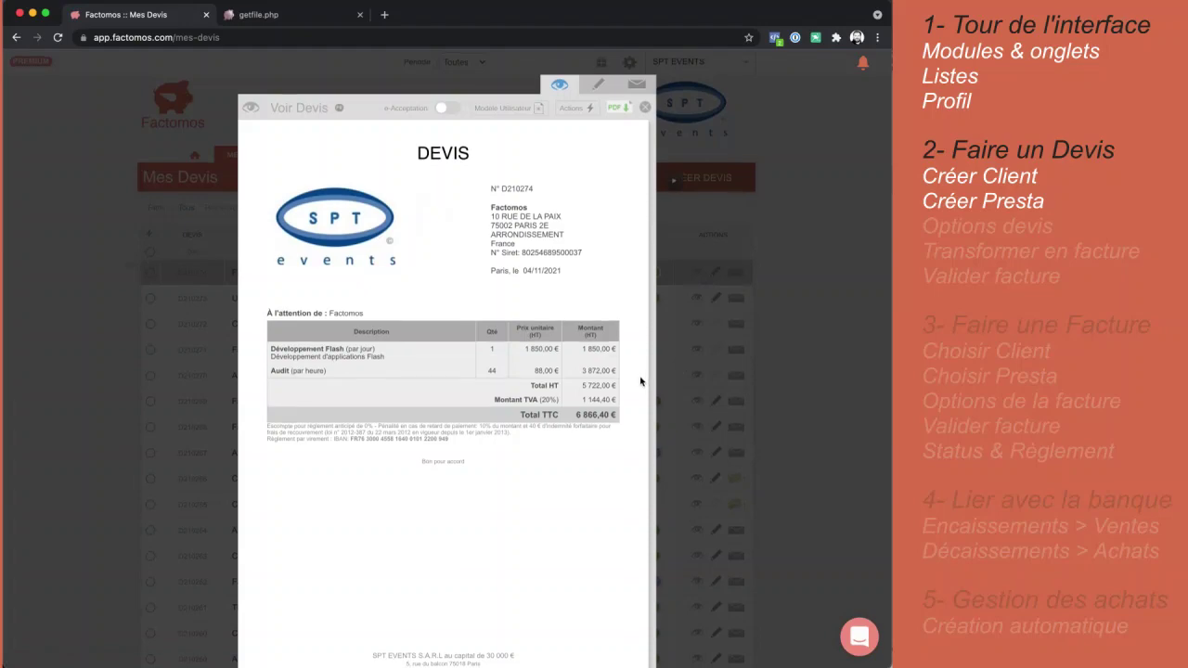
Review the saved quote through to its general terms of sale, and look at the available document languages
{"action": "scroll", "coordinate": [640, 380], "scroll_direction": "down", "scroll_amount": 2}
{"action": "scroll", "coordinate": [641, 381], "scroll_direction": "up", "scroll_amount": 1}
{"action": "scroll", "coordinate": [640, 381], "scroll_direction": "down", "scroll_amount": 8}
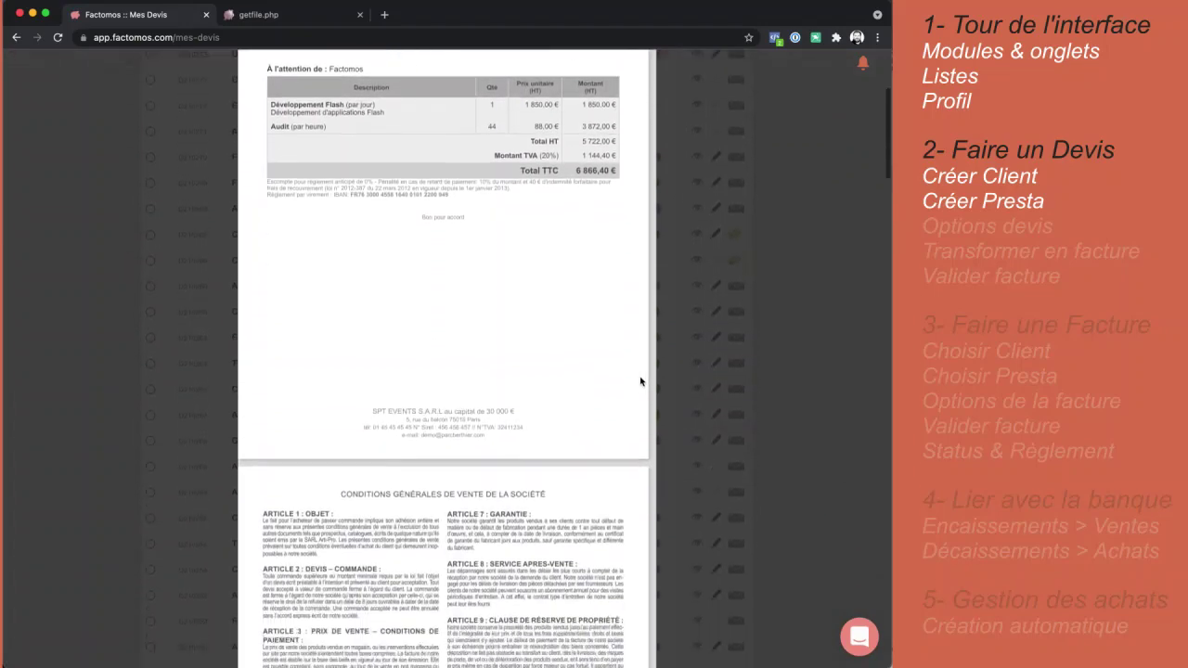
{"action": "scroll", "coordinate": [640, 381], "scroll_direction": "up", "scroll_amount": 10}
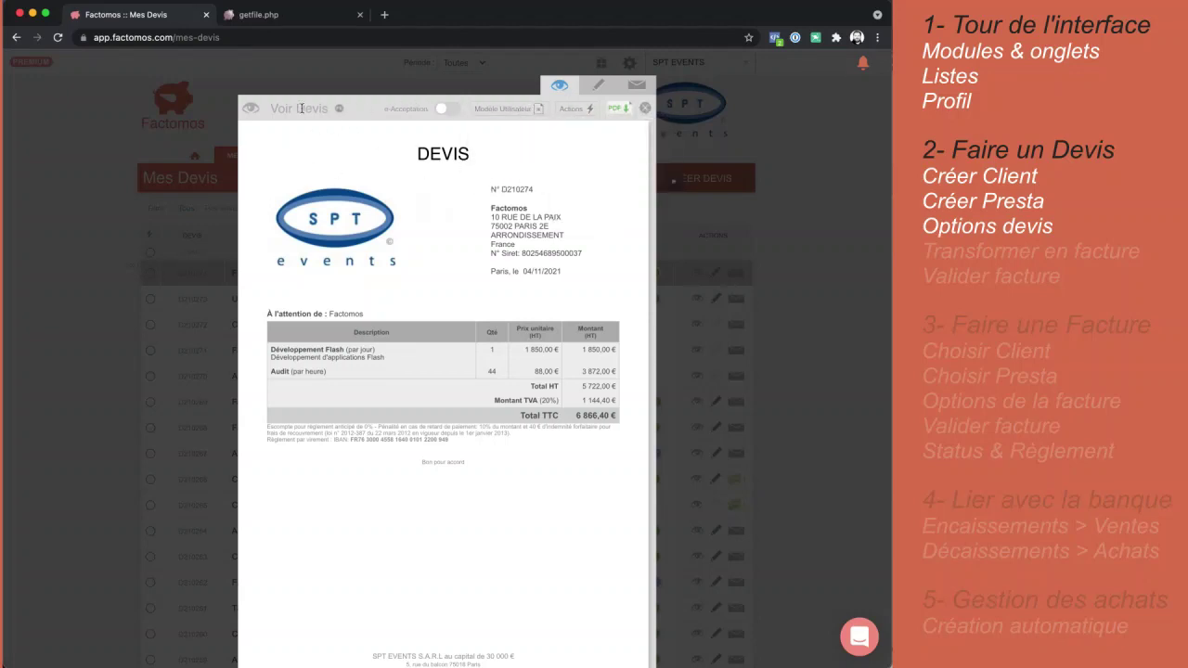
{"action": "scroll", "coordinate": [302, 108], "scroll_direction": "up", "scroll_amount": 5}
{"action": "mouse_move", "coordinate": [612, 228]}
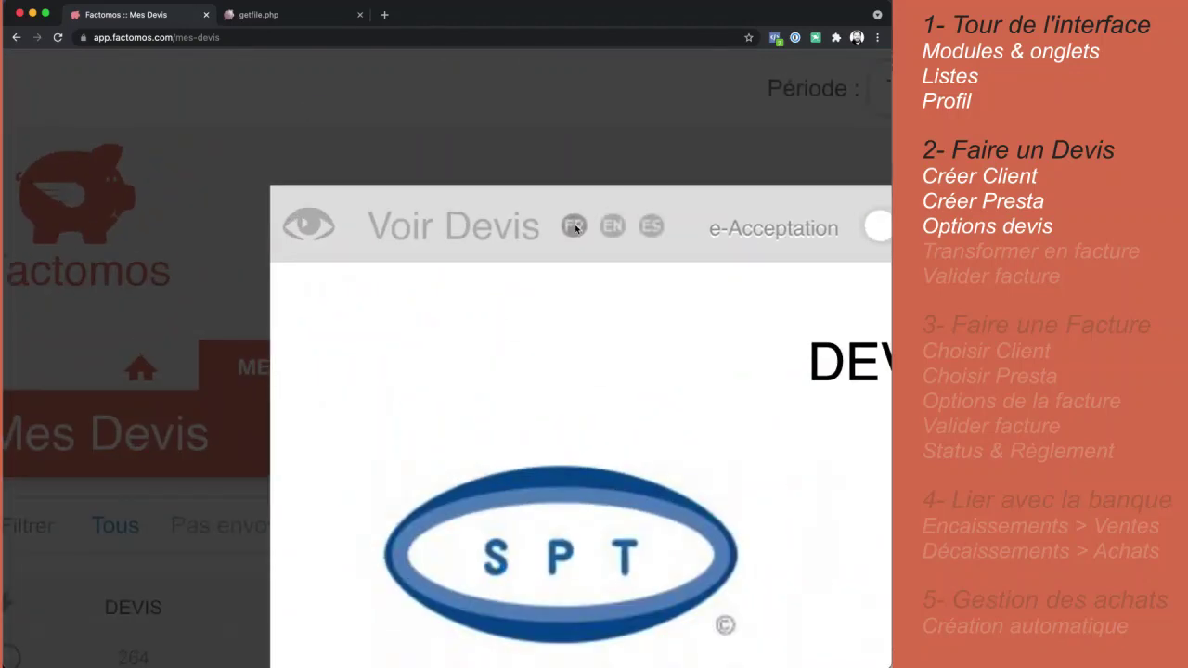
Turn on e-Acceptation for the quote and switch its template to orange
{"action": "scroll", "coordinate": [617, 233], "scroll_direction": "right", "scroll_amount": 8}
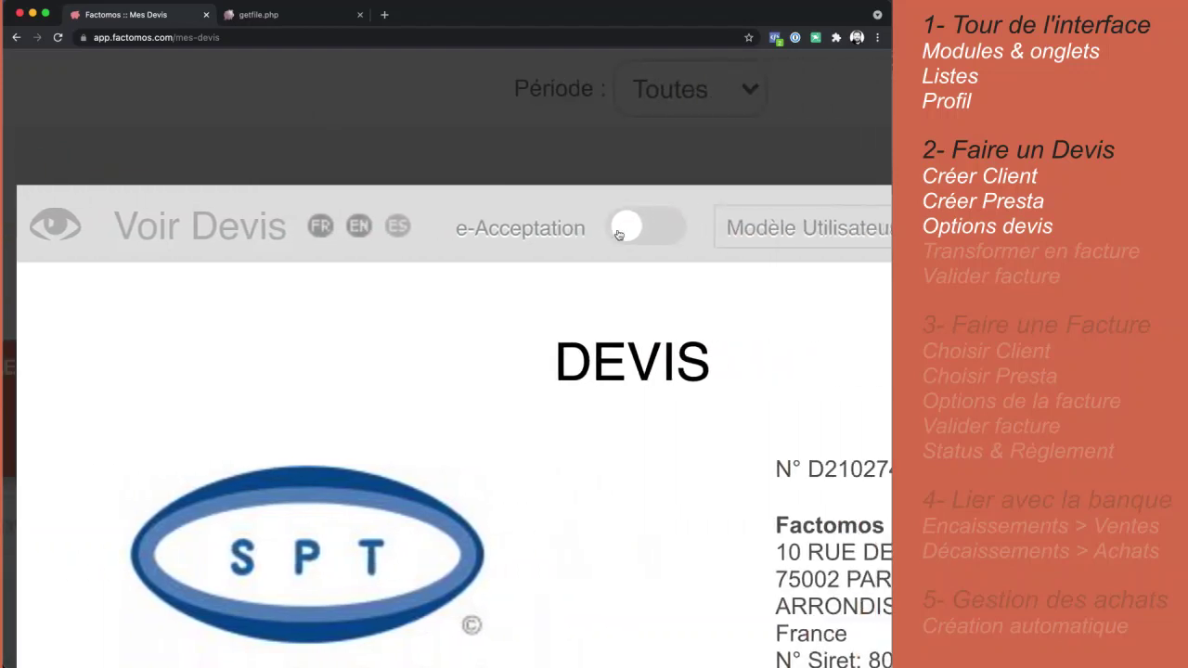
{"action": "left_click", "coordinate": [556, 233]}
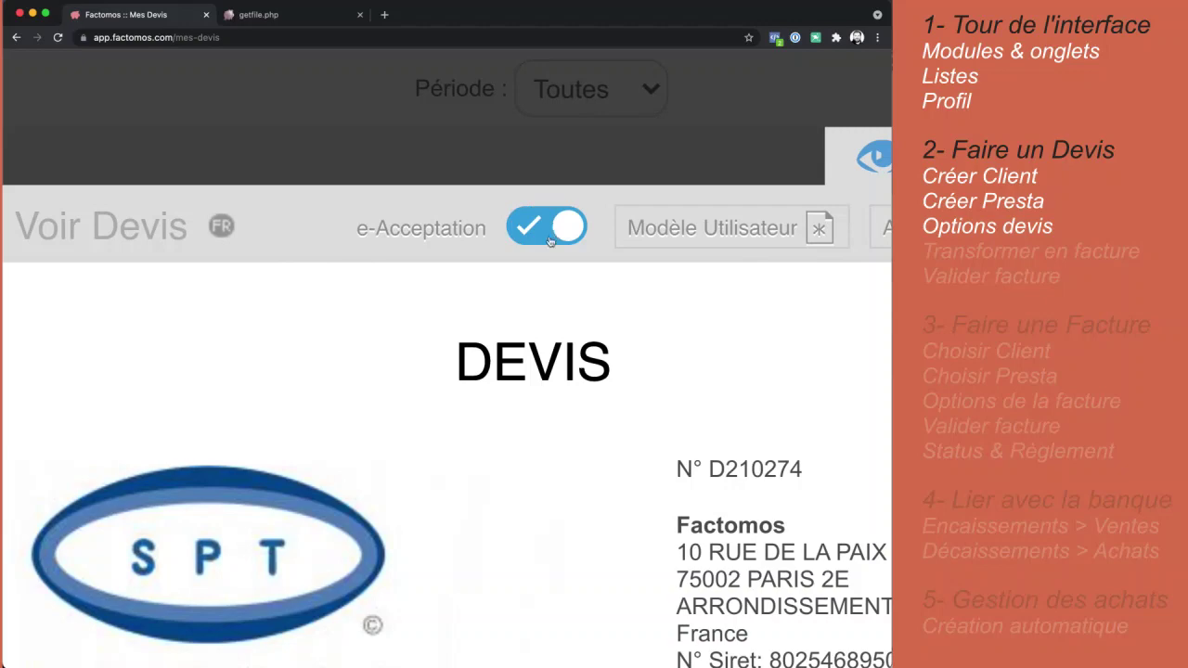
{"action": "scroll", "coordinate": [560, 275], "scroll_direction": "down", "scroll_amount": 10}
{"action": "left_click", "coordinate": [531, 108]}
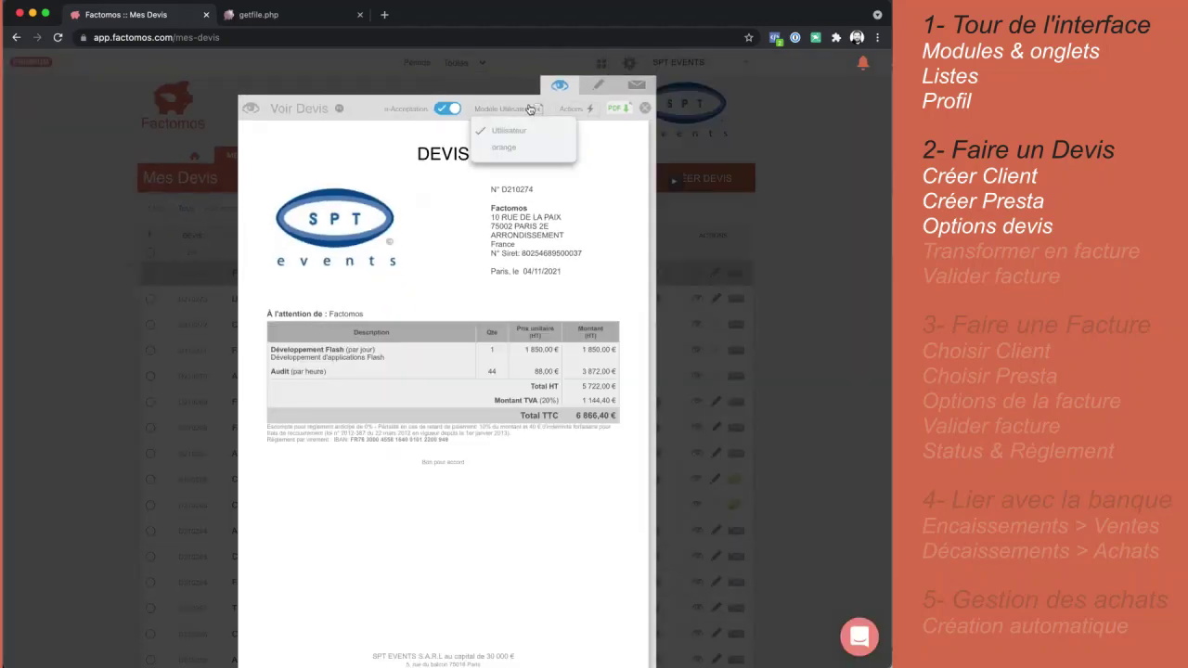
{"action": "left_click", "coordinate": [531, 109]}
{"action": "left_click", "coordinate": [529, 110]}
{"action": "left_click", "coordinate": [516, 148]}
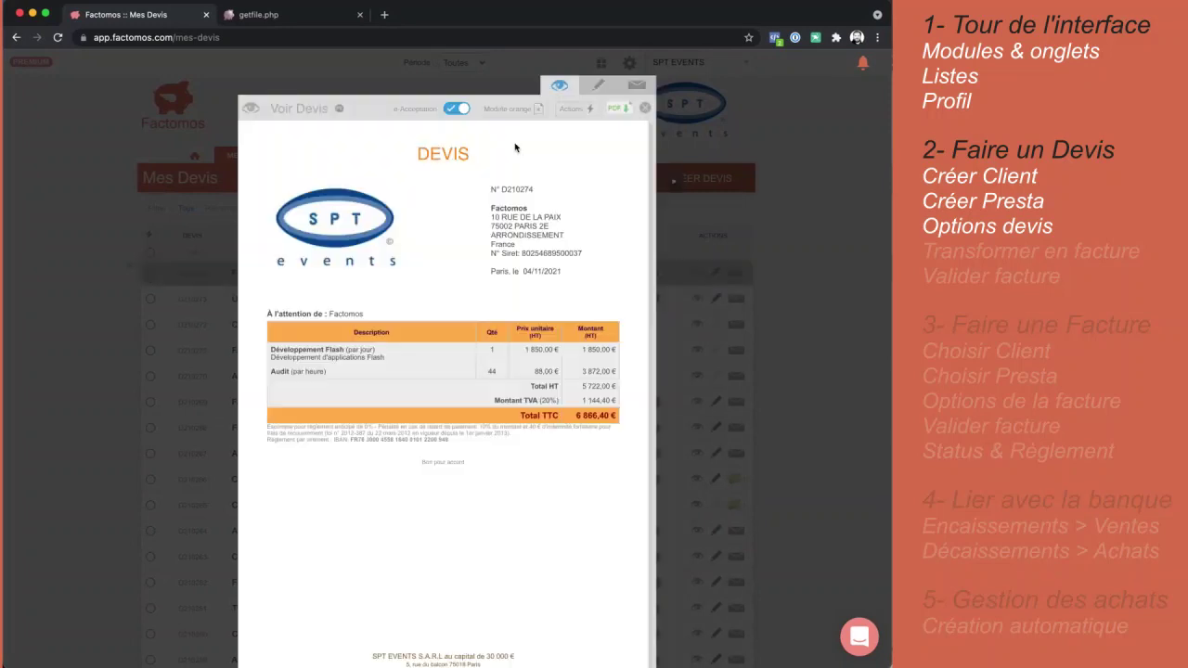
Examine the actions available for the quote, such as generating a PDF, marking it accepted or refused, and duplicating it
{"action": "left_click", "coordinate": [572, 110]}
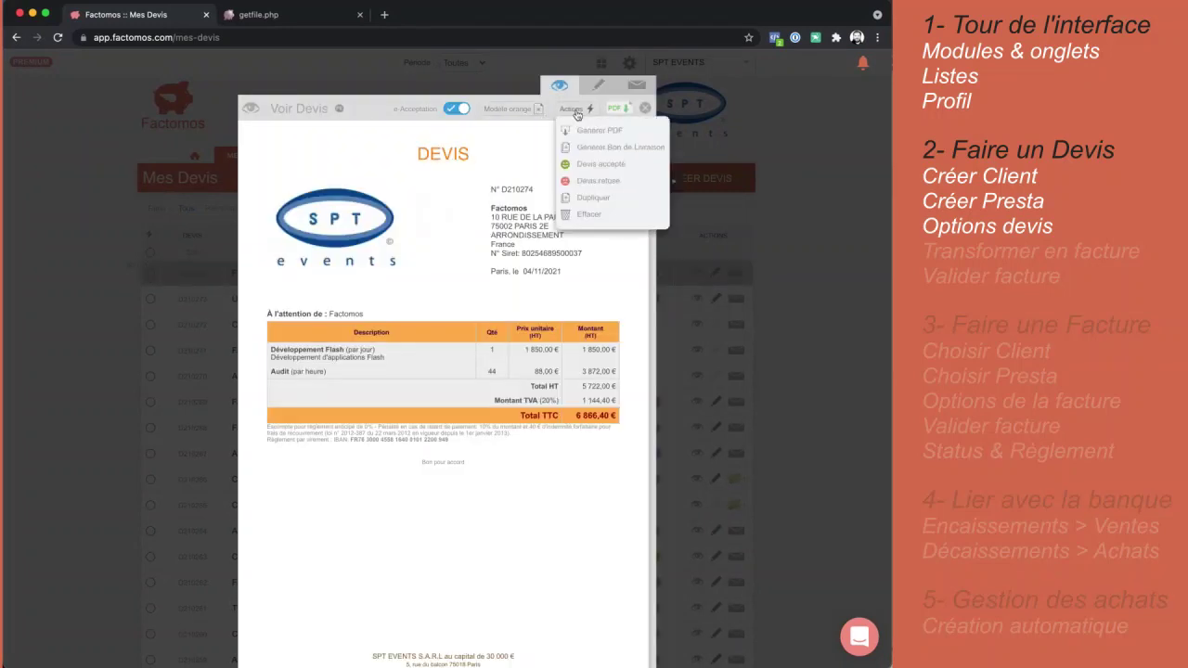
{"action": "scroll", "coordinate": [577, 113], "scroll_direction": "up", "scroll_amount": 5}
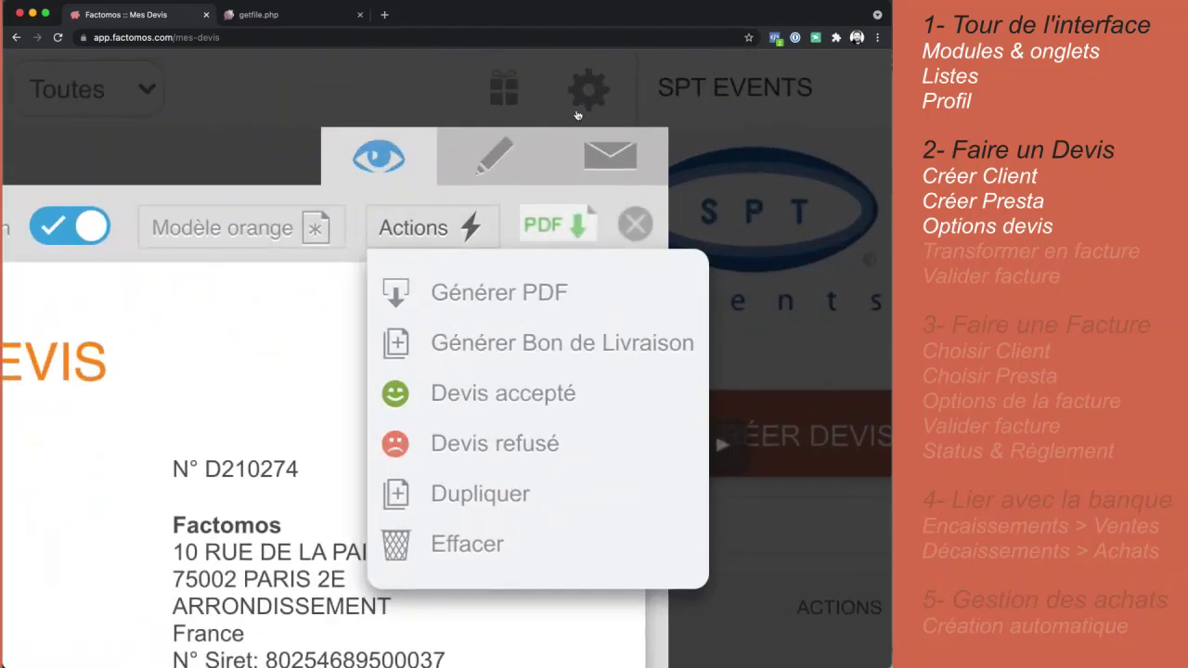
{"action": "scroll", "coordinate": [502, 293], "scroll_direction": "left", "scroll_amount": 1}
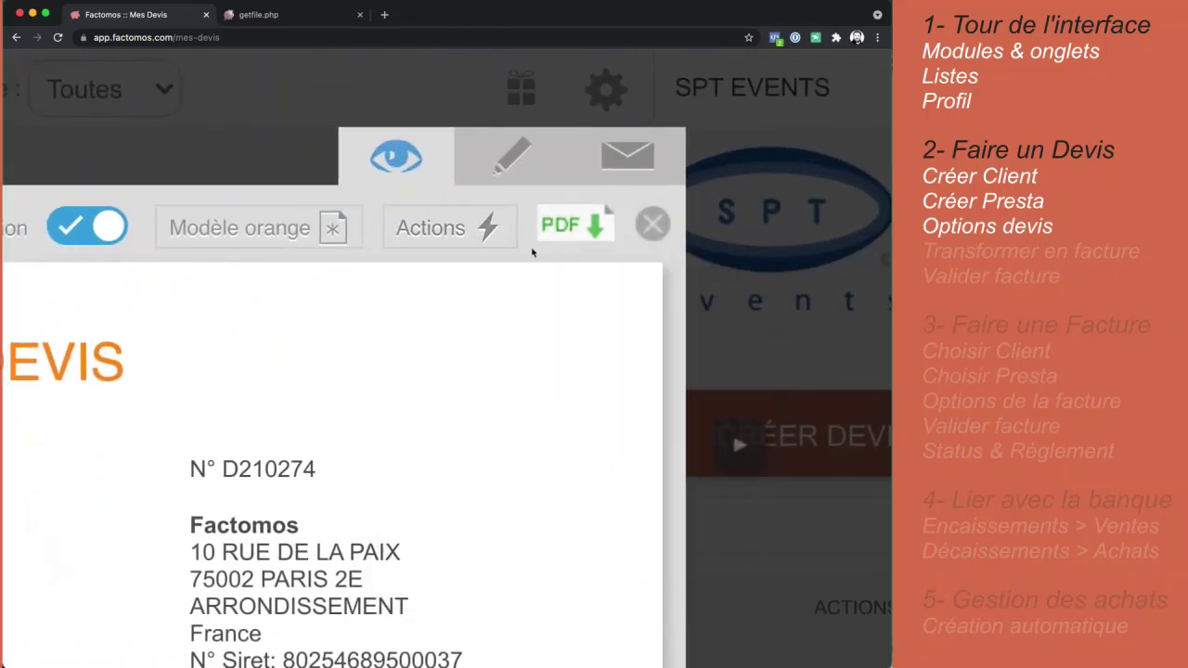
{"action": "mouse_move", "coordinate": [474, 245]}
{"action": "scroll", "coordinate": [505, 359], "scroll_direction": "left", "scroll_amount": 1}
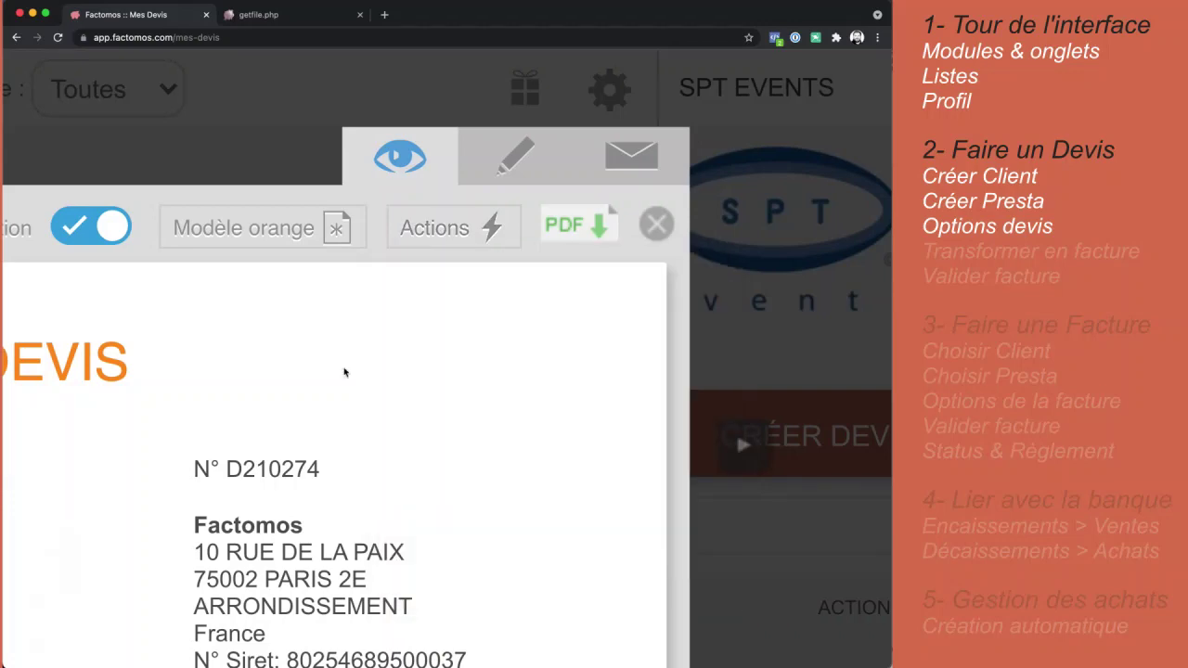
{"action": "scroll", "coordinate": [344, 371], "scroll_direction": "down", "scroll_amount": 5}
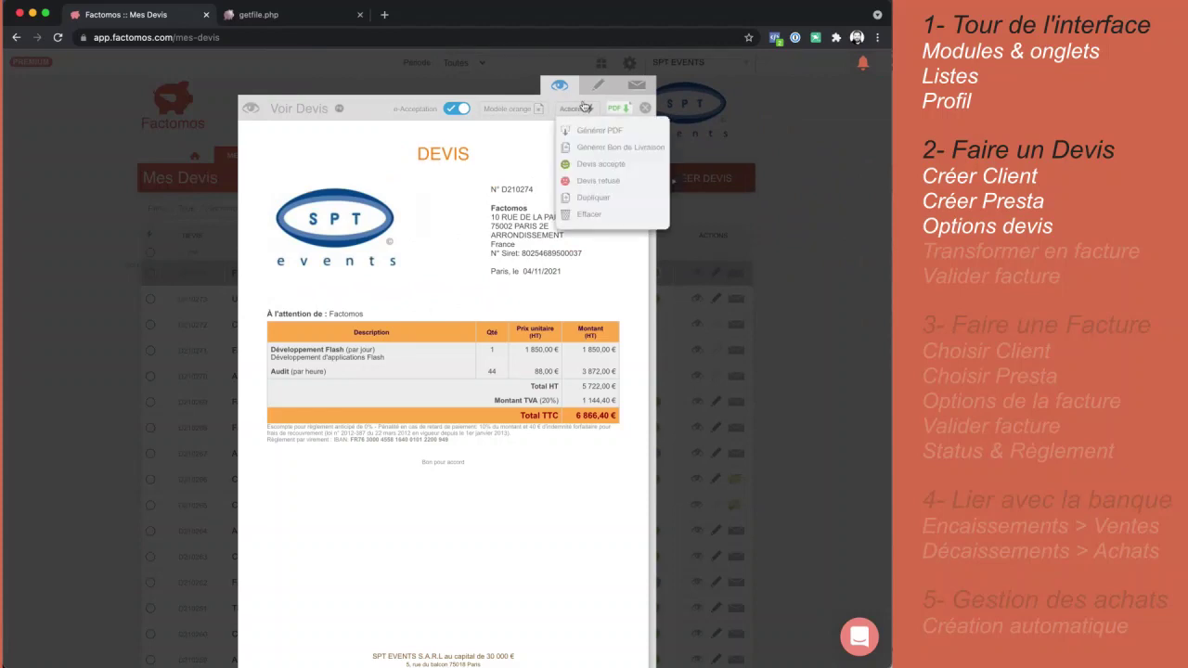
Open the form for sending the quote by e-mail and review its recipient field and prepared message
{"action": "left_click", "coordinate": [635, 86]}
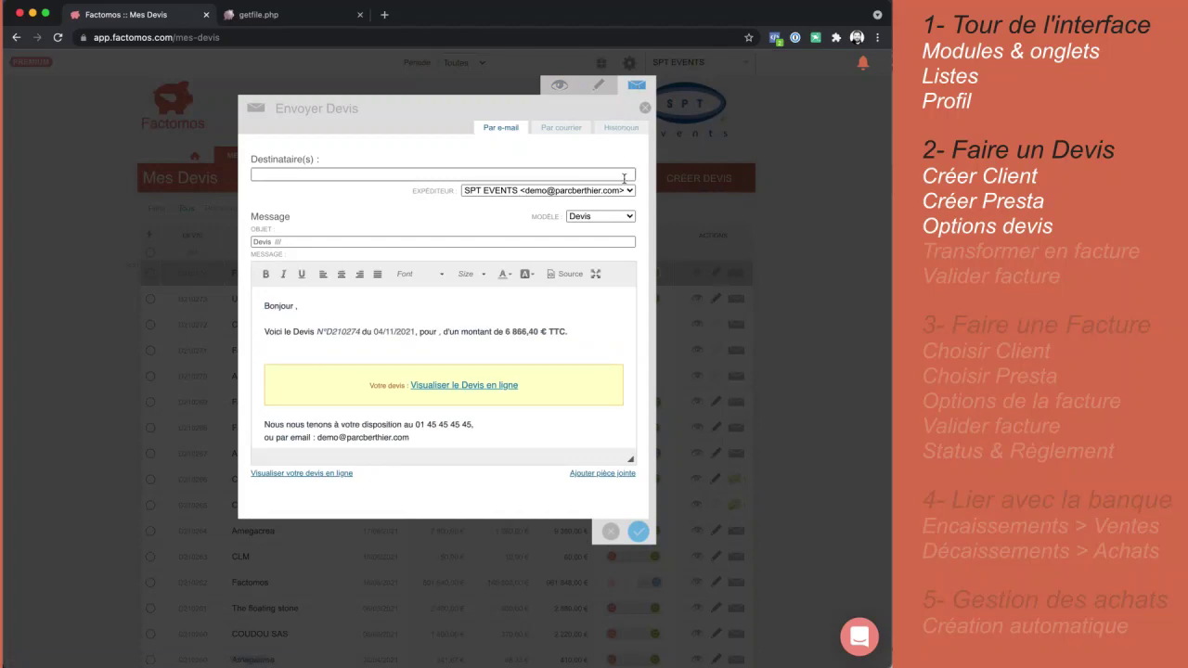
{"action": "left_click", "coordinate": [358, 174]}
{"action": "left_click", "coordinate": [441, 157]}
{"action": "scroll", "coordinate": [383, 210], "scroll_direction": "down", "scroll_amount": 5}
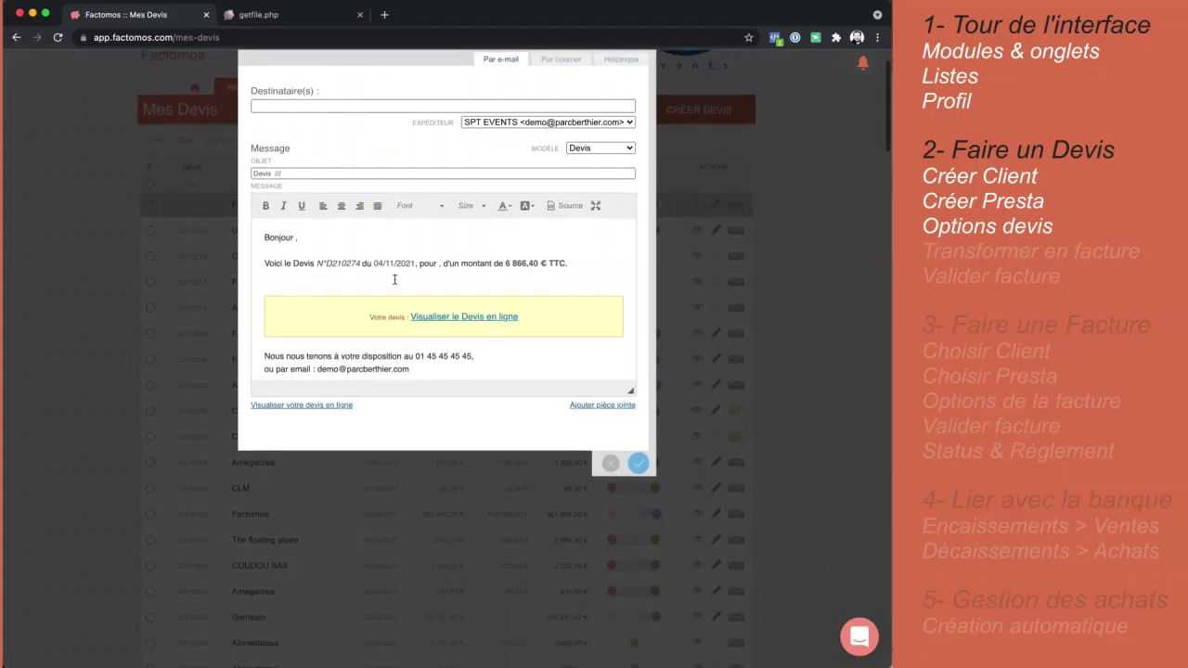
{"action": "scroll", "coordinate": [444, 308], "scroll_direction": "up", "scroll_amount": 1}
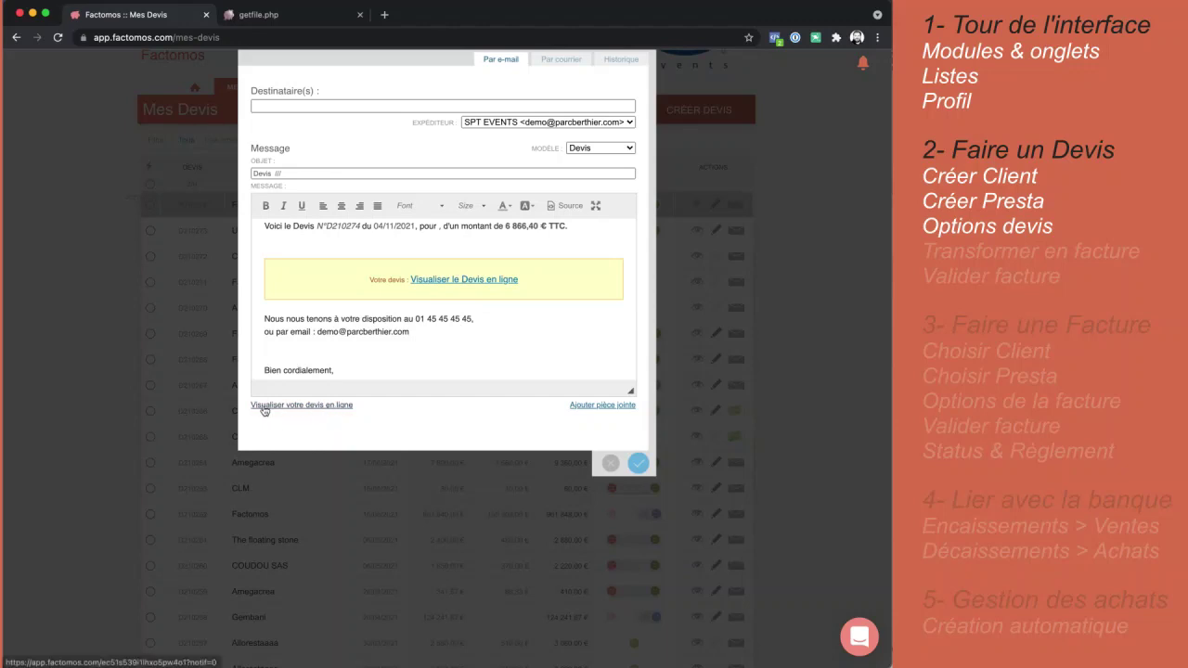
View the quote online as the client sees it, and look at its refusal and acceptance forms, cancelling both
{"action": "left_click", "coordinate": [324, 408]}
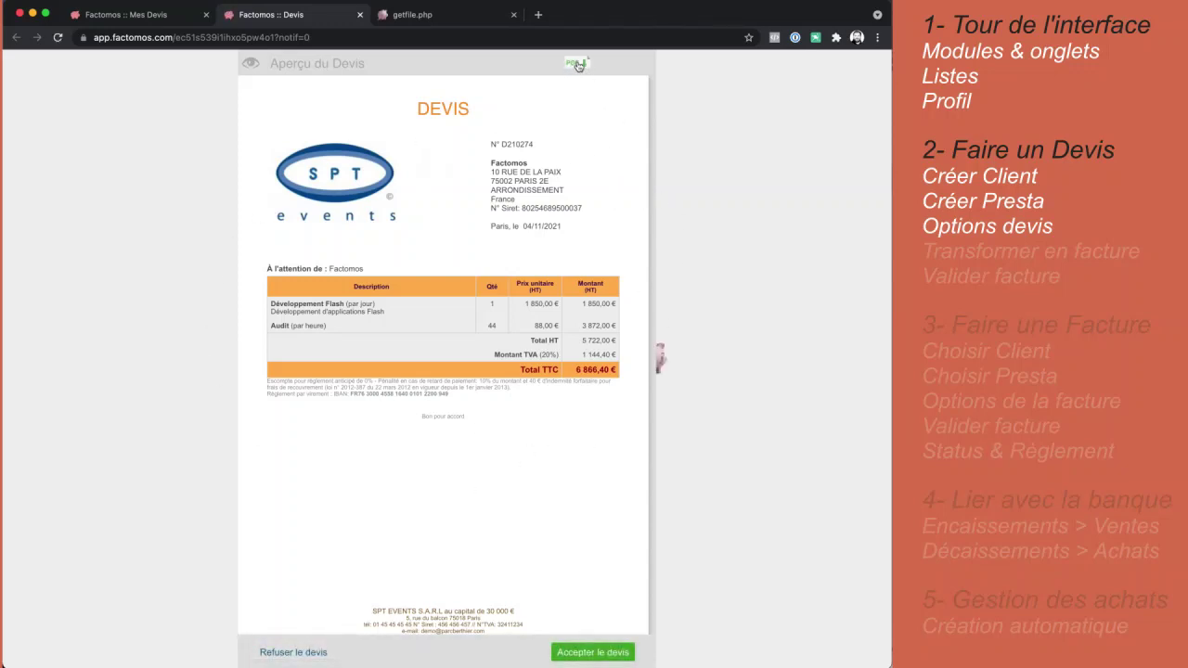
{"action": "scroll", "coordinate": [598, 213], "scroll_direction": "down", "scroll_amount": 2}
{"action": "scroll", "coordinate": [598, 213], "scroll_direction": "down", "scroll_amount": 10}
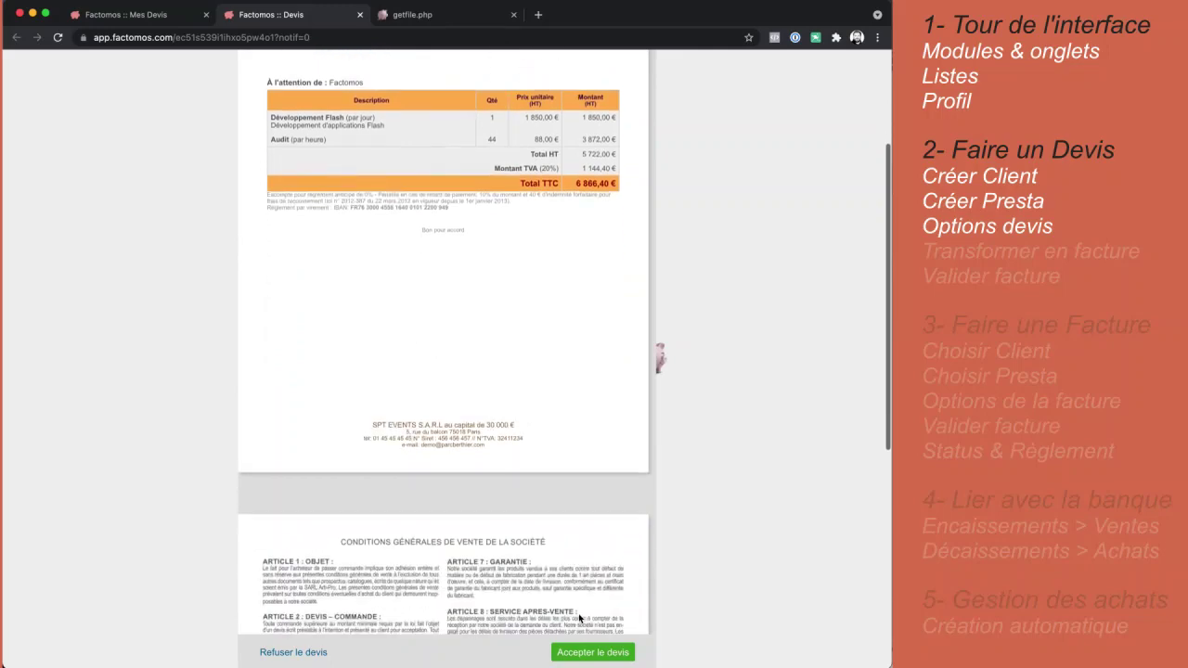
{"action": "left_click", "coordinate": [315, 654]}
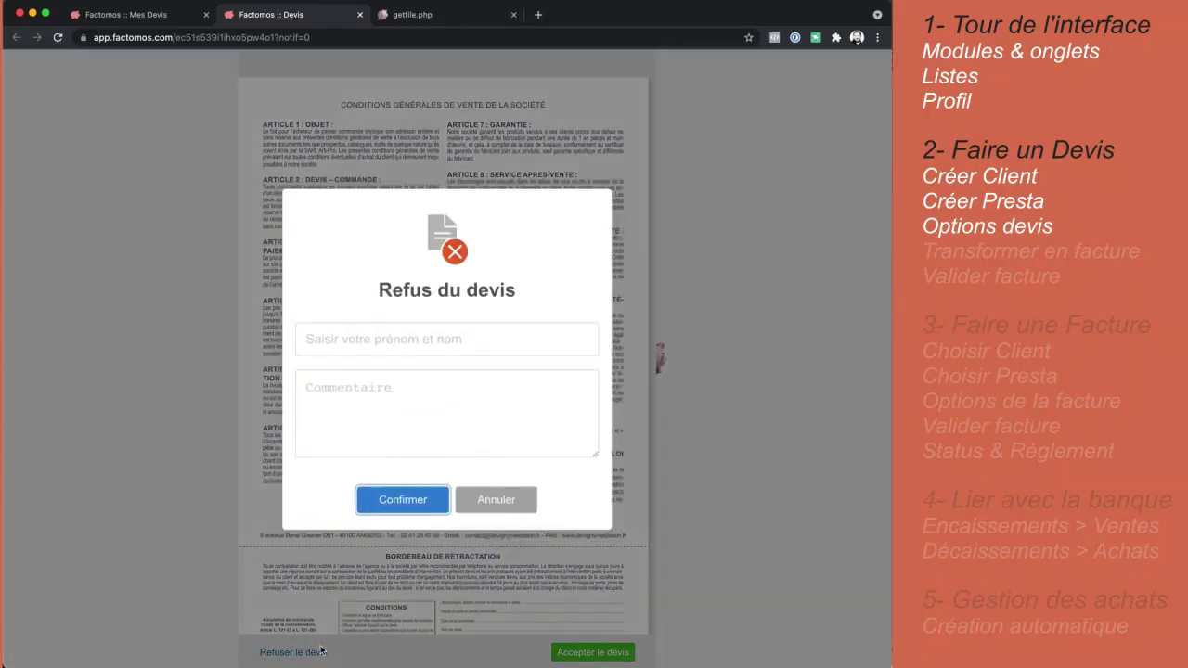
{"action": "left_click", "coordinate": [487, 501]}
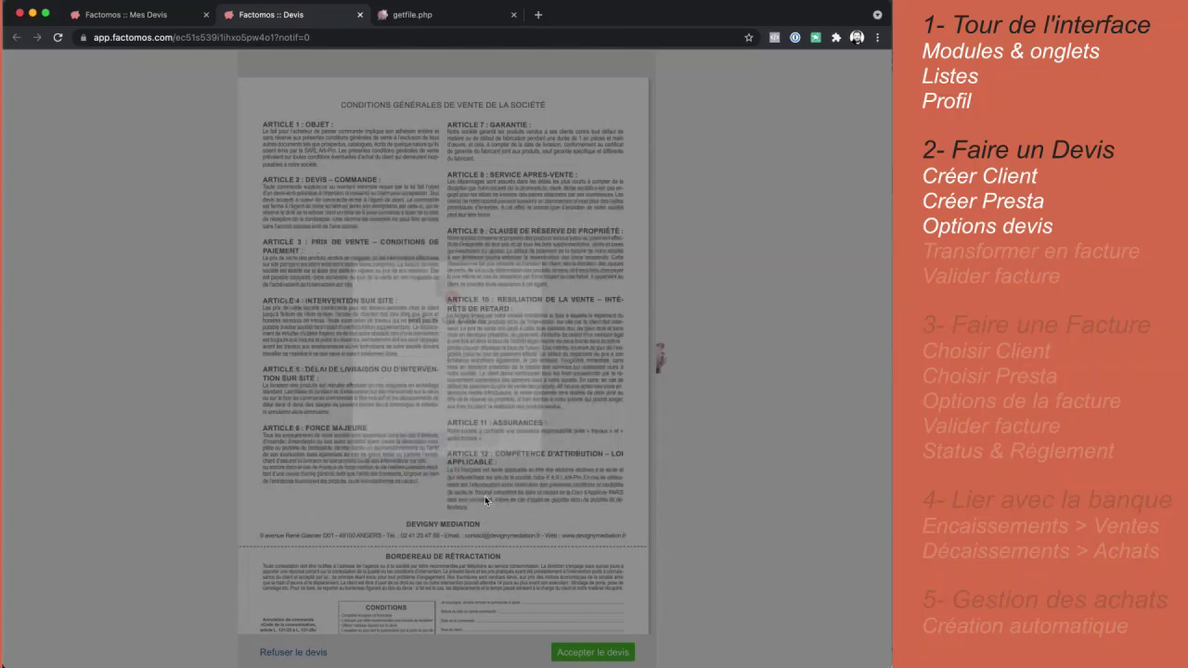
{"action": "left_click", "coordinate": [612, 653]}
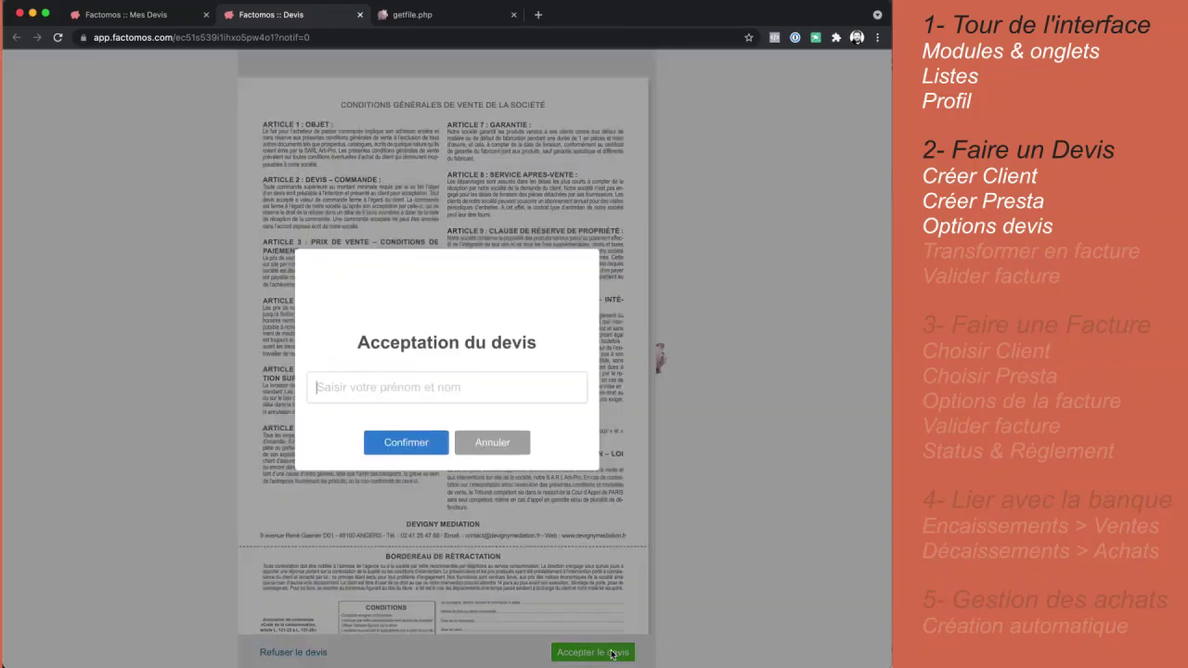
{"action": "left_click", "coordinate": [532, 448]}
Close the PDF and online quote tabs, and leave the sending form to return to the quotes list
{"action": "left_click", "coordinate": [417, 17]}
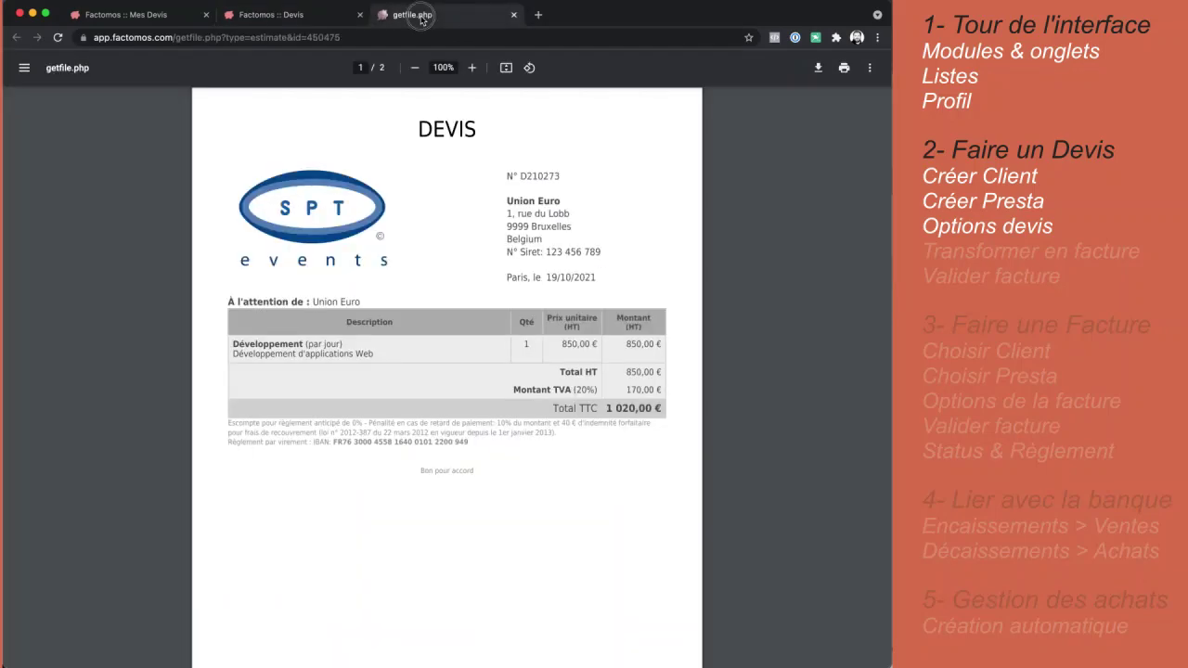
{"action": "left_click", "coordinate": [514, 15]}
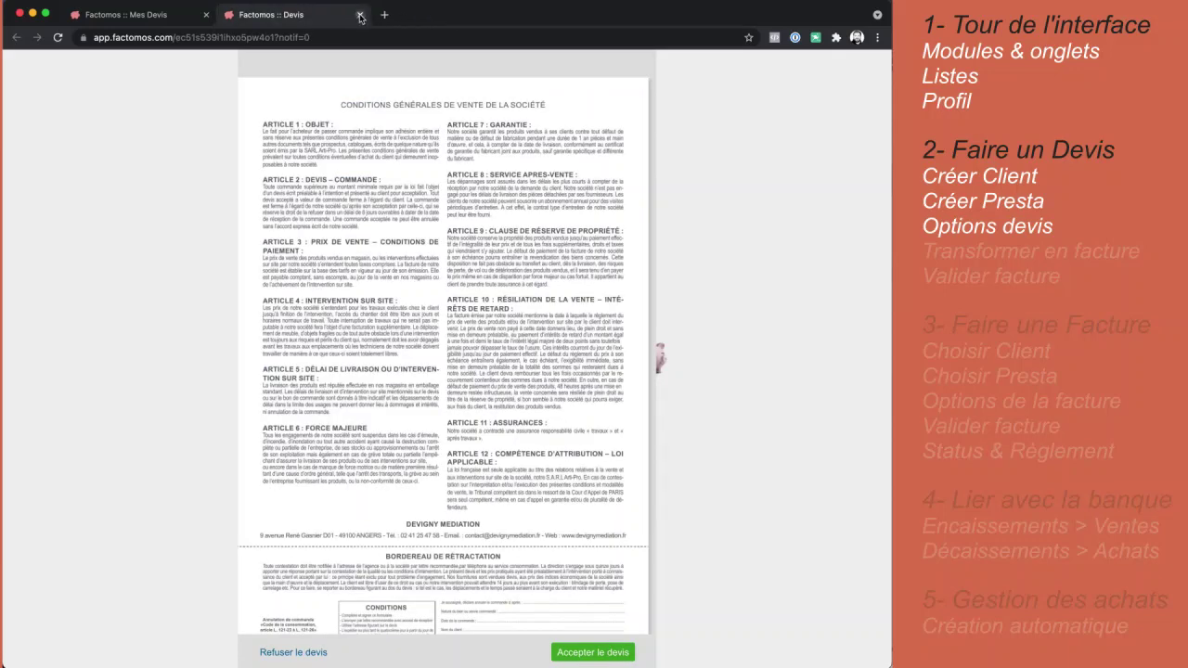
{"action": "left_click", "coordinate": [357, 16]}
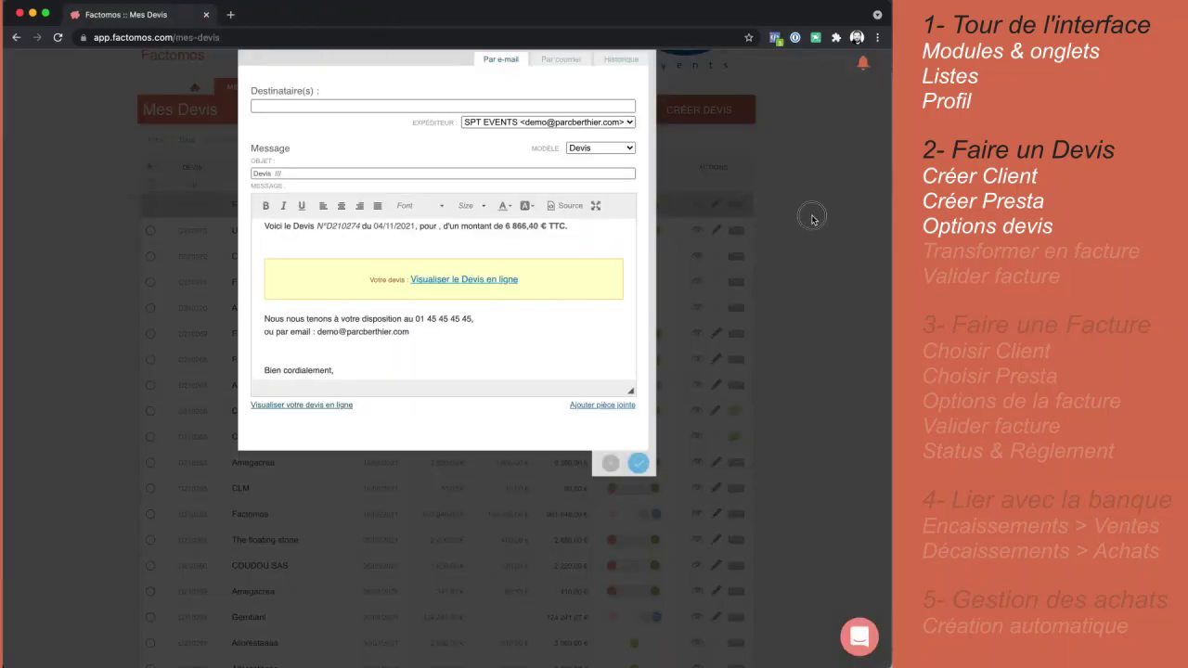
{"action": "left_click", "coordinate": [739, 214]}
{"action": "scroll", "coordinate": [656, 408], "scroll_direction": "up", "scroll_amount": 2}
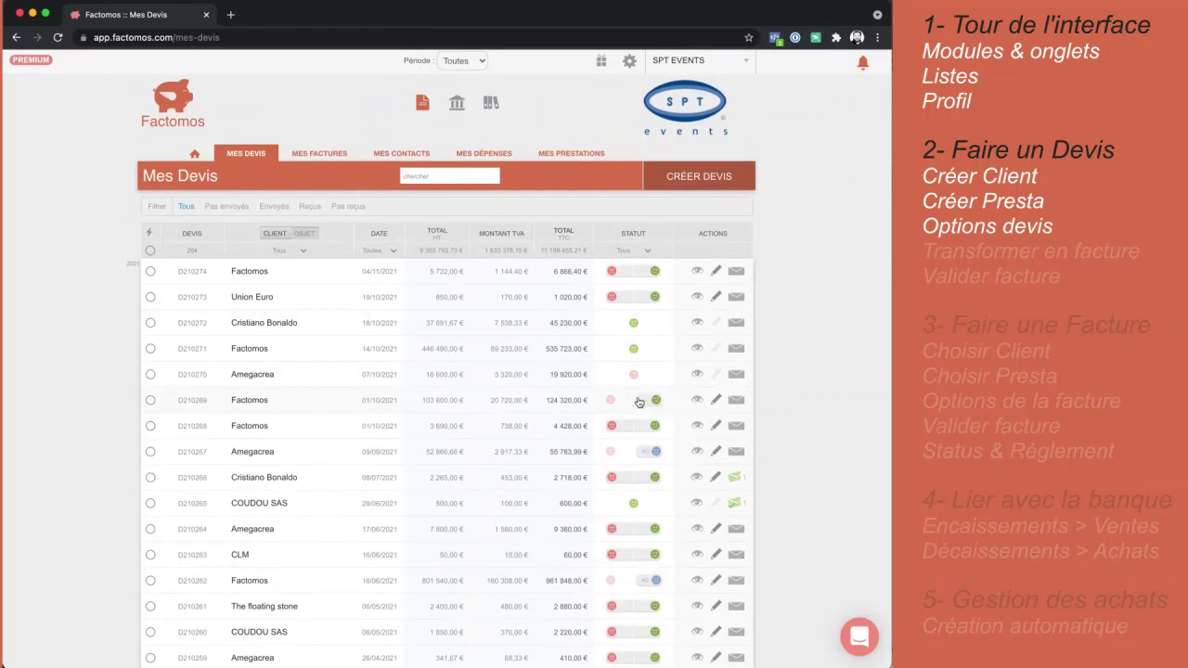
{"action": "scroll", "coordinate": [782, 416], "scroll_direction": "up", "scroll_amount": 1}
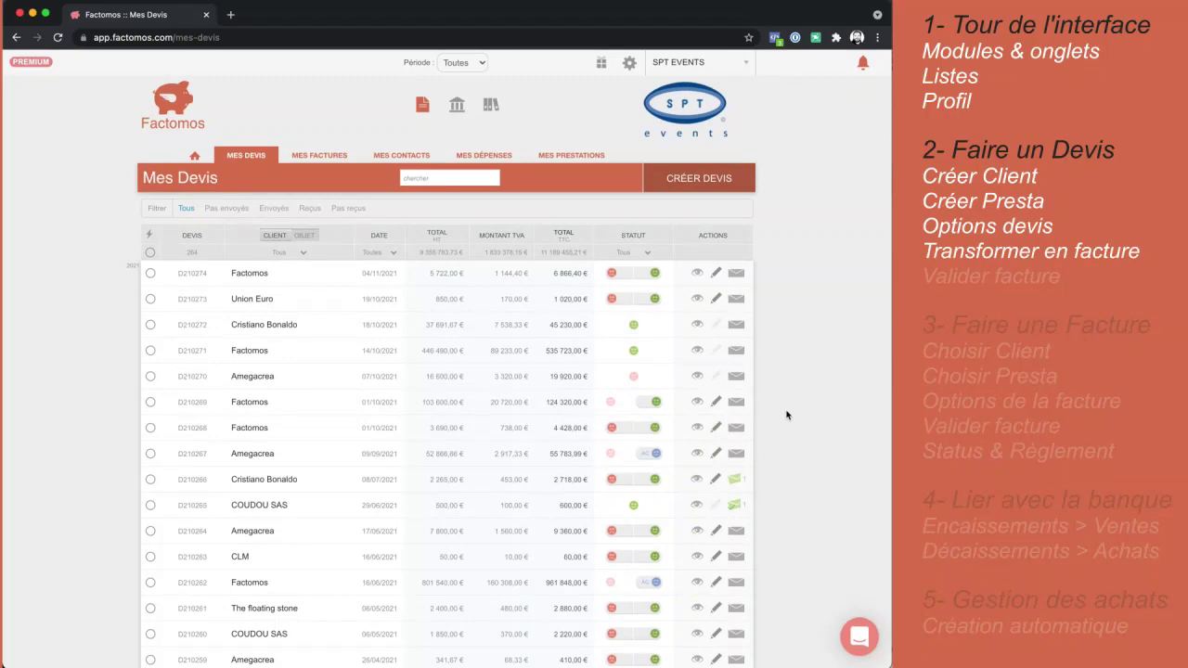
Mark the newest Factomos quote as accepted, create a draft invoice for its full total, and open that draft
{"action": "left_click", "coordinate": [655, 274]}
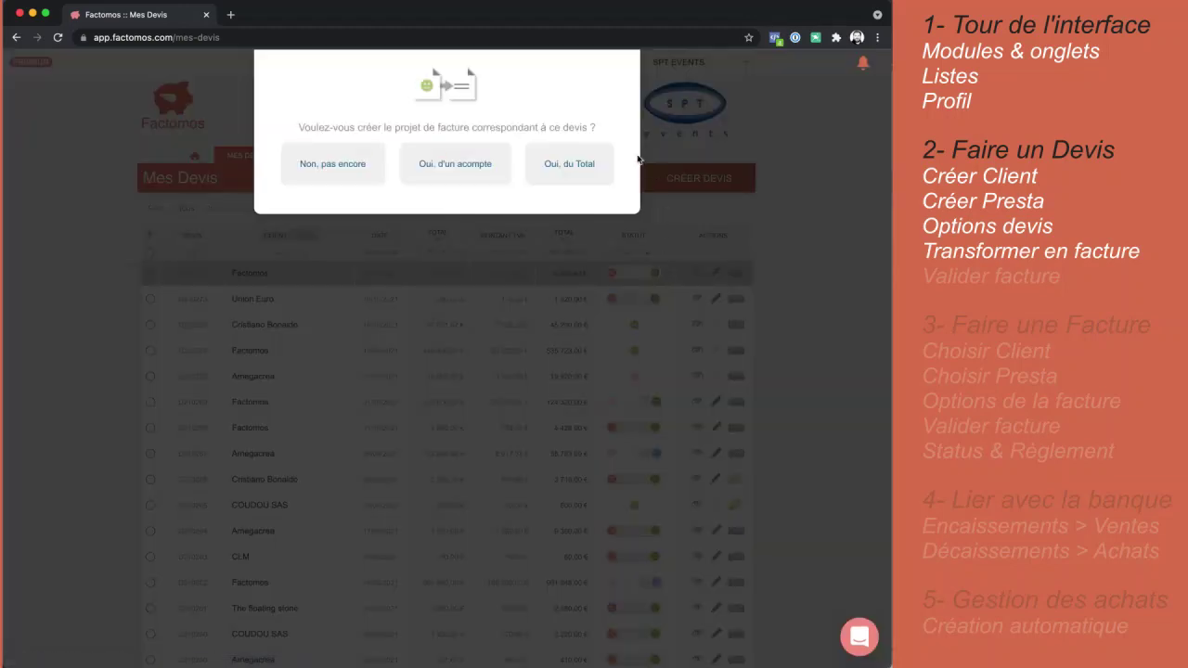
{"action": "left_click", "coordinate": [591, 169]}
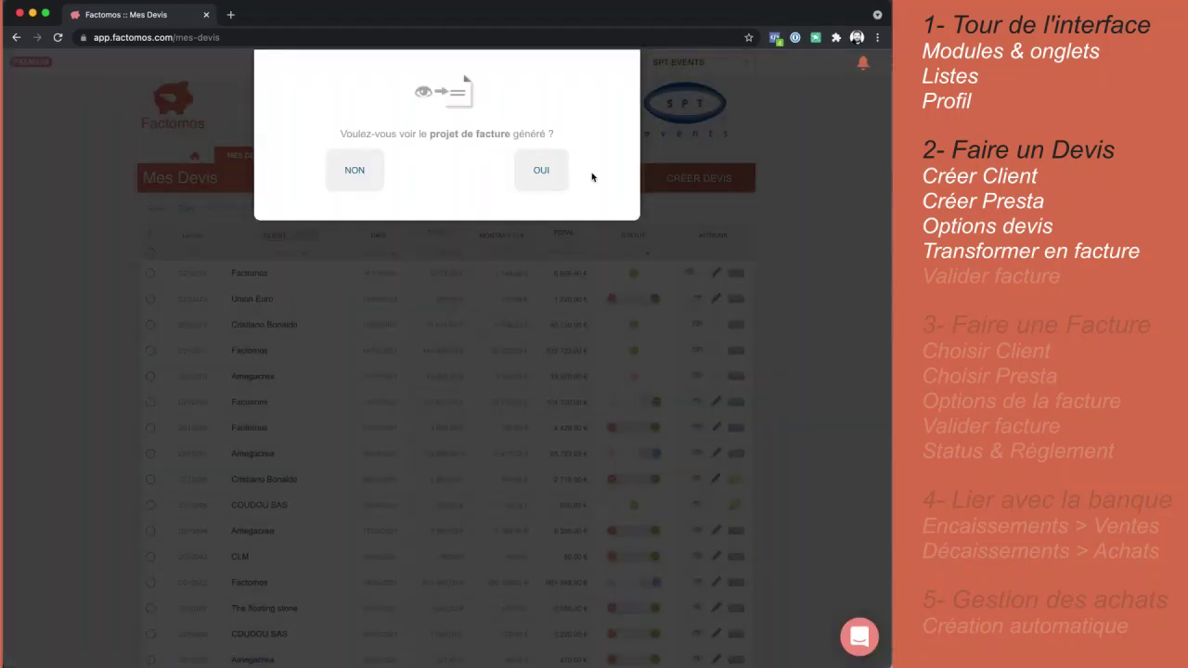
{"action": "left_click", "coordinate": [541, 172]}
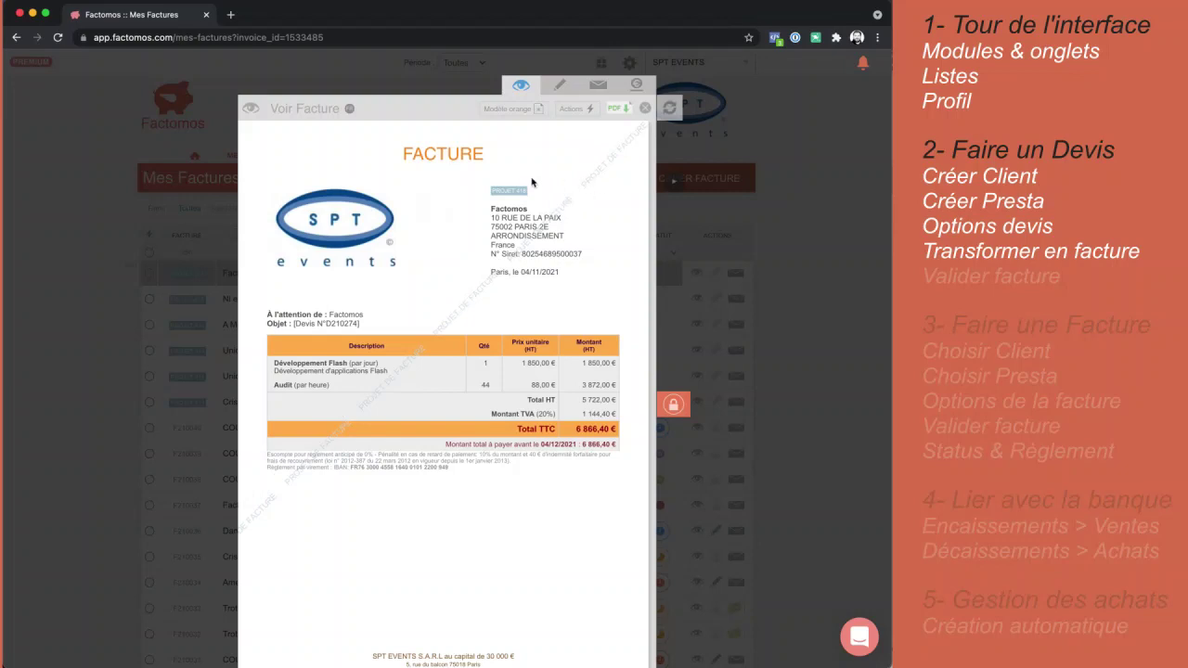
{"action": "left_click_drag", "start_coordinate": [488, 189], "coordinate": [535, 188]}
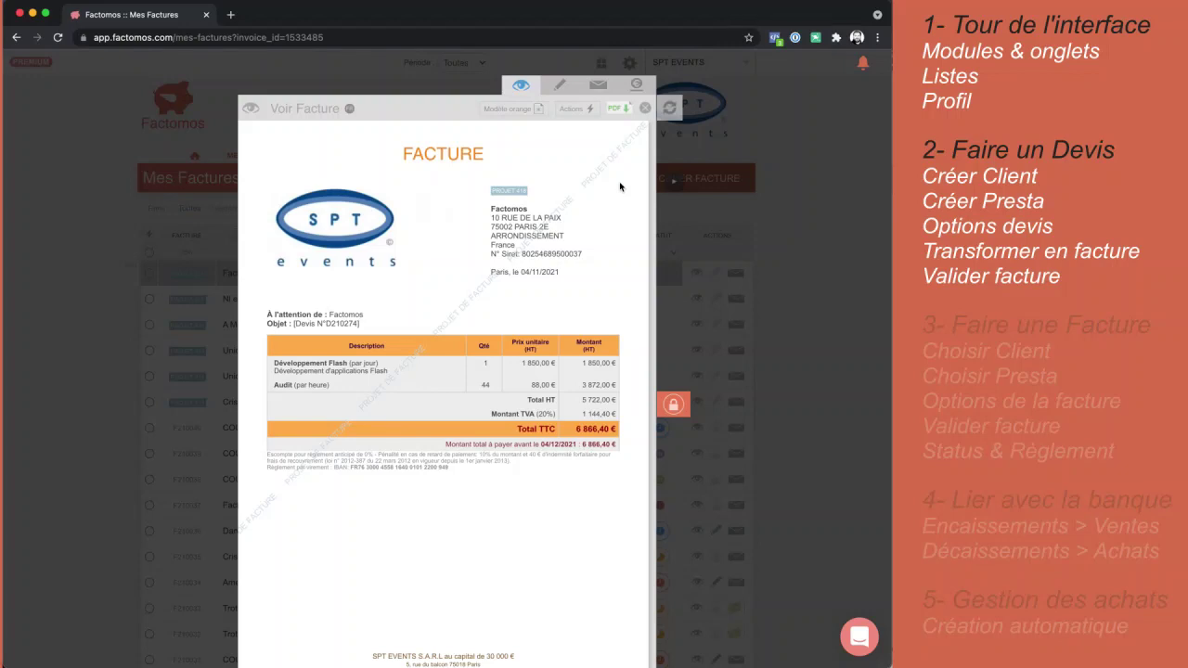
Validate the draft invoice with creation date 04/11/2021, confirm its creation, and return to the invoices list
{"action": "left_click", "coordinate": [678, 407]}
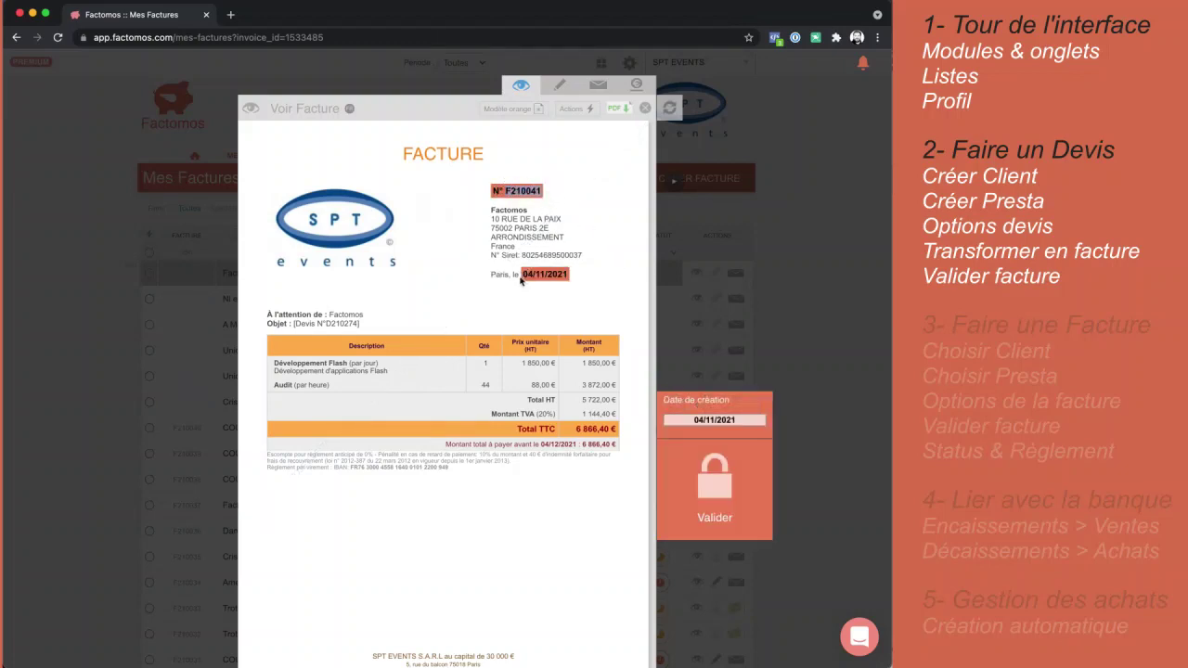
{"action": "left_click", "coordinate": [728, 484]}
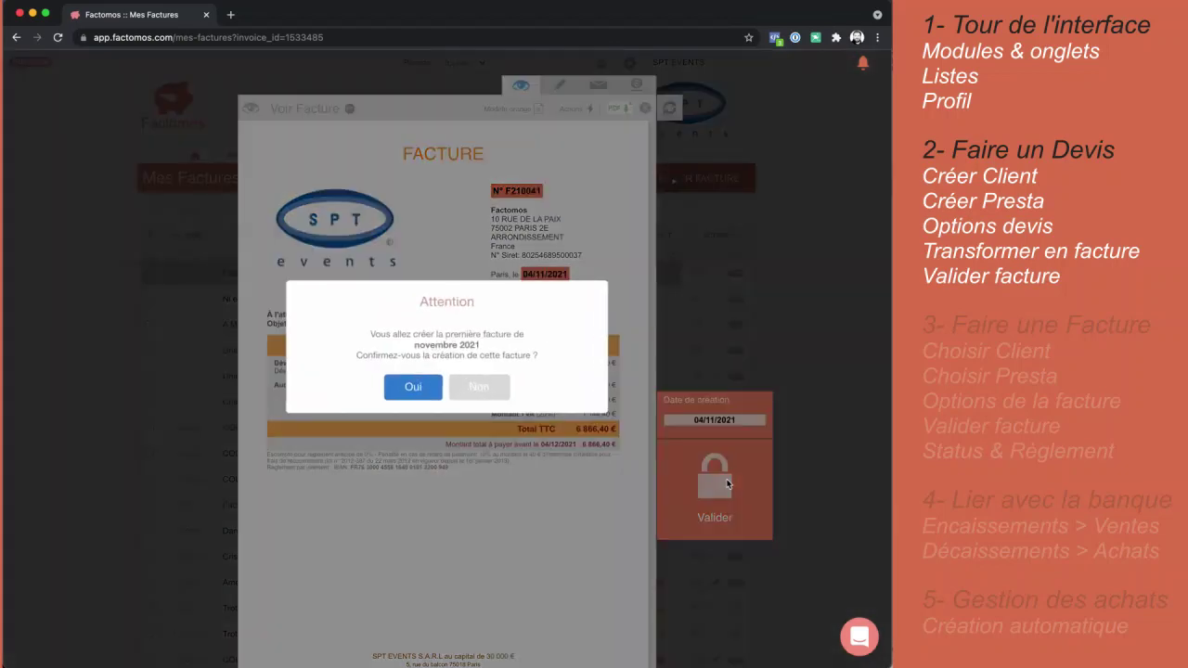
{"action": "left_click", "coordinate": [408, 388]}
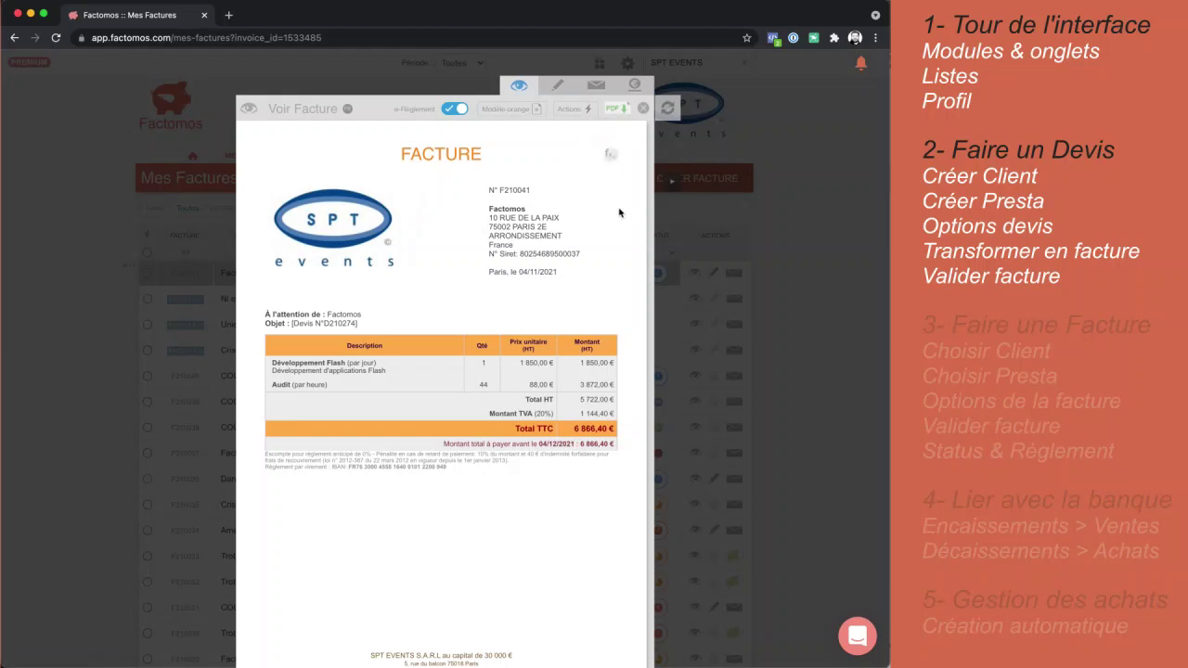
{"action": "left_click", "coordinate": [777, 228]}
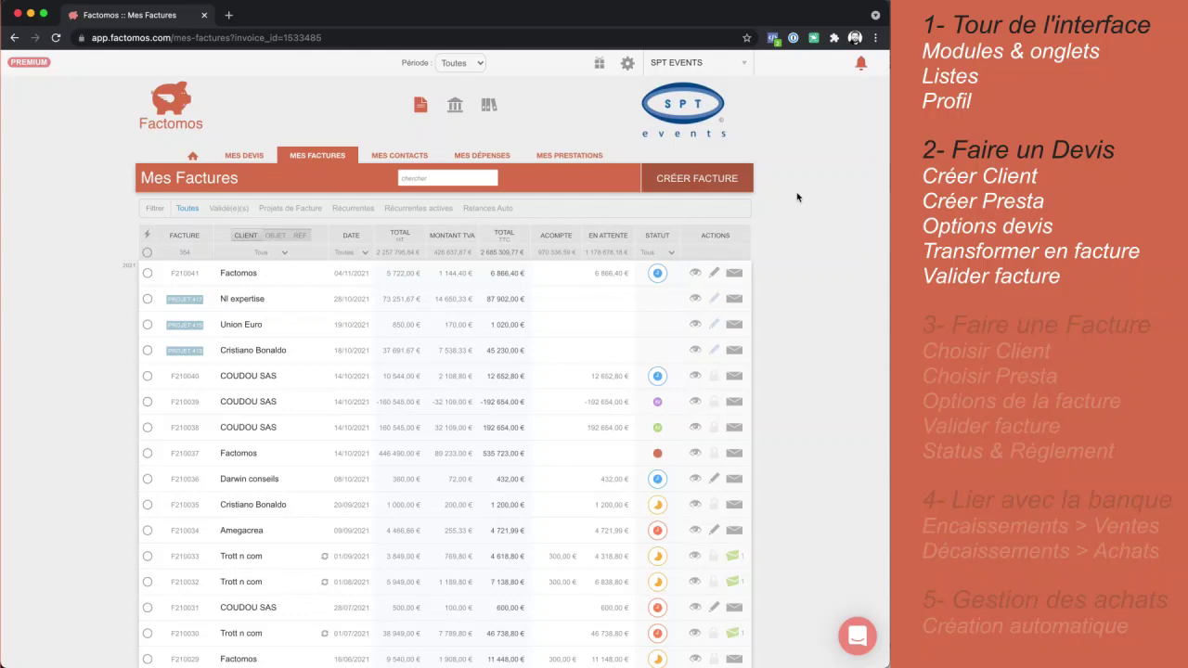
{"action": "left_click", "coordinate": [846, 240]}
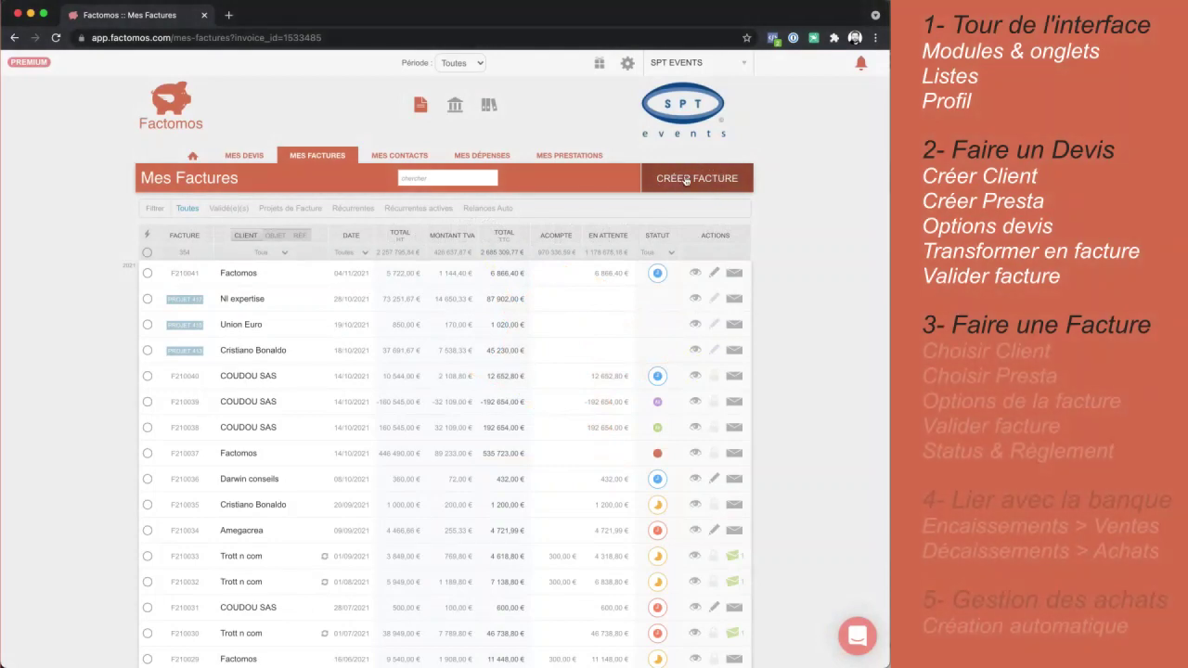
Start a new invoice for the existing client listed just after COUDOU SAS, leaving the subject and purchase order empty
{"action": "left_click", "coordinate": [685, 180]}
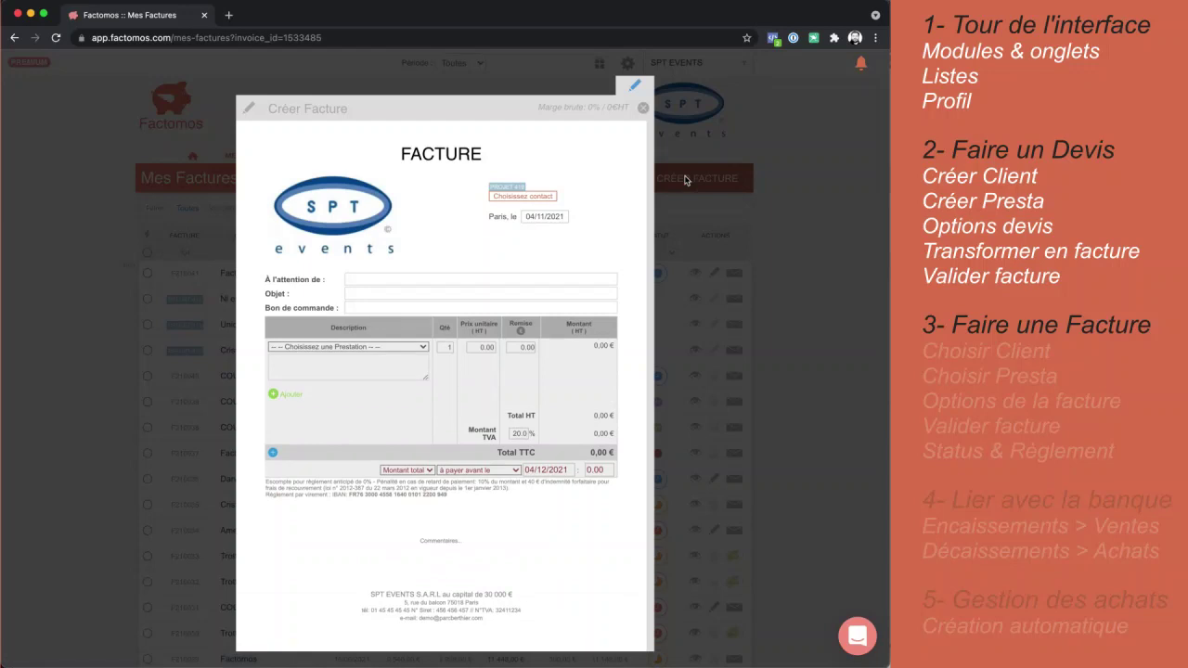
{"action": "left_click", "coordinate": [532, 199]}
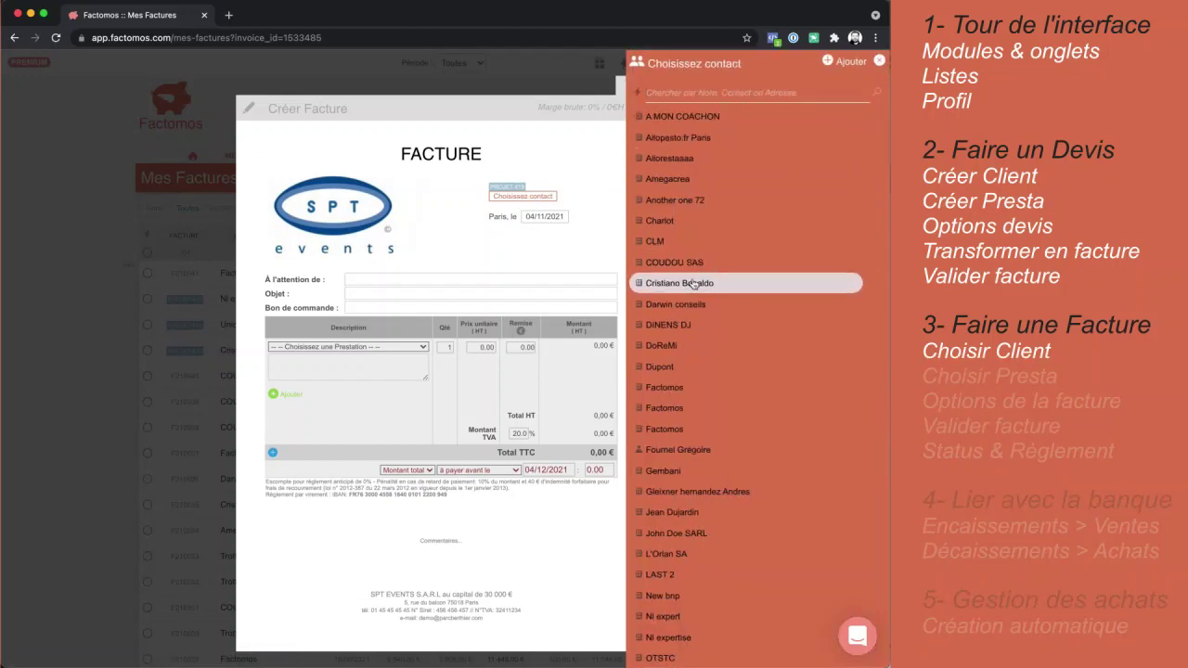
{"action": "left_click", "coordinate": [693, 284]}
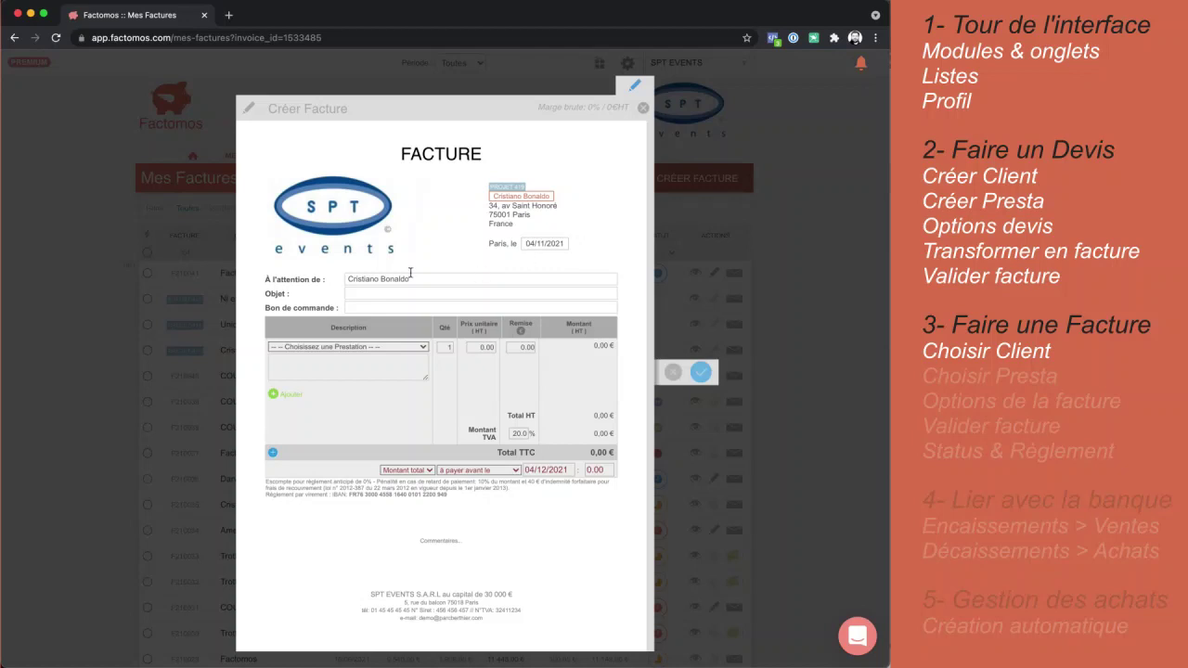
{"action": "scroll", "coordinate": [409, 272], "scroll_direction": "down", "scroll_amount": 1}
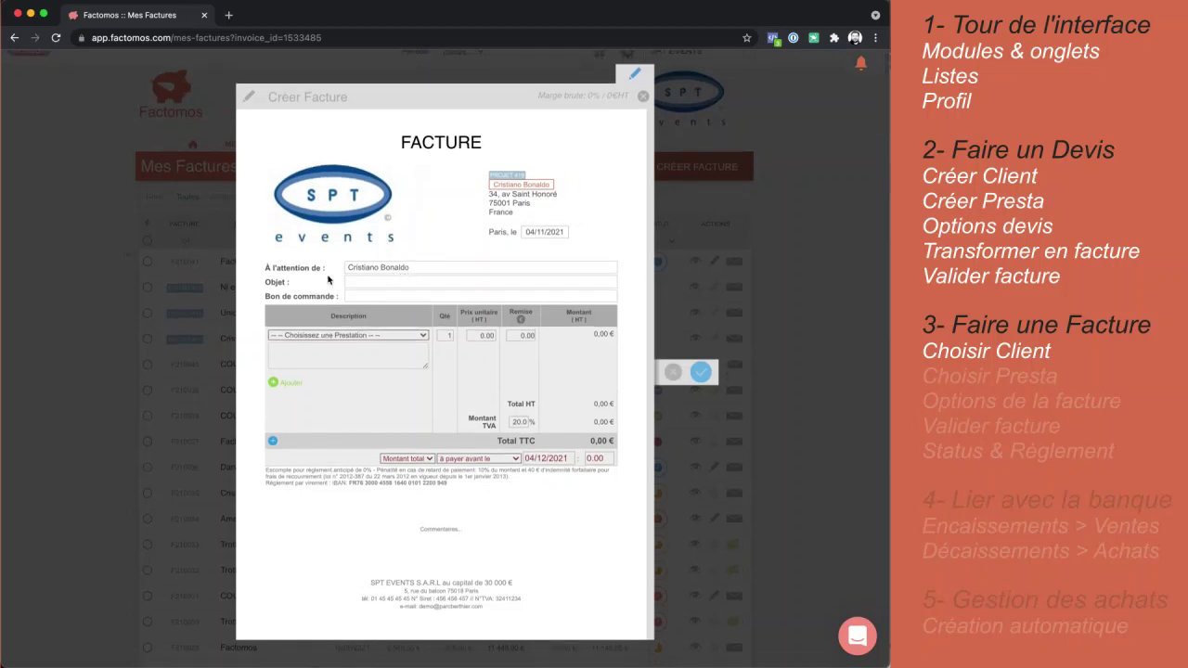
{"action": "left_click", "coordinate": [362, 282]}
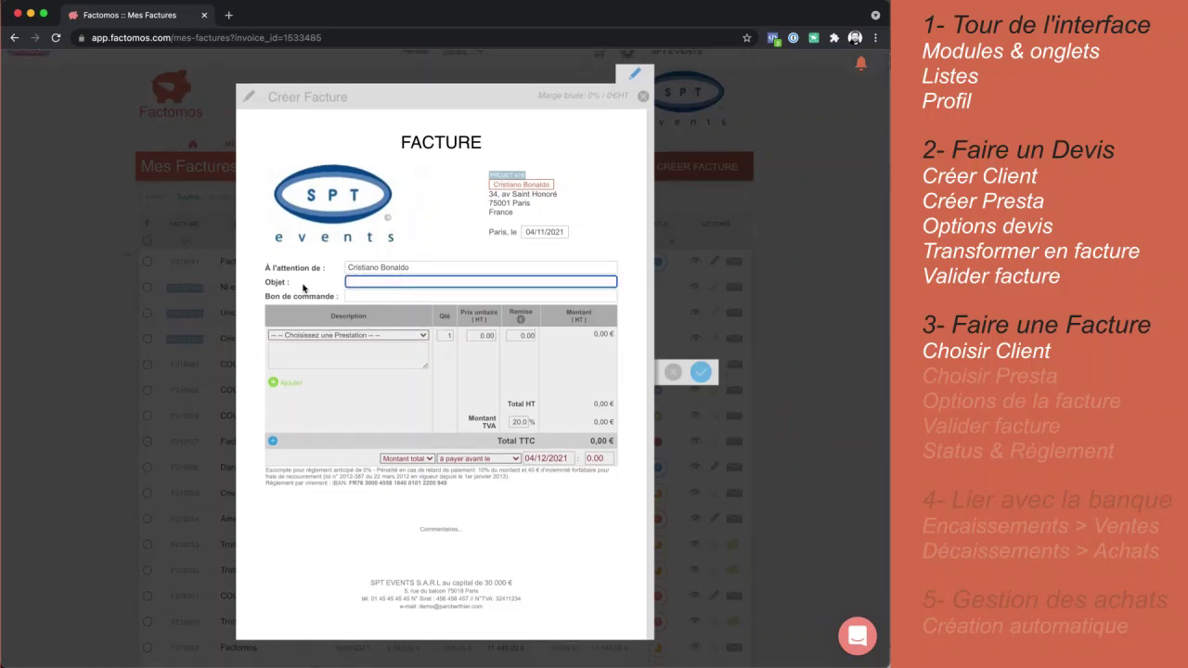
{"action": "left_click", "coordinate": [350, 296]}
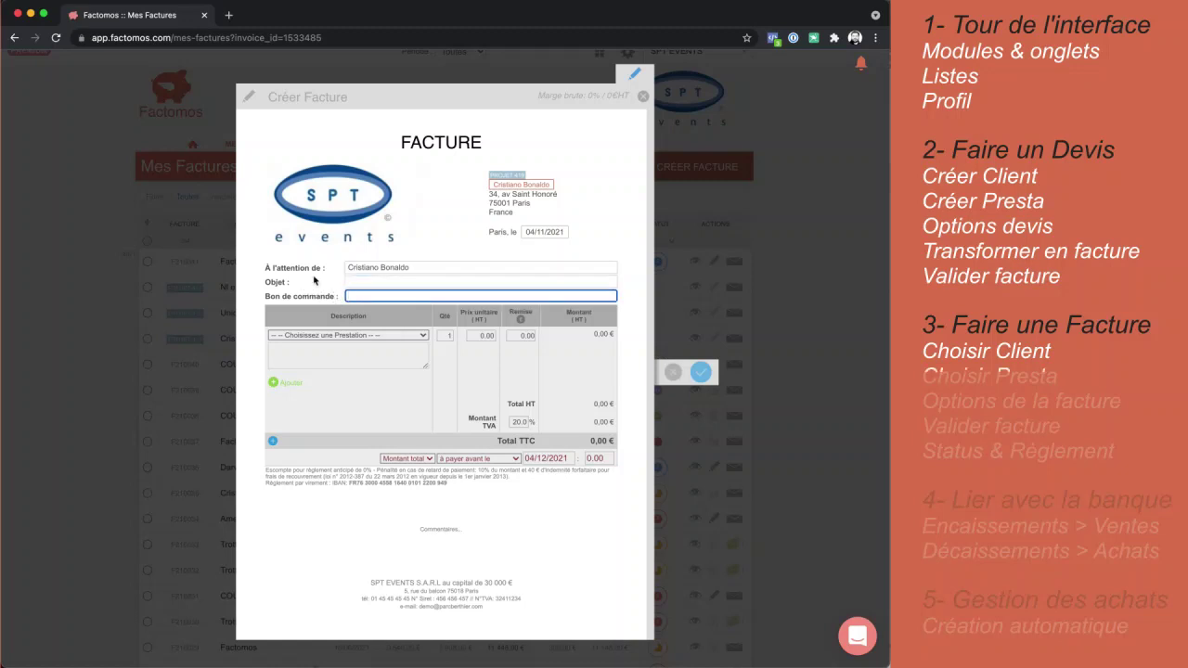
Add the service Audit(par heure) to the invoice with a quantity of 32
{"action": "left_click", "coordinate": [344, 336]}
{"action": "left_click", "coordinate": [358, 337]}
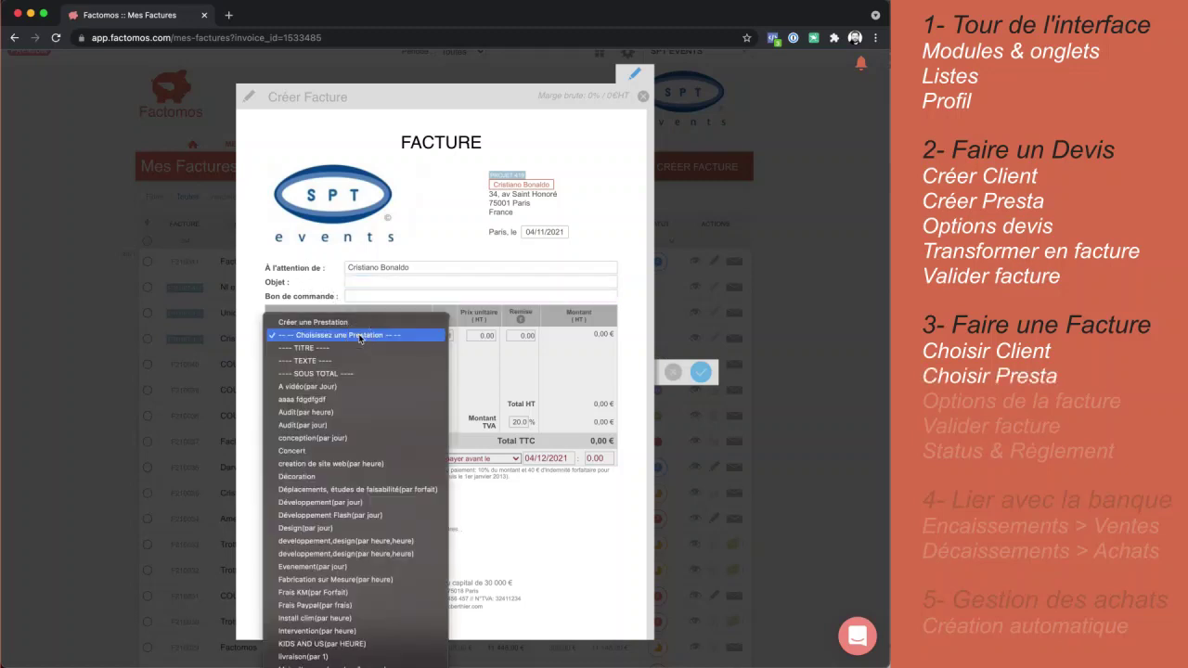
{"action": "left_click", "coordinate": [349, 413]}
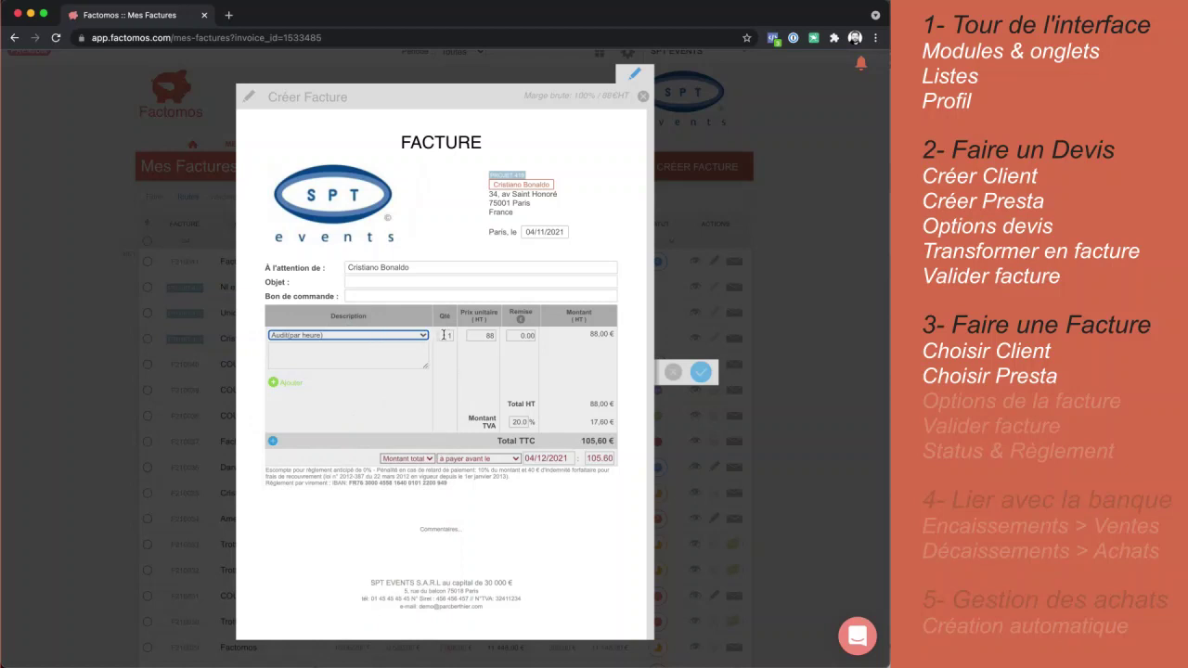
{"action": "left_click", "coordinate": [444, 335]}
{"action": "type", "text": "32"}
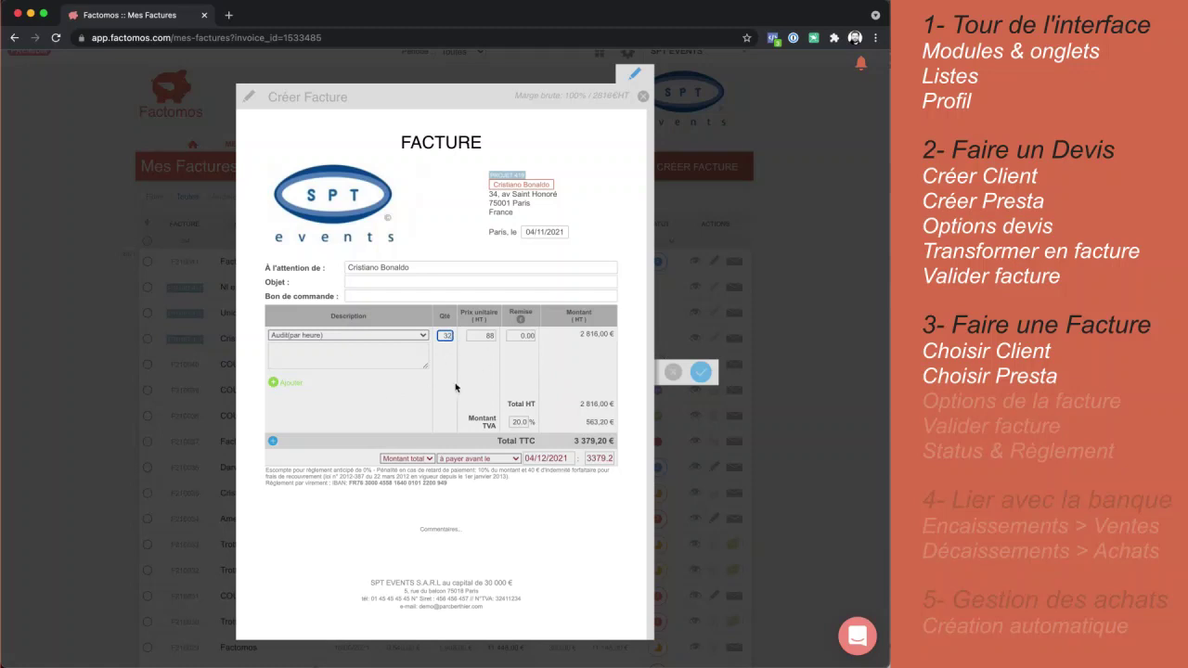
Add a second line for creation de site web (par heure) and move it above the audit line
{"action": "left_click", "coordinate": [290, 383]}
{"action": "left_click", "coordinate": [291, 384]}
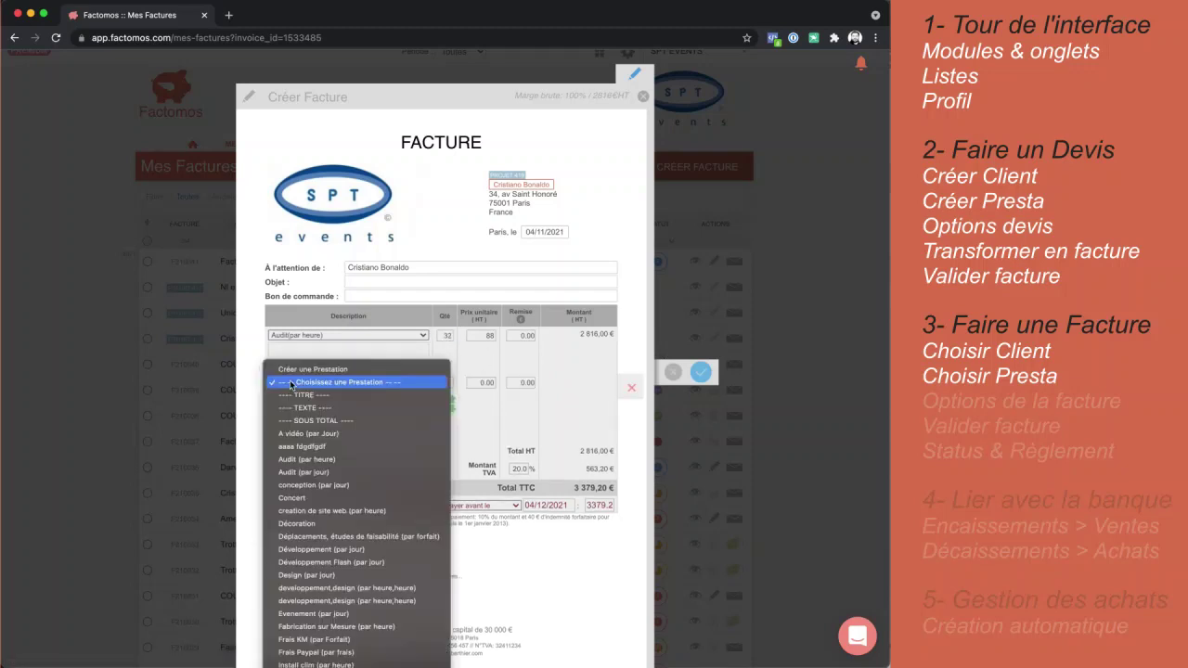
{"action": "left_click", "coordinate": [344, 511]}
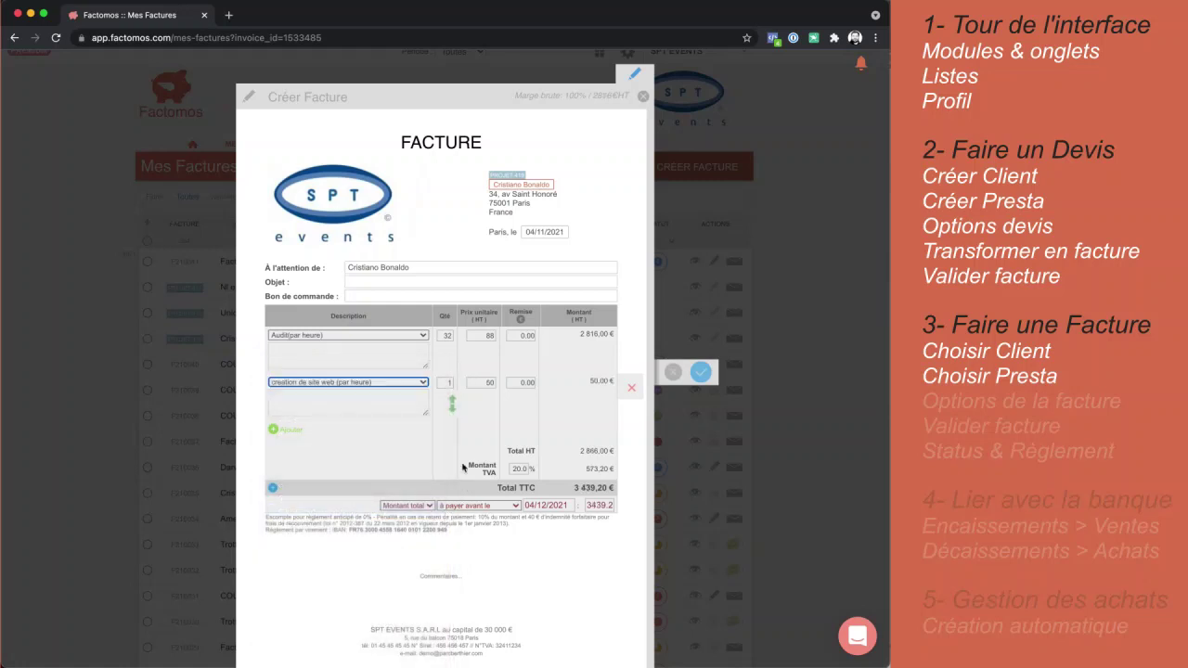
{"action": "left_click_drag", "start_coordinate": [453, 405], "coordinate": [452, 341]}
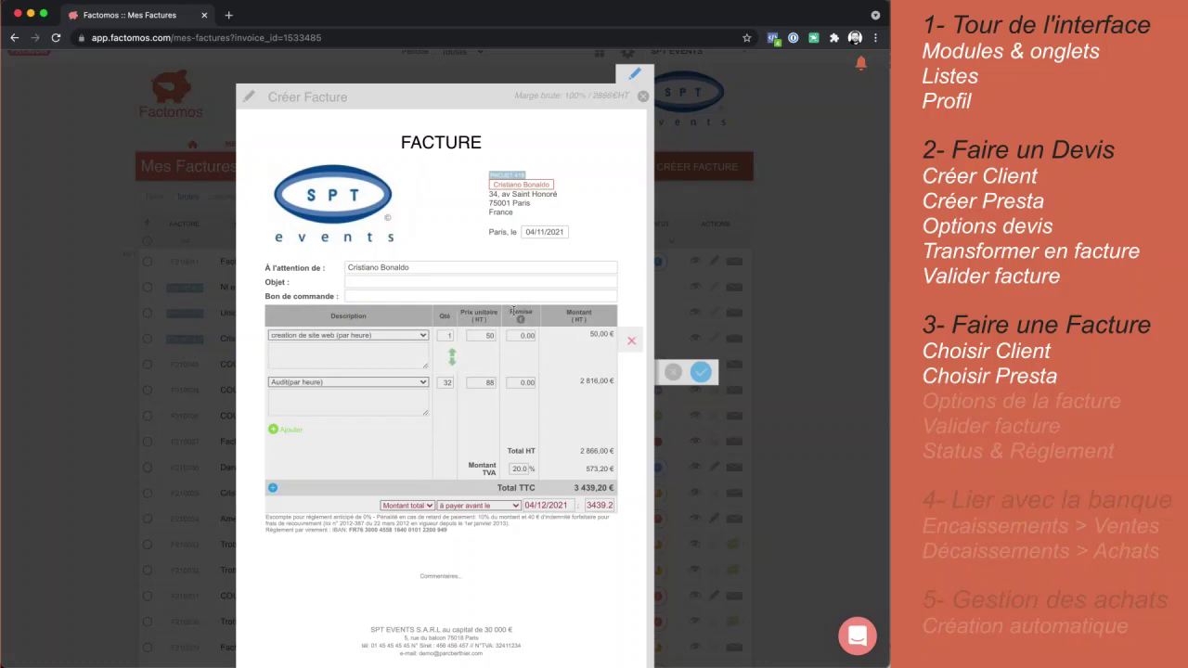
Enter a 10 € discount on the website creation line, and switch the discount unit to percent
{"action": "scroll", "coordinate": [508, 320], "scroll_direction": "up", "scroll_amount": 5}
{"action": "scroll", "coordinate": [501, 320], "scroll_direction": "down", "scroll_amount": 1}
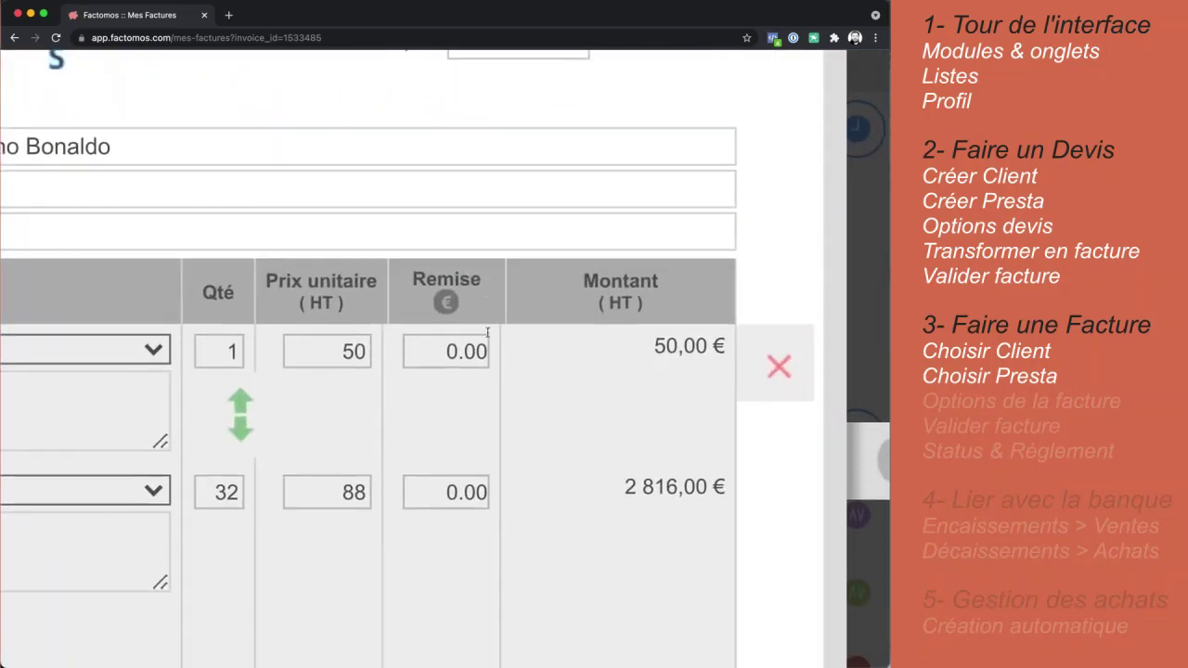
{"action": "left_click_drag", "start_coordinate": [456, 352], "coordinate": [427, 353]}
{"action": "scroll", "coordinate": [427, 354], "scroll_direction": "left", "scroll_amount": 1}
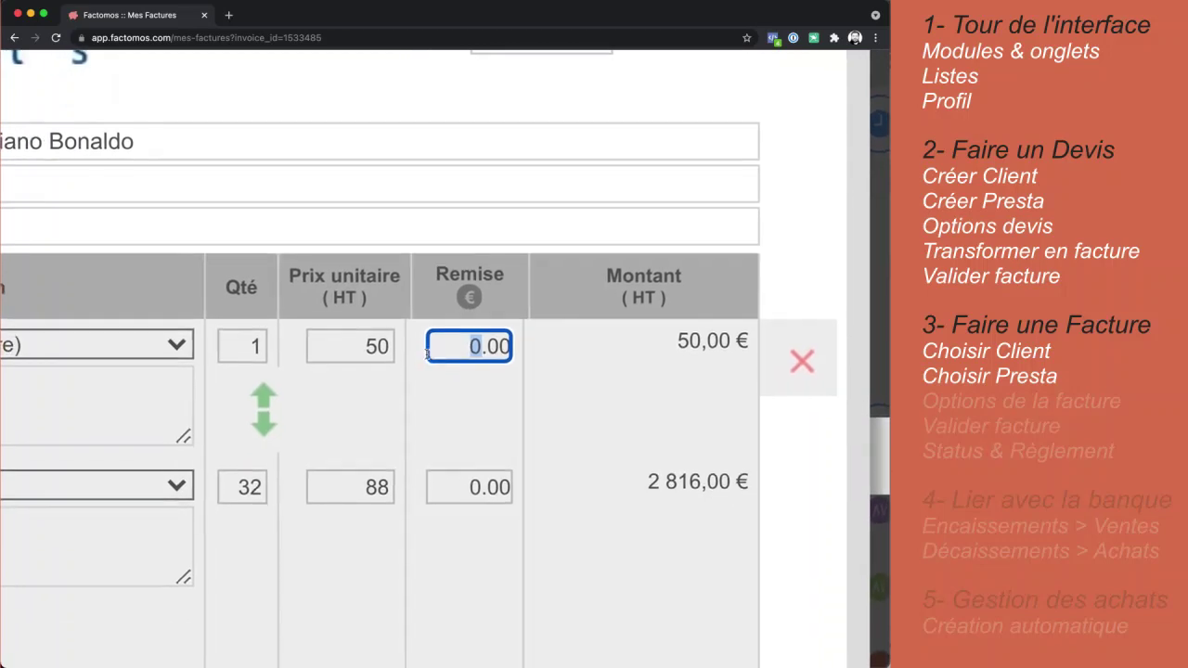
{"action": "type", "text": "10"}
{"action": "left_click", "coordinate": [502, 298]}
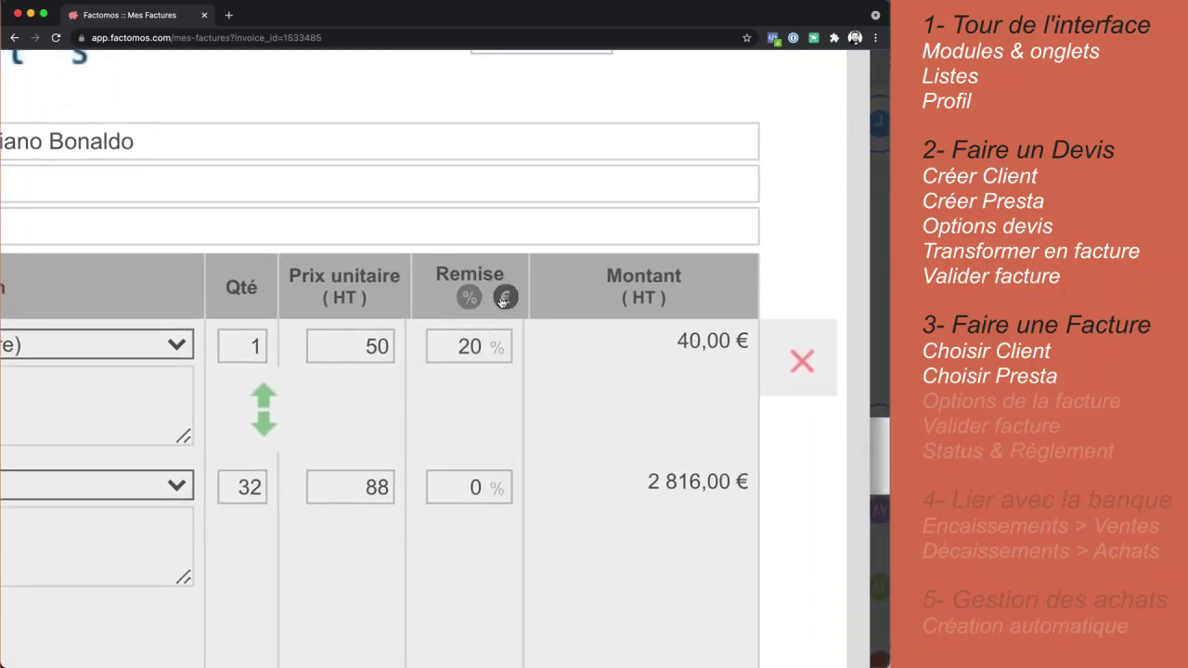
Try a 10% discount on the website creation line, and set it back to 0%
{"action": "left_click", "coordinate": [441, 349]}
{"action": "type", "text": "1"}
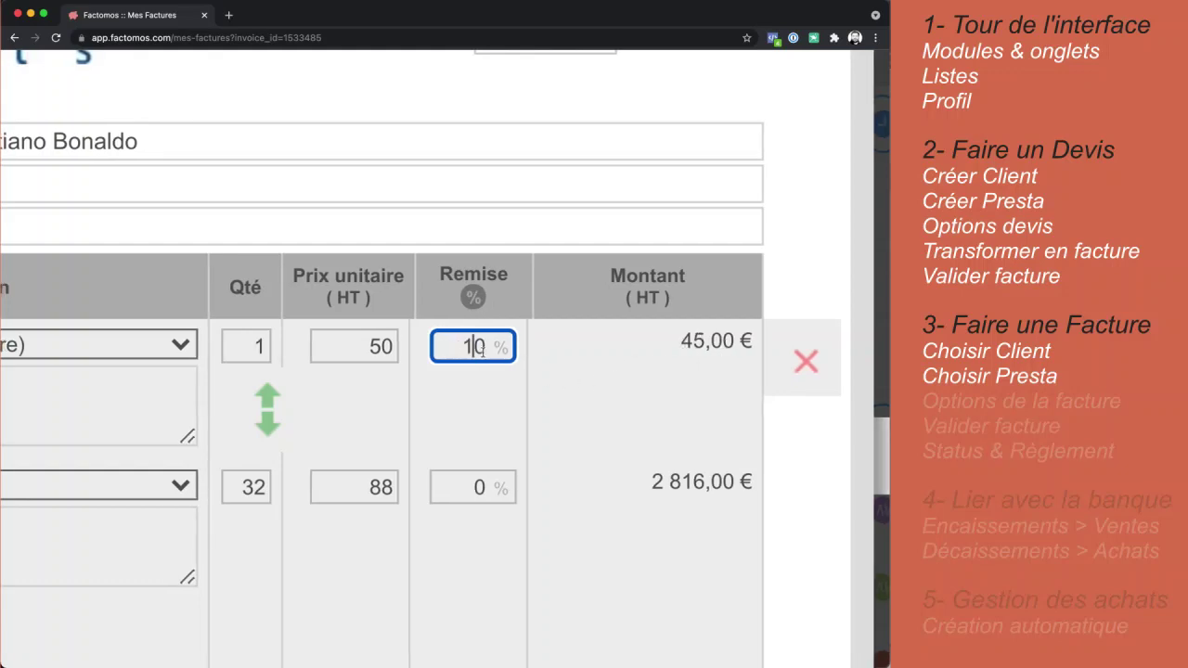
{"action": "left_click_drag", "start_coordinate": [452, 346], "coordinate": [496, 346]}
{"action": "type", "text": "0"}
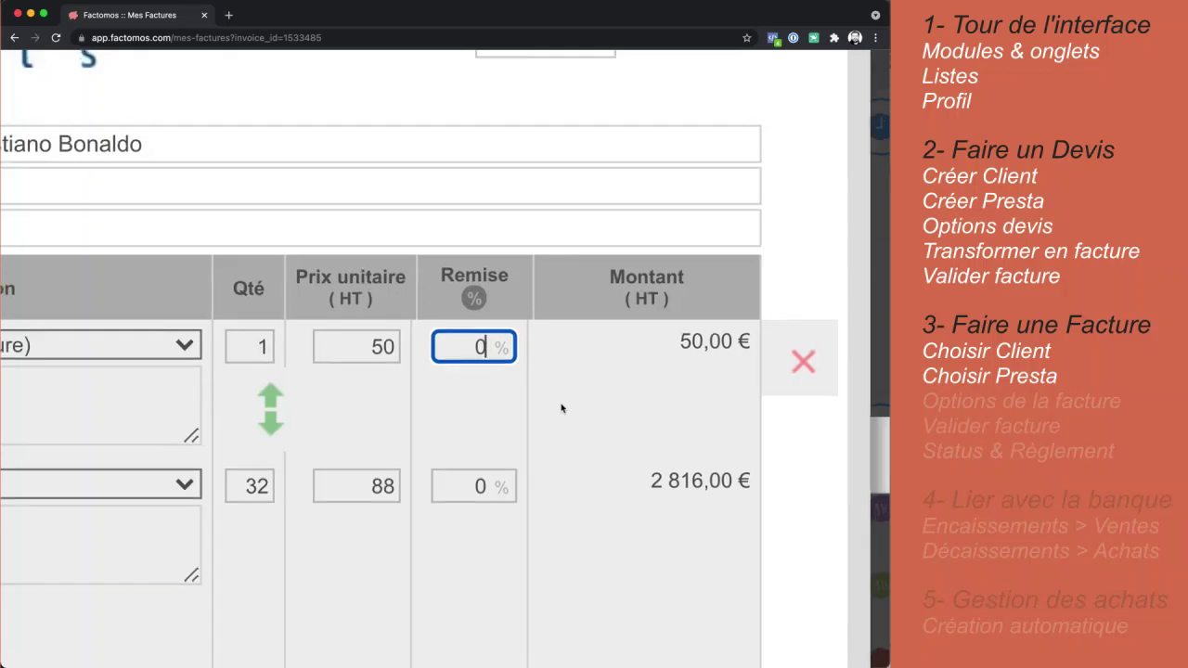
Change the payment terms from the full amount to a 50% deposit (Acompte de) with the status payé le
{"action": "scroll", "coordinate": [560, 405], "scroll_direction": "down", "scroll_amount": 5}
{"action": "left_click", "coordinate": [632, 523]}
{"action": "scroll", "coordinate": [632, 523], "scroll_direction": "down", "scroll_amount": 3}
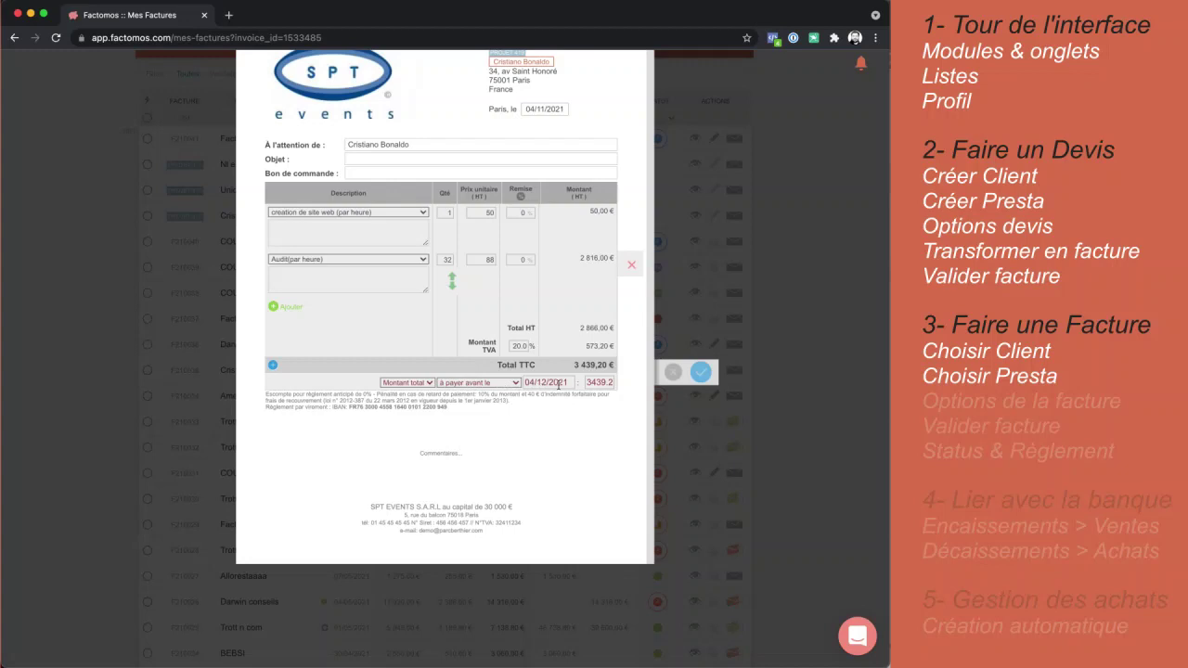
{"action": "left_click", "coordinate": [421, 388]}
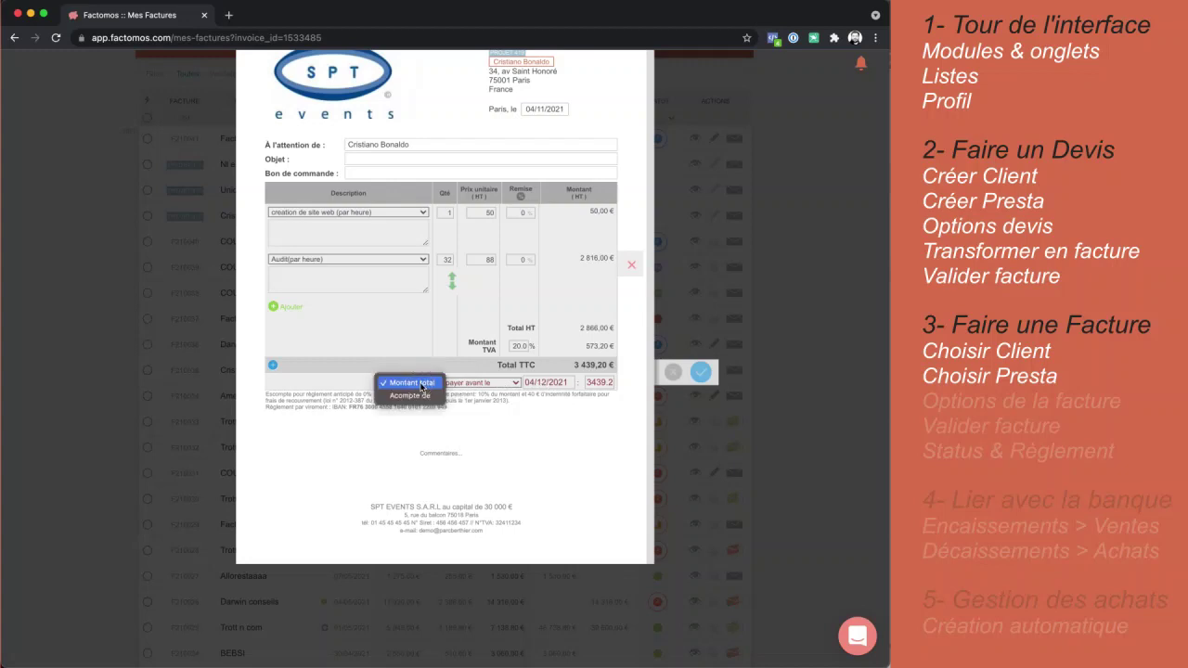
{"action": "left_click", "coordinate": [425, 402]}
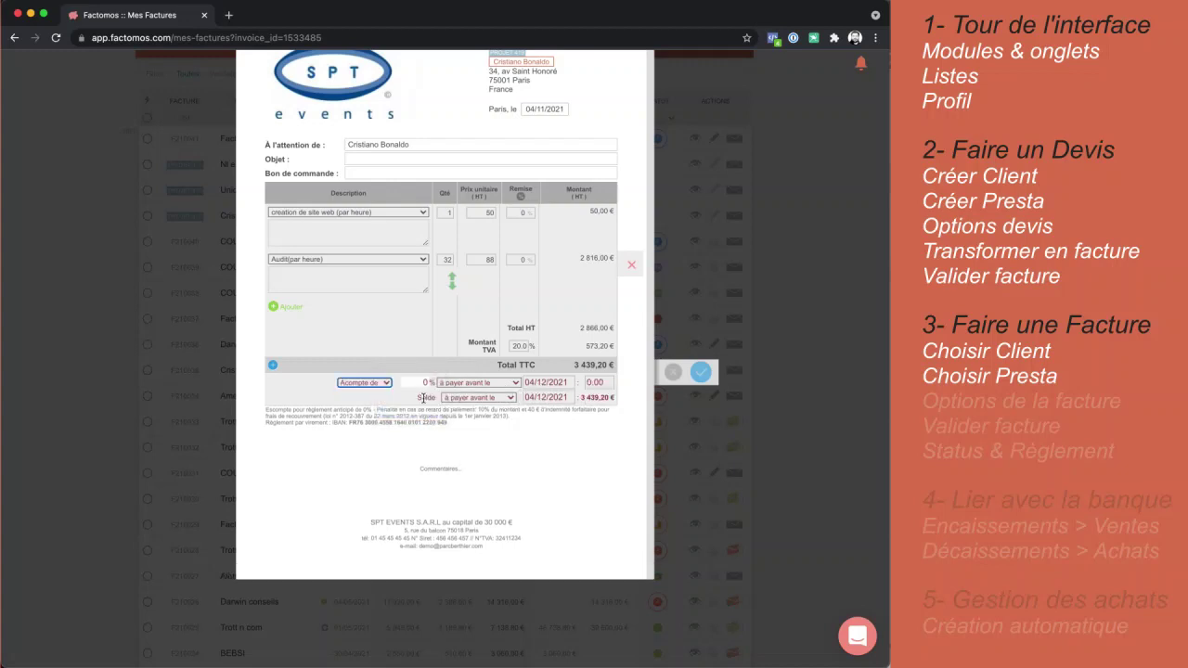
{"action": "left_click", "coordinate": [414, 382]}
{"action": "type", "text": "50"}
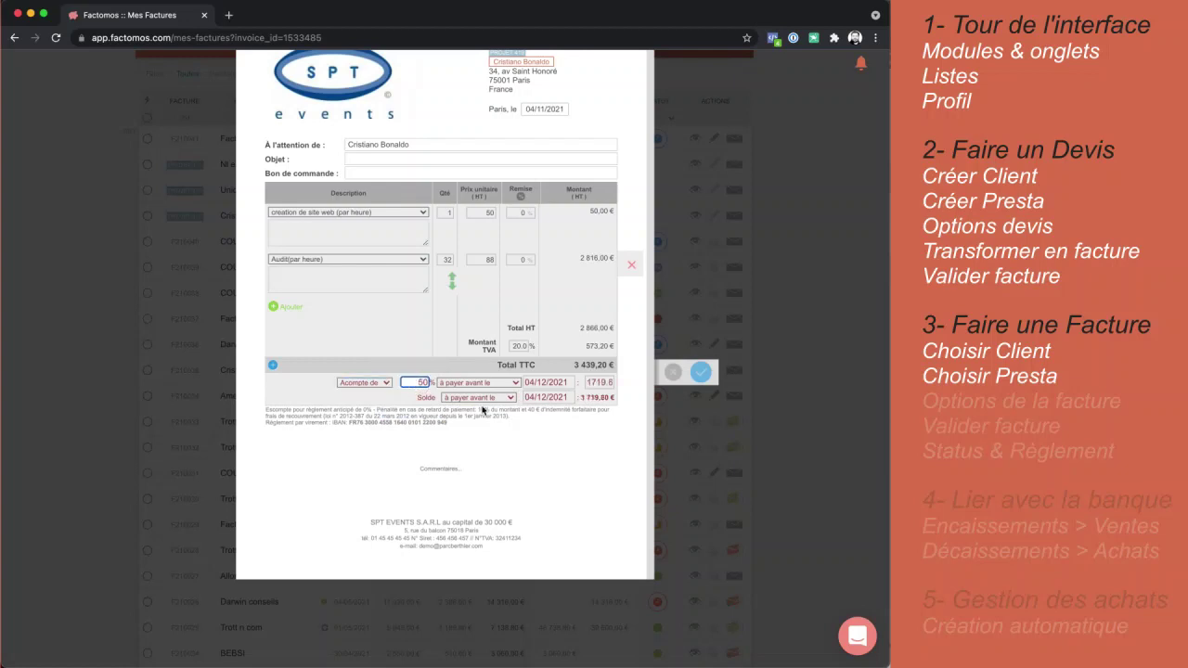
{"action": "left_click", "coordinate": [502, 384]}
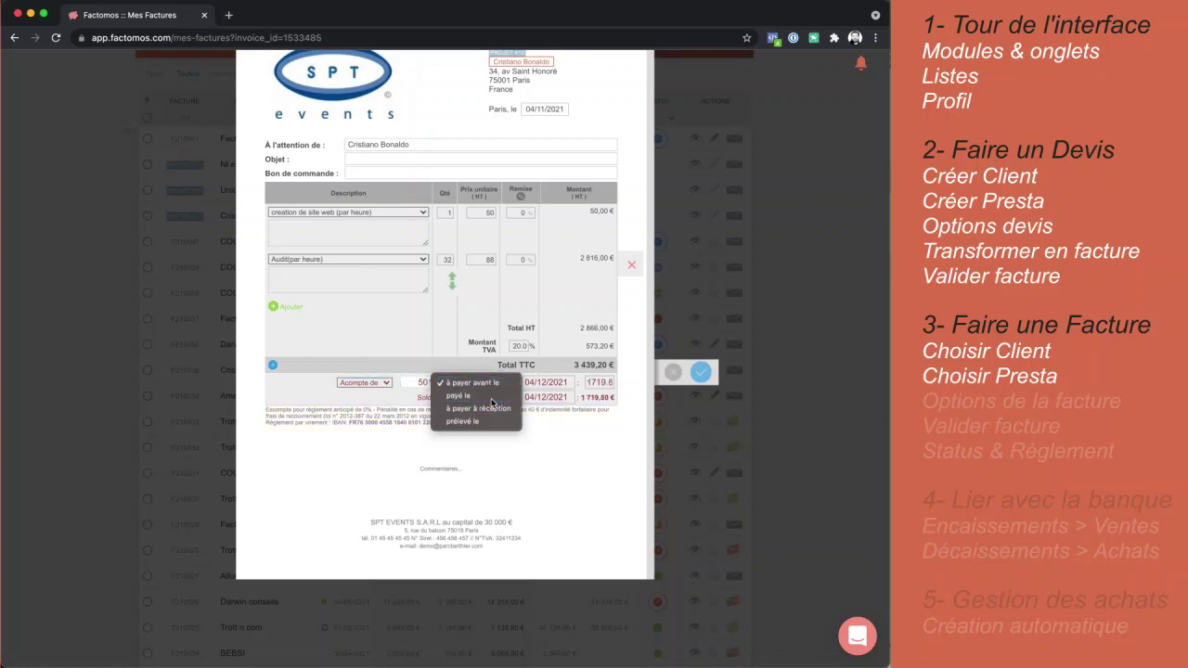
{"action": "left_click", "coordinate": [459, 395]}
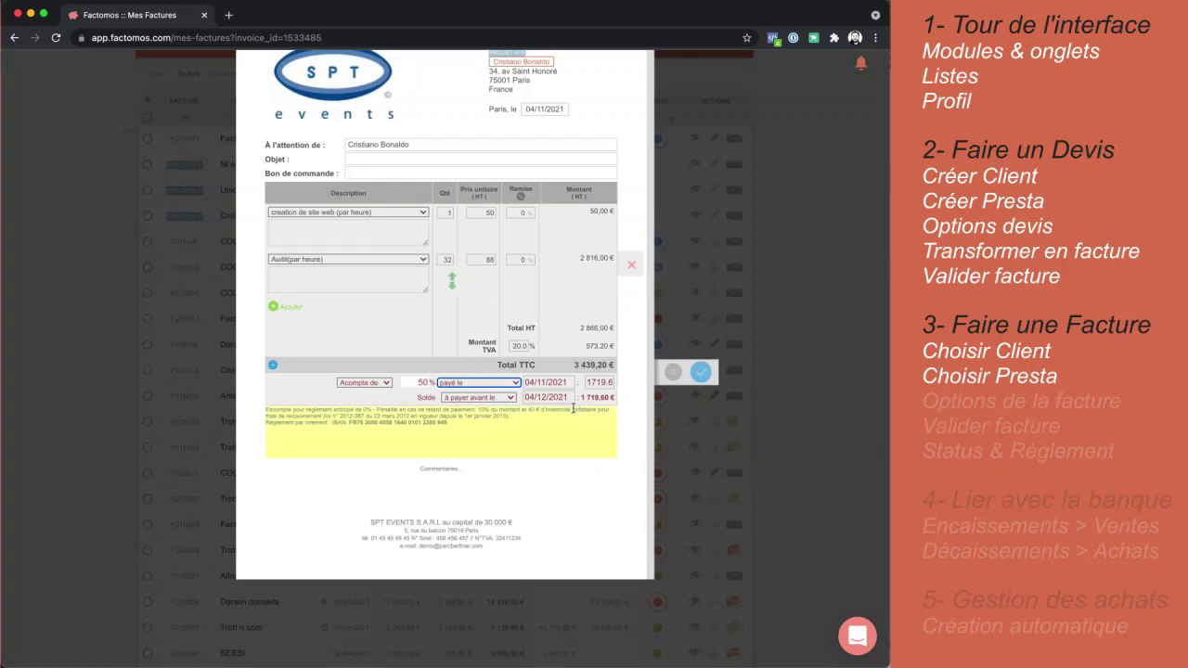
Save the invoice with its 50% deposit payment terms
{"action": "scroll", "coordinate": [641, 420], "scroll_direction": "up", "scroll_amount": 1}
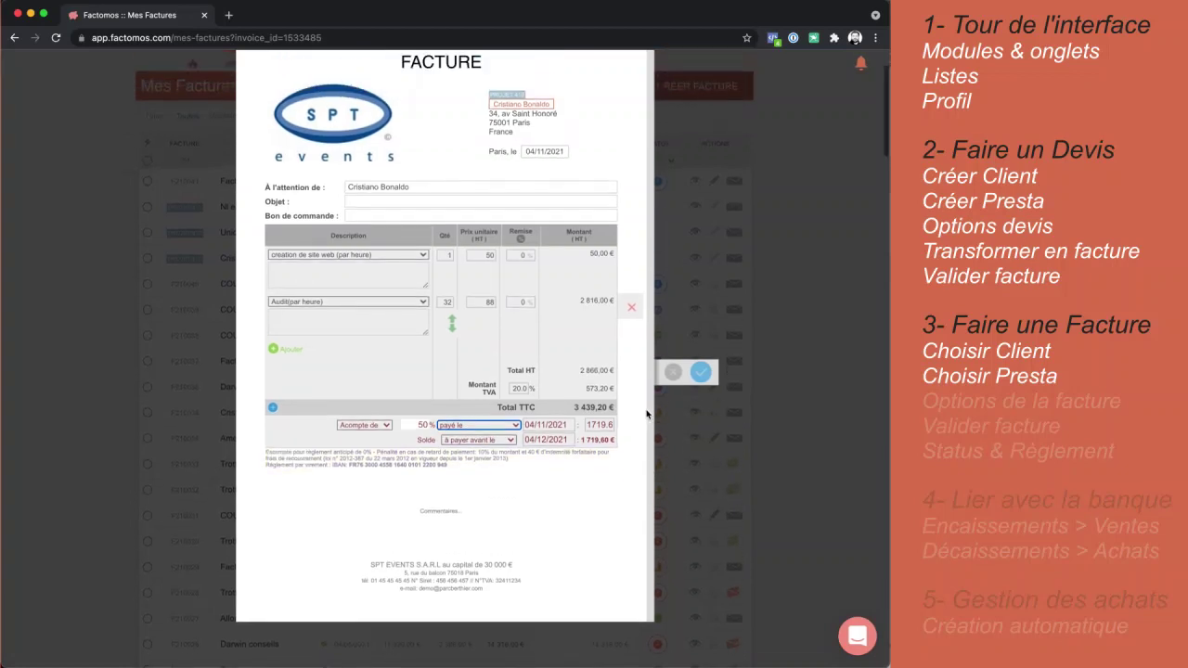
{"action": "left_click", "coordinate": [703, 374]}
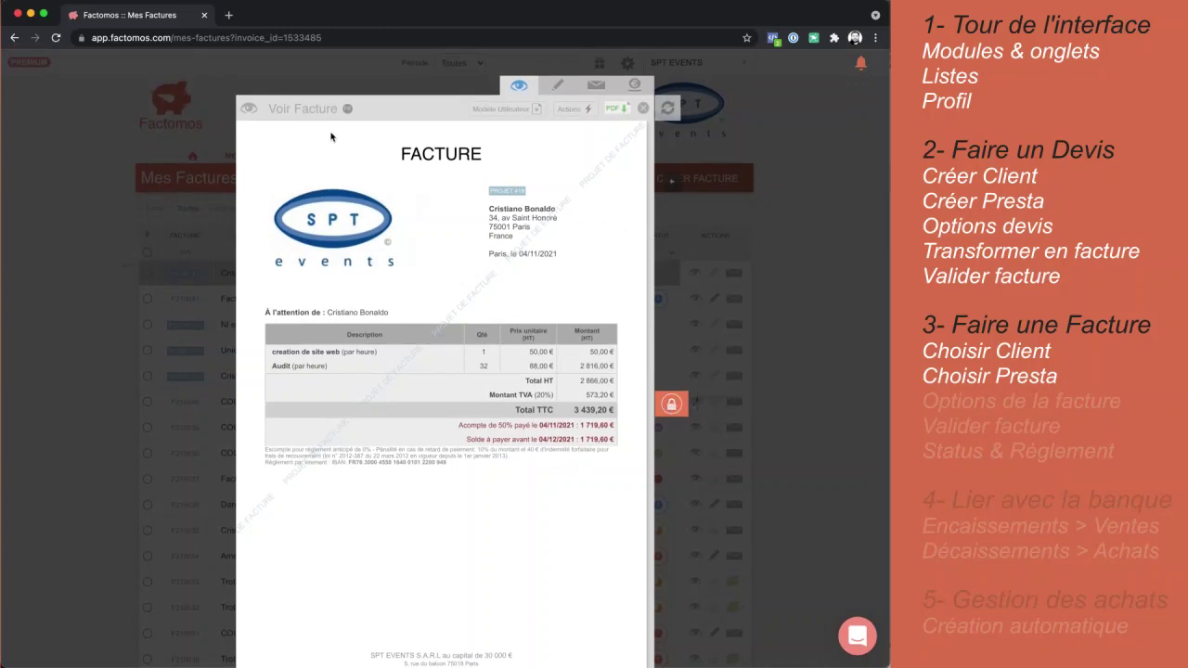
Examine the draft invoice's language choices, user template, available actions and PDF option
{"action": "scroll", "coordinate": [331, 137], "scroll_direction": "up", "scroll_amount": 5}
{"action": "scroll", "coordinate": [332, 136], "scroll_direction": "up", "scroll_amount": 2}
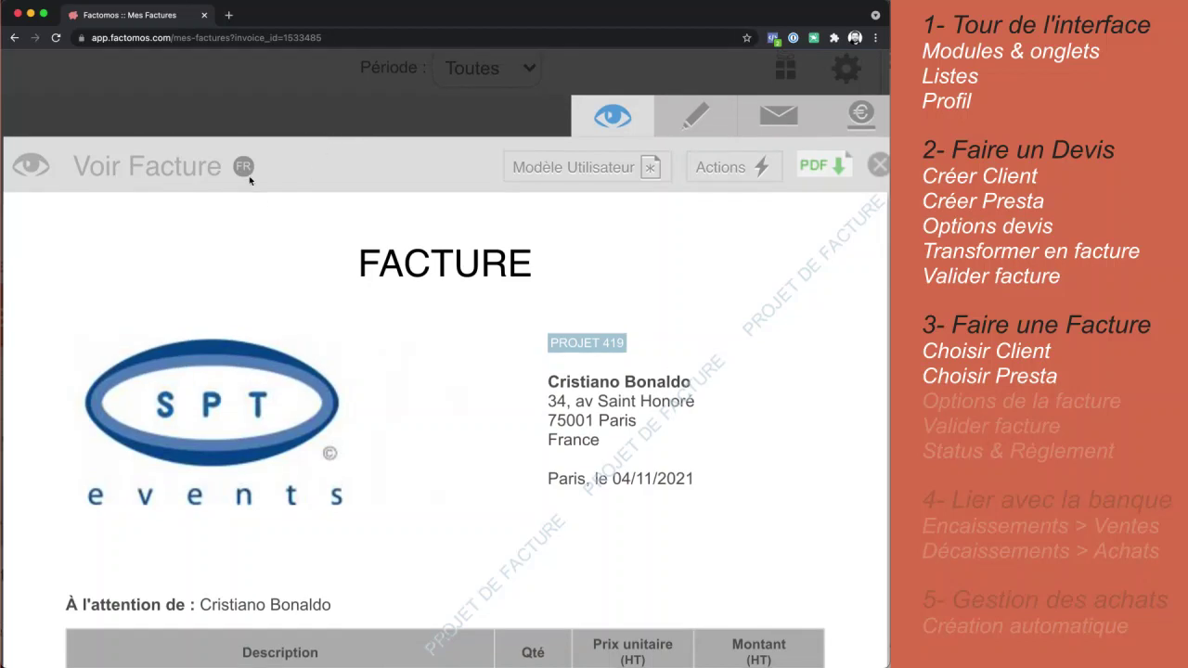
{"action": "mouse_move", "coordinate": [243, 167]}
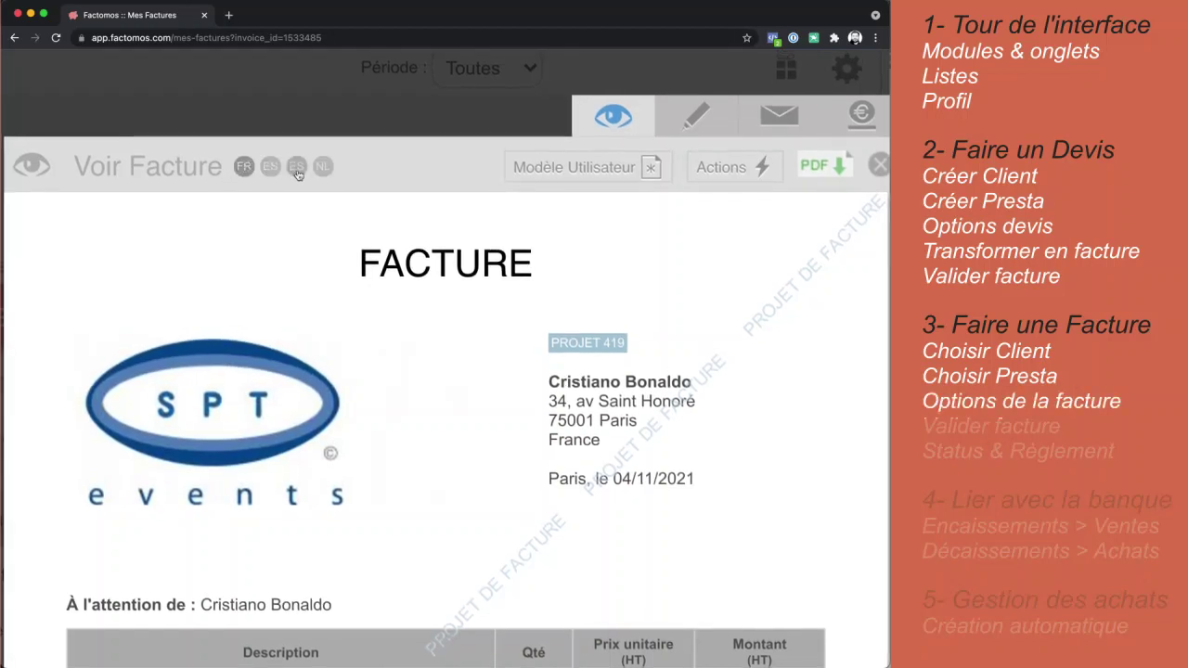
{"action": "scroll", "coordinate": [475, 211], "scroll_direction": "right", "scroll_amount": 3}
{"action": "left_click", "coordinate": [474, 169]}
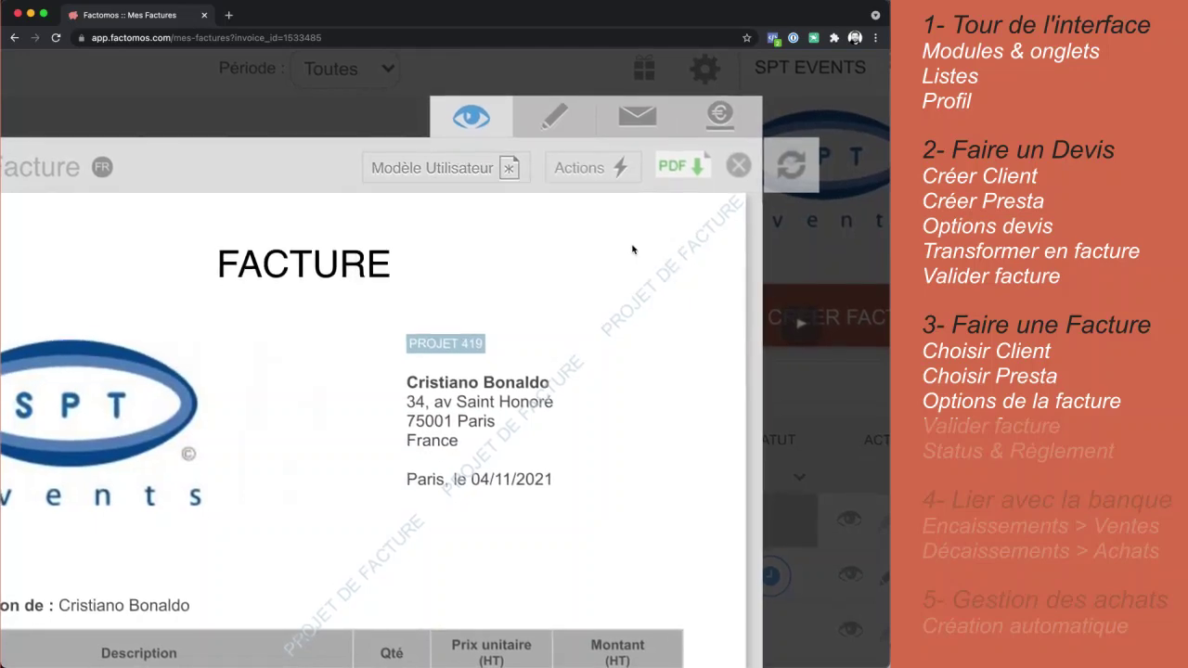
{"action": "scroll", "coordinate": [620, 246], "scroll_direction": "down", "scroll_amount": 5}
{"action": "left_click", "coordinate": [575, 117]}
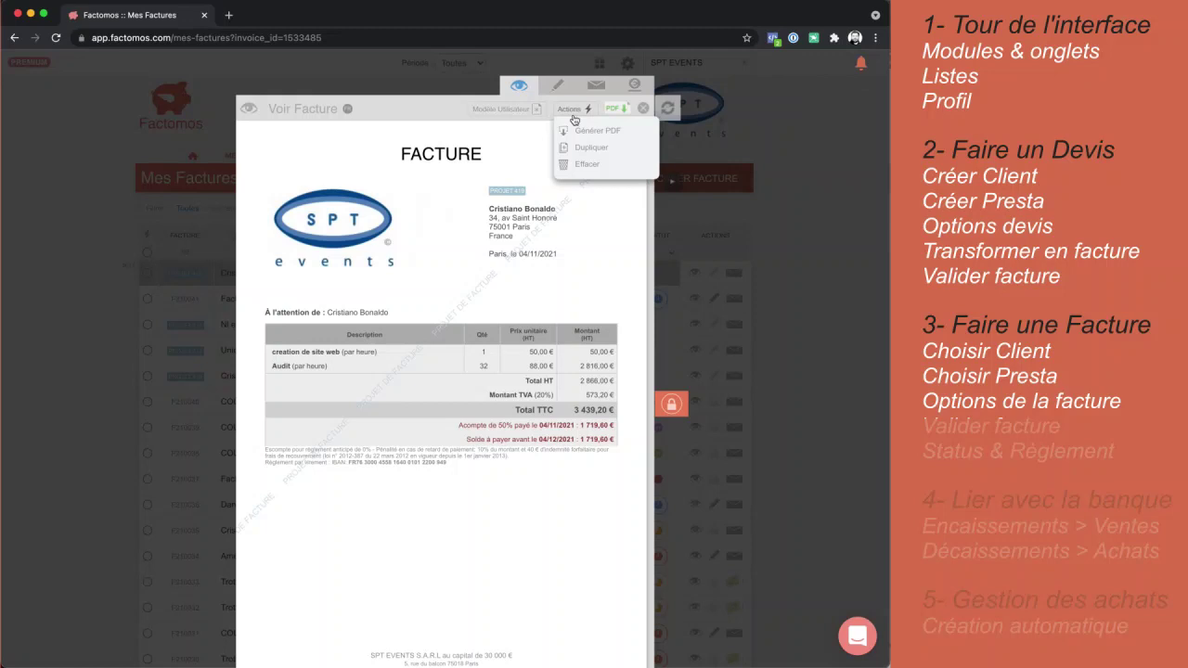
{"action": "left_click", "coordinate": [574, 113]}
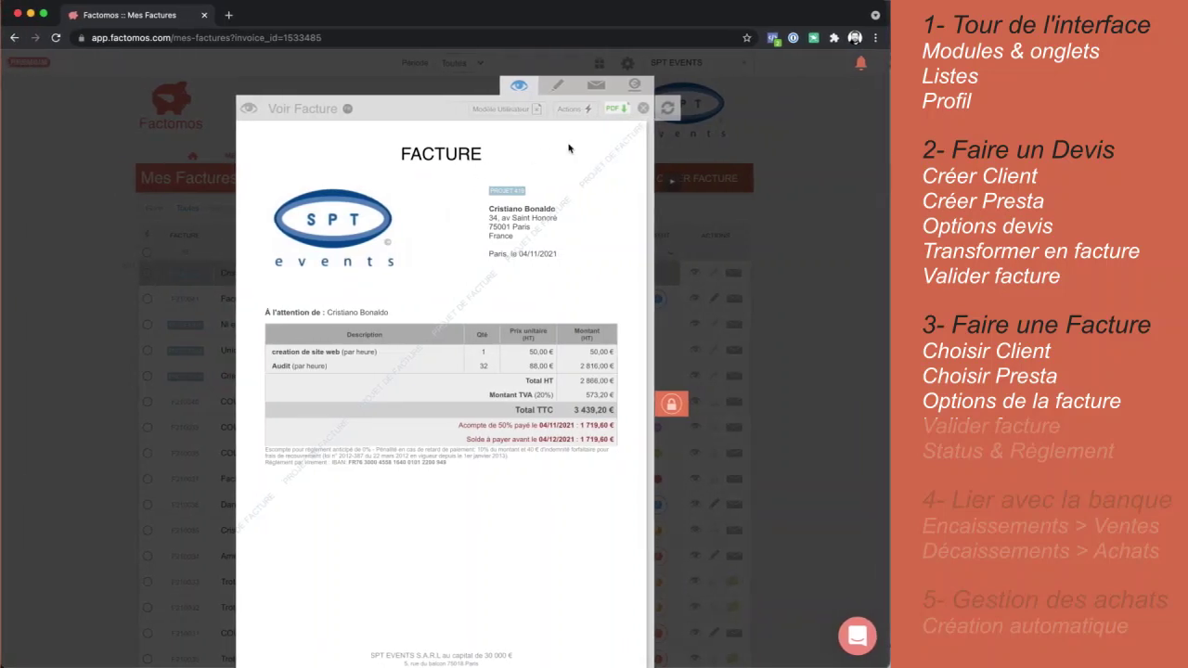
{"action": "left_click", "coordinate": [617, 109]}
Validate the draft invoice with the creation date 04/11/2021, and check its invoice number and Factur-X marker
{"action": "left_click", "coordinate": [674, 406]}
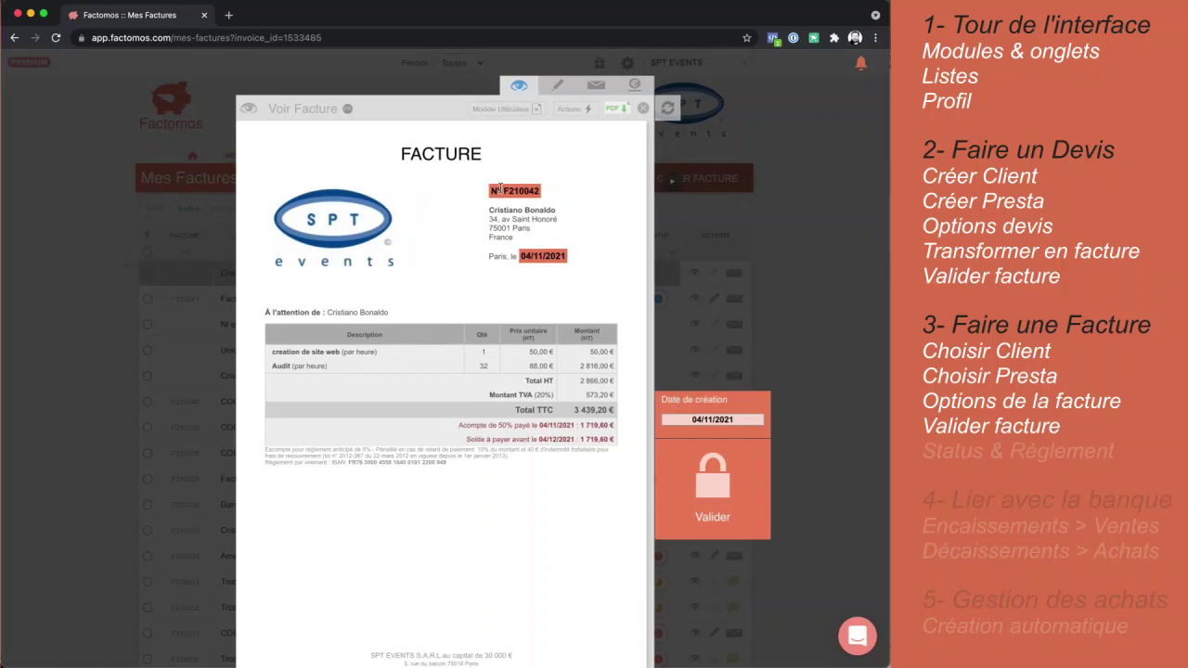
{"action": "left_click", "coordinate": [713, 484]}
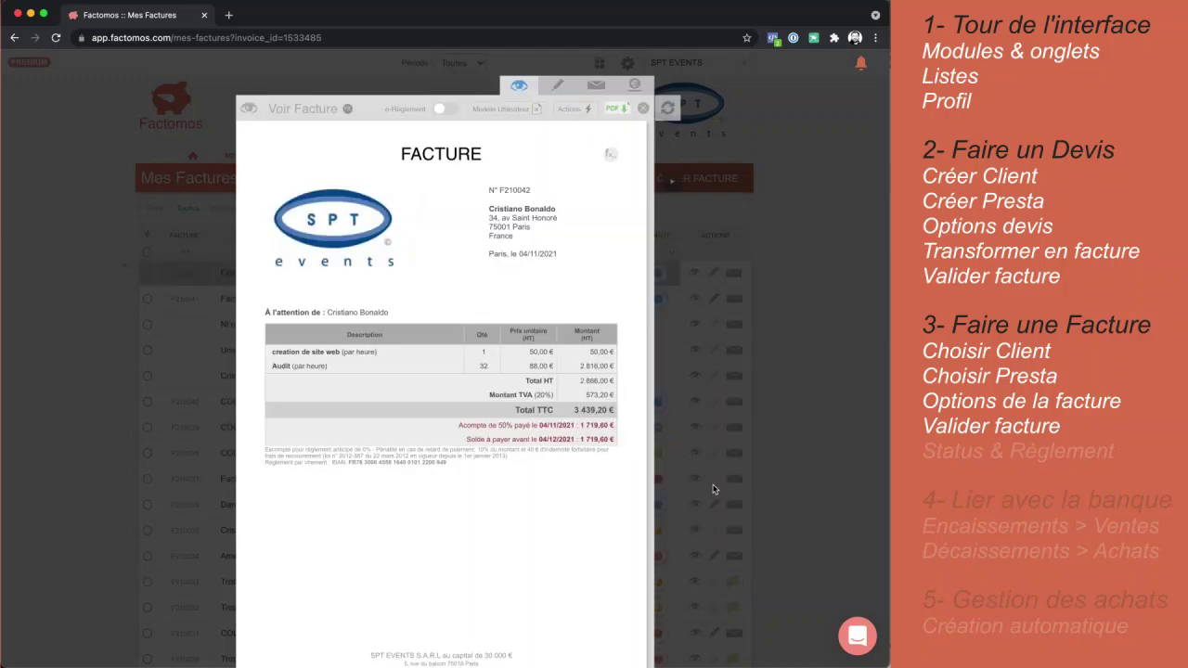
{"action": "scroll", "coordinate": [542, 178], "scroll_direction": "down", "scroll_amount": 1}
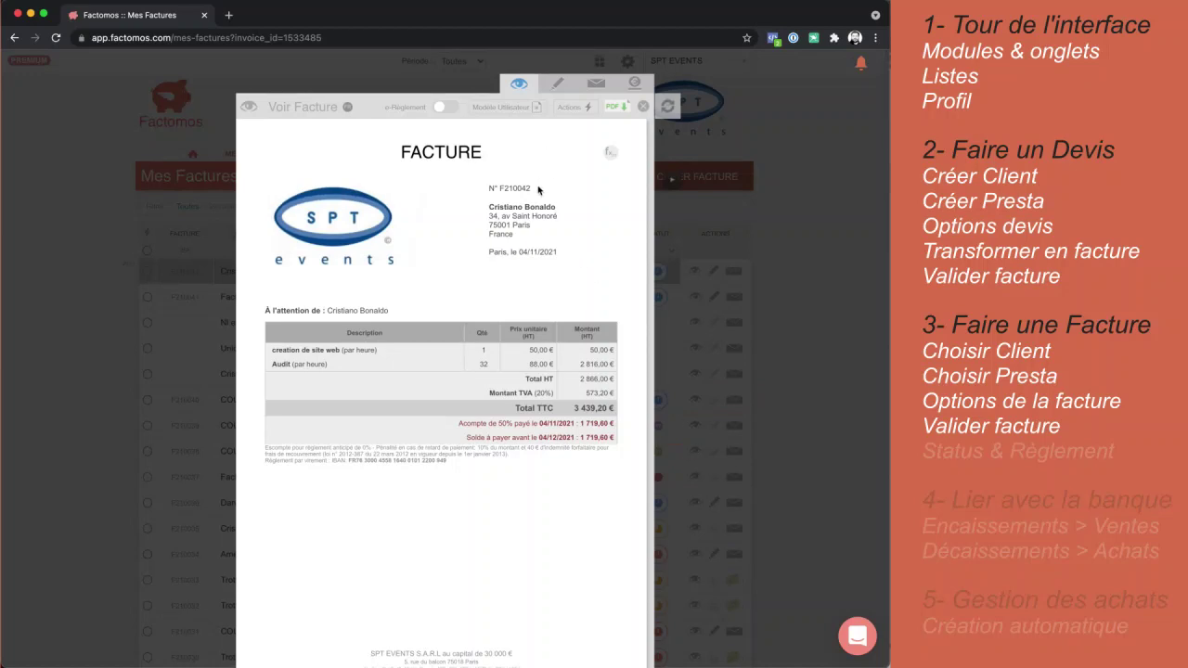
{"action": "left_click_drag", "start_coordinate": [537, 187], "coordinate": [474, 188]}
{"action": "scroll", "coordinate": [557, 188], "scroll_direction": "down", "scroll_amount": 1}
{"action": "left_click", "coordinate": [612, 189]}
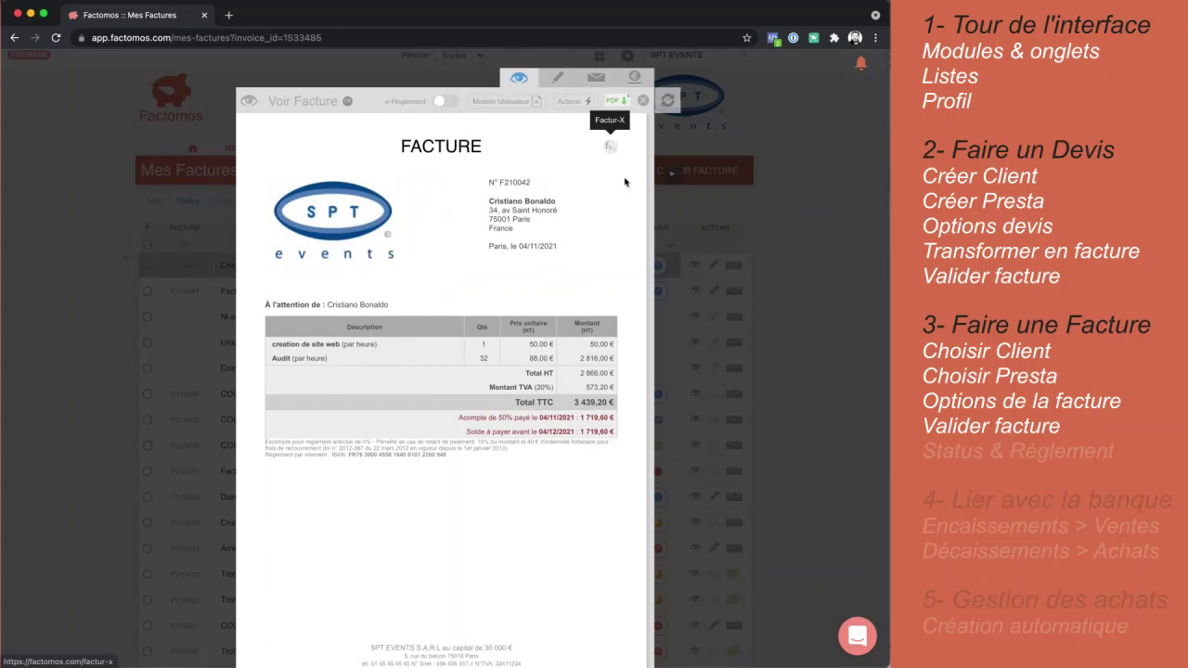
Enable e-Règlement on the validated invoice, and preview the client's online version from the e-mail form before closing it
{"action": "left_click", "coordinate": [445, 101]}
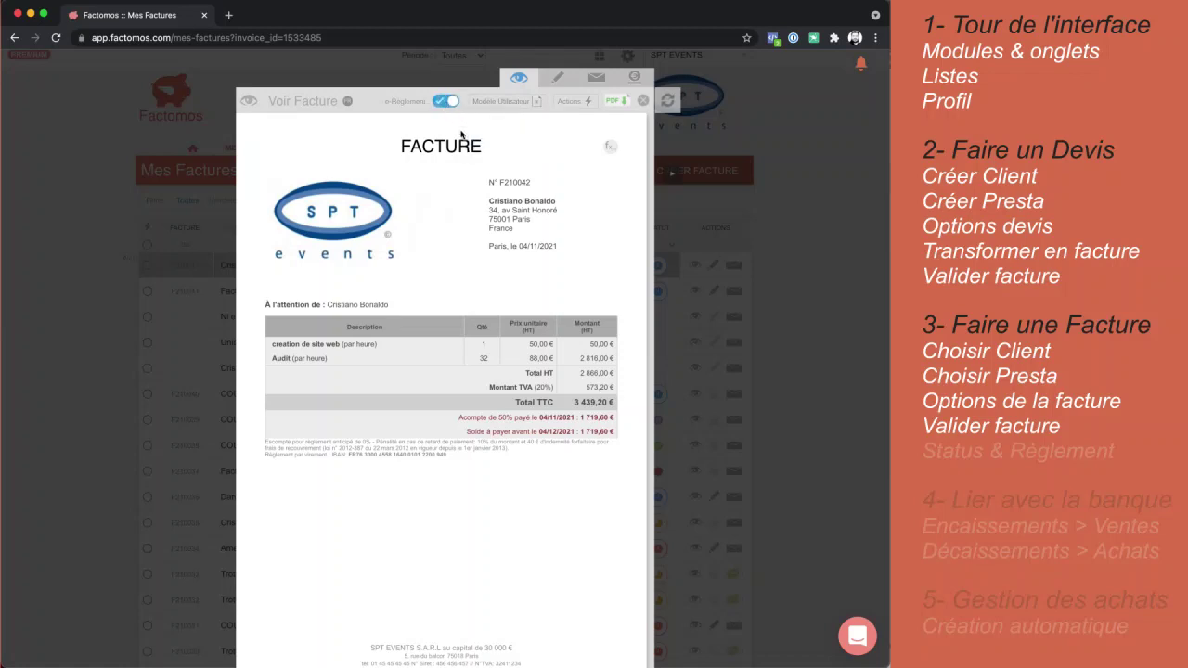
{"action": "left_click", "coordinate": [596, 77]}
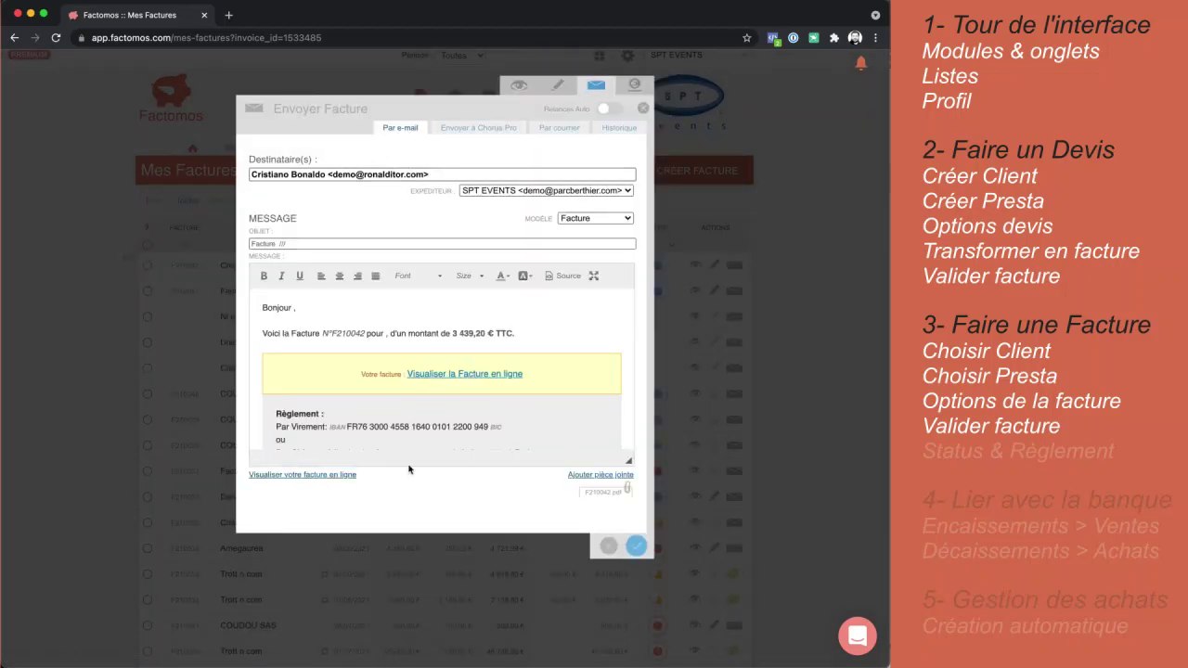
{"action": "left_click", "coordinate": [325, 476]}
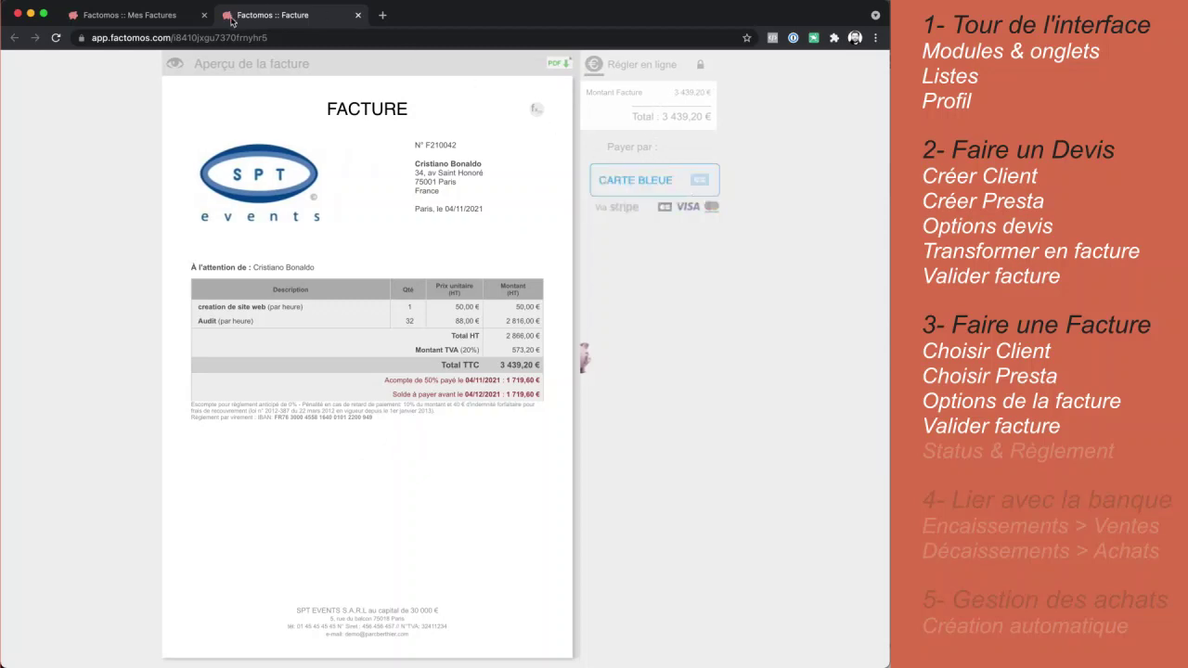
{"action": "left_click", "coordinate": [167, 18]}
{"action": "left_click", "coordinate": [642, 108]}
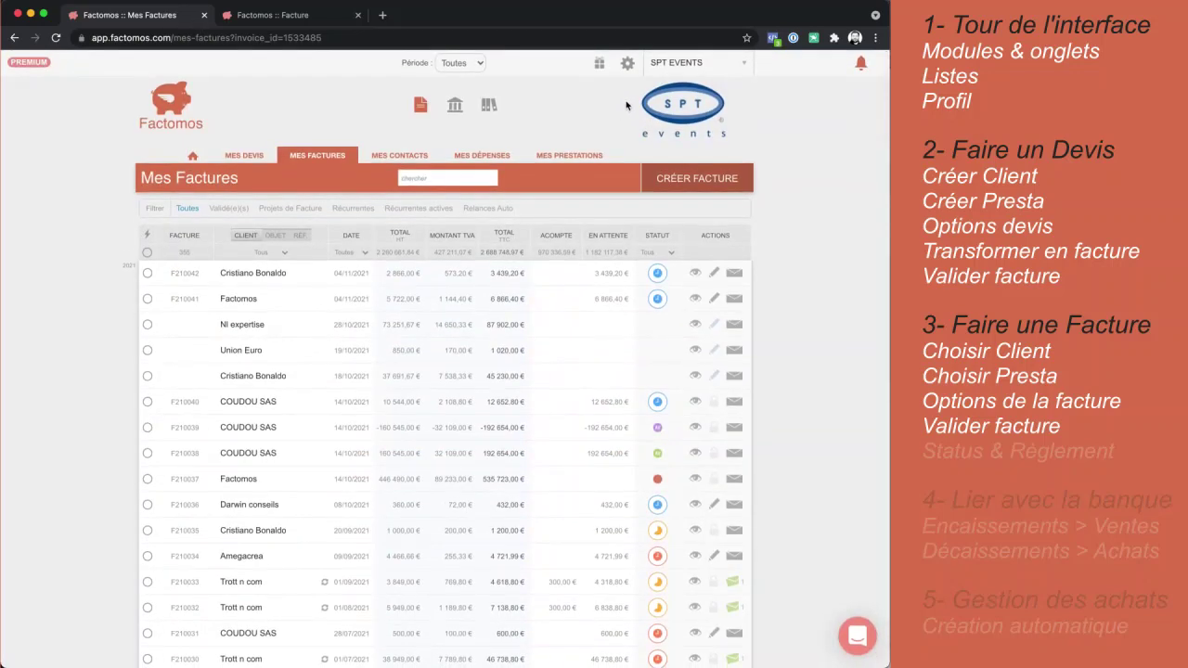
View the partner applications in the profile's Écosystème settings, including the GoCardless SEPA direct debit details
{"action": "left_click", "coordinate": [628, 67]}
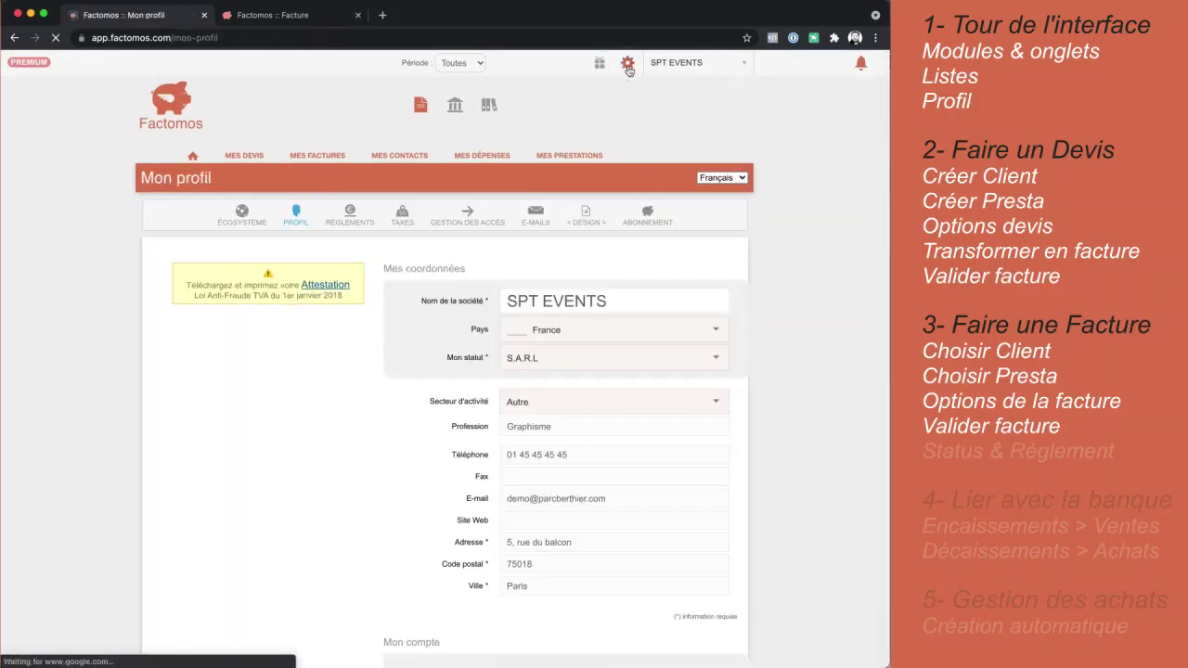
{"action": "left_click", "coordinate": [243, 216]}
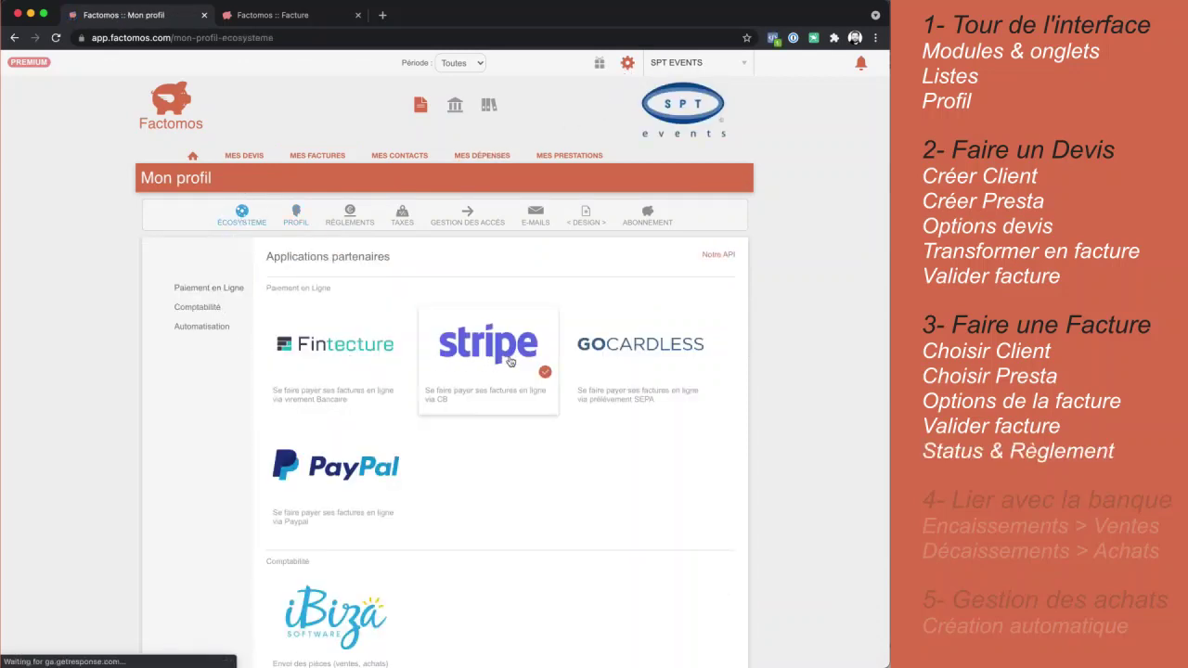
{"action": "left_click", "coordinate": [648, 367]}
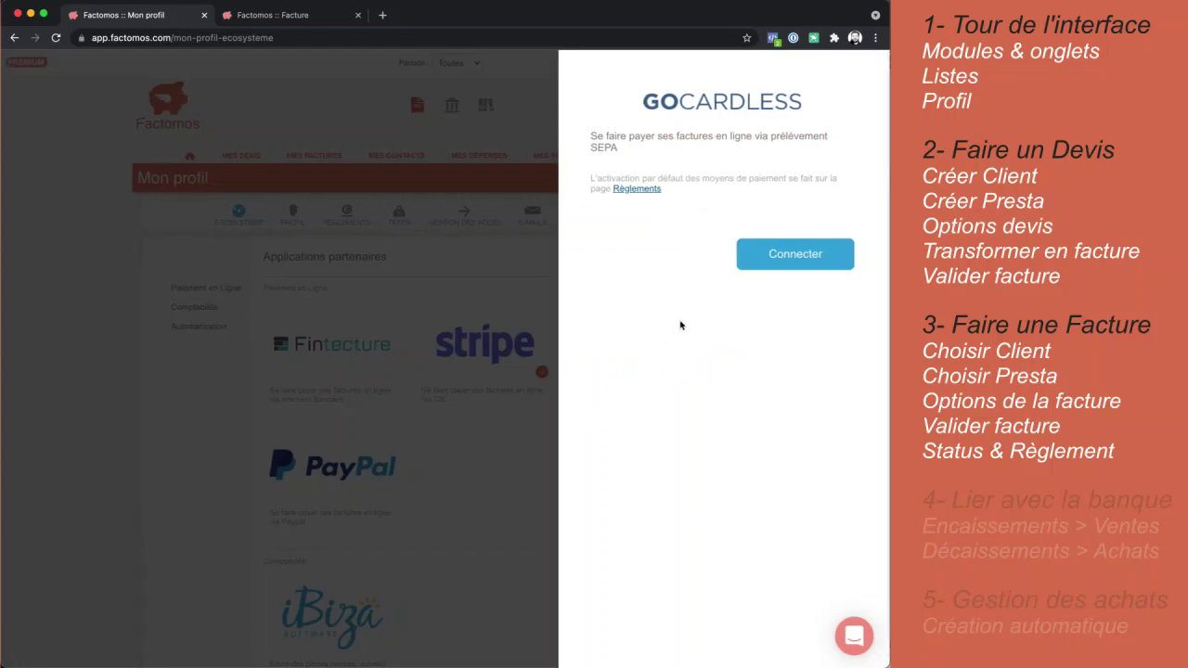
{"action": "left_click", "coordinate": [502, 302]}
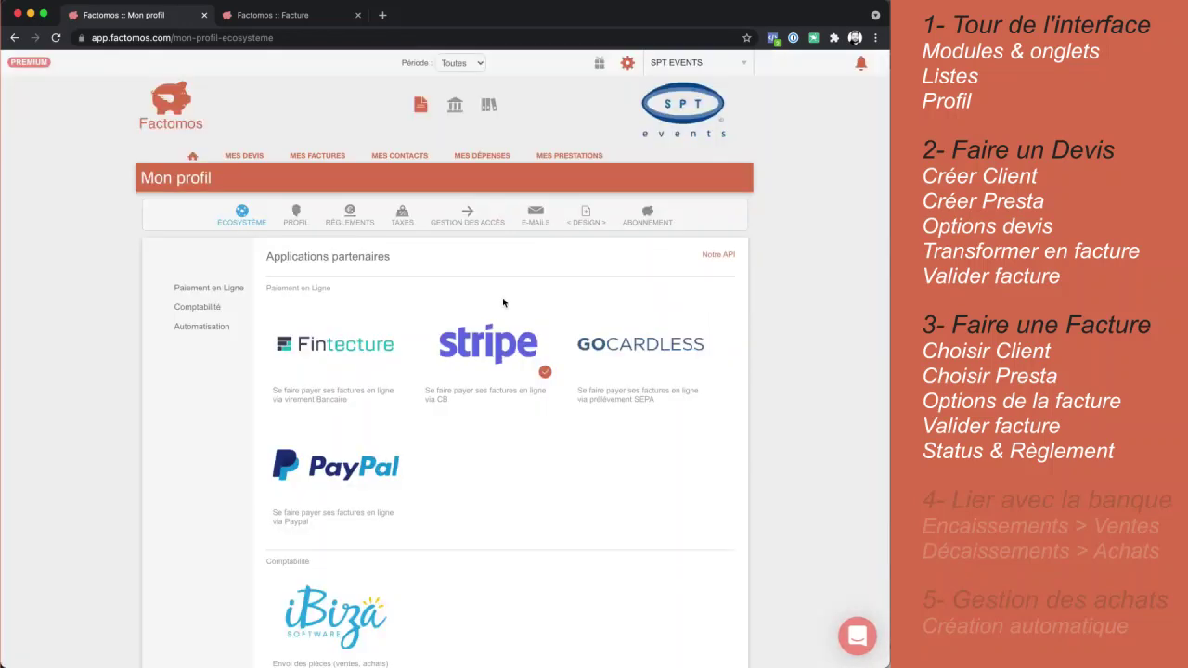
Reopen the newest invoice from the invoice list and look at its Chorus Pro sending option
{"action": "left_click", "coordinate": [305, 157]}
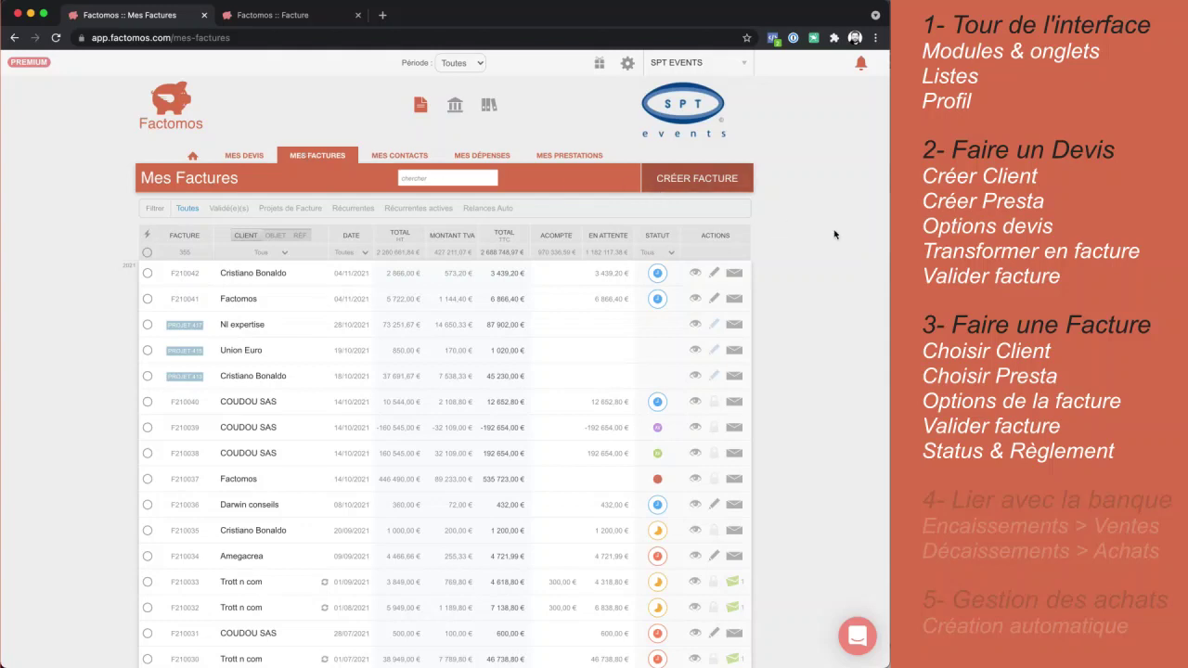
{"action": "scroll", "coordinate": [800, 332], "scroll_direction": "down", "scroll_amount": 1}
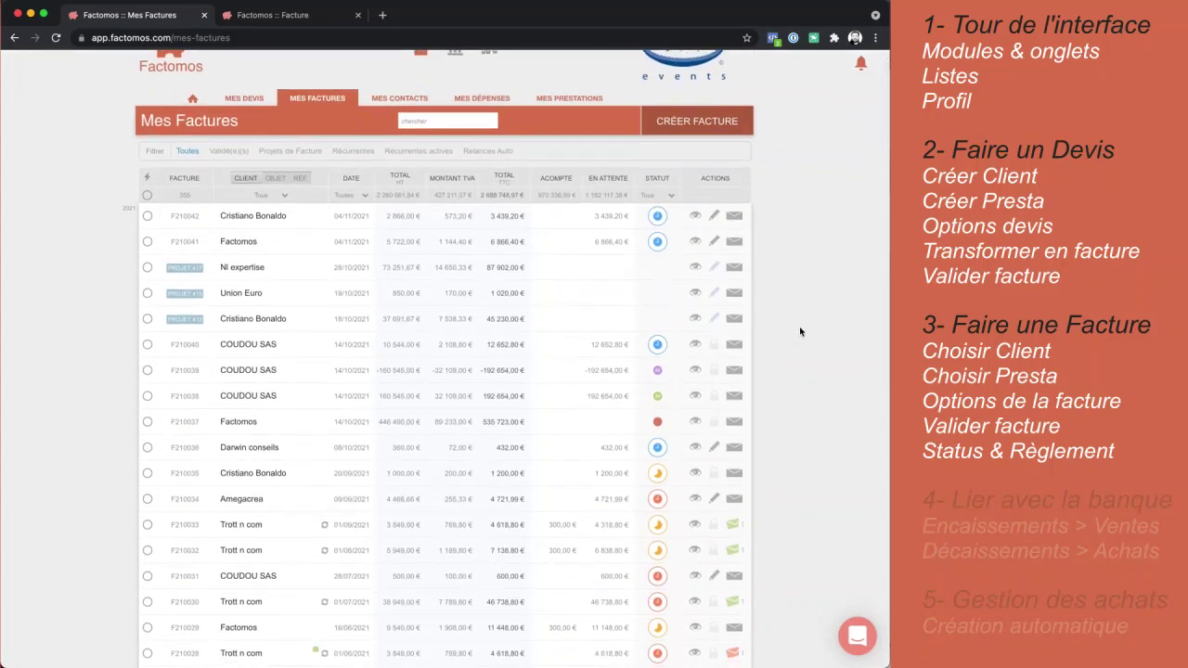
{"action": "scroll", "coordinate": [799, 331], "scroll_direction": "up", "scroll_amount": 2}
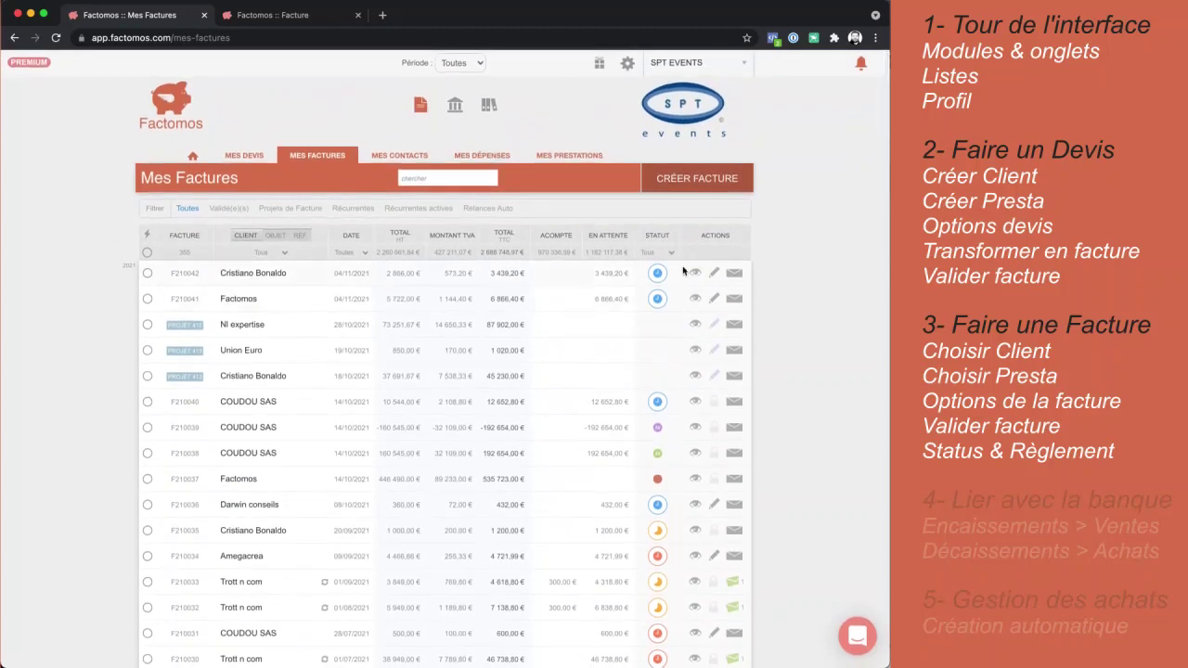
{"action": "left_click", "coordinate": [699, 276]}
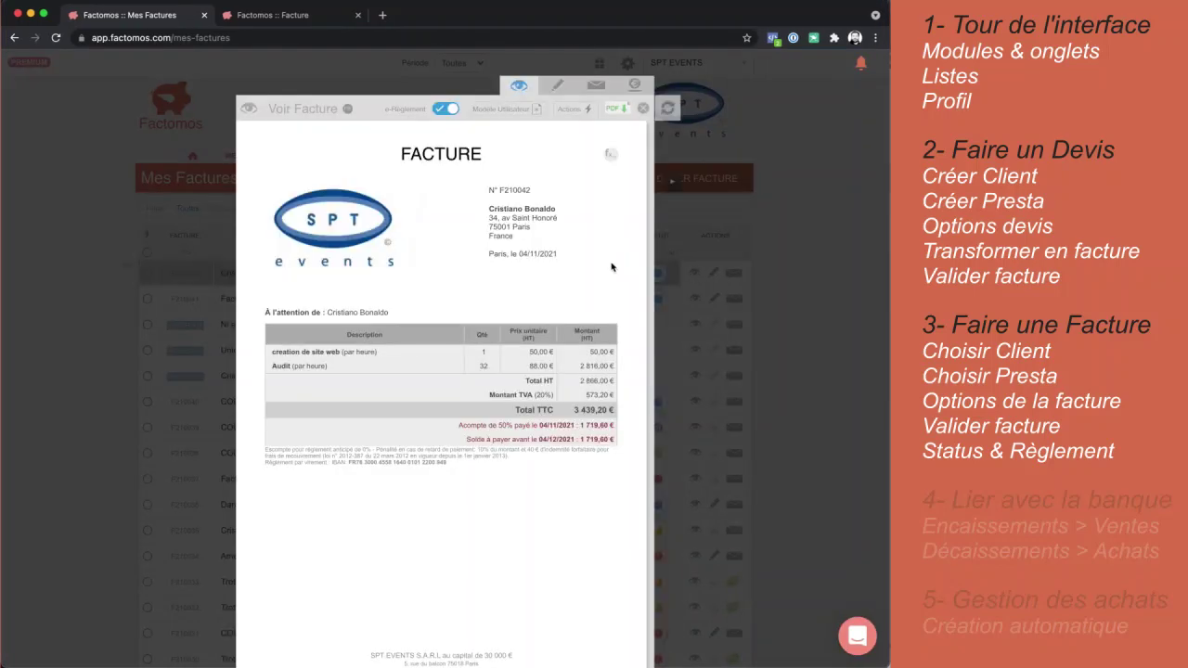
{"action": "left_click", "coordinate": [596, 86]}
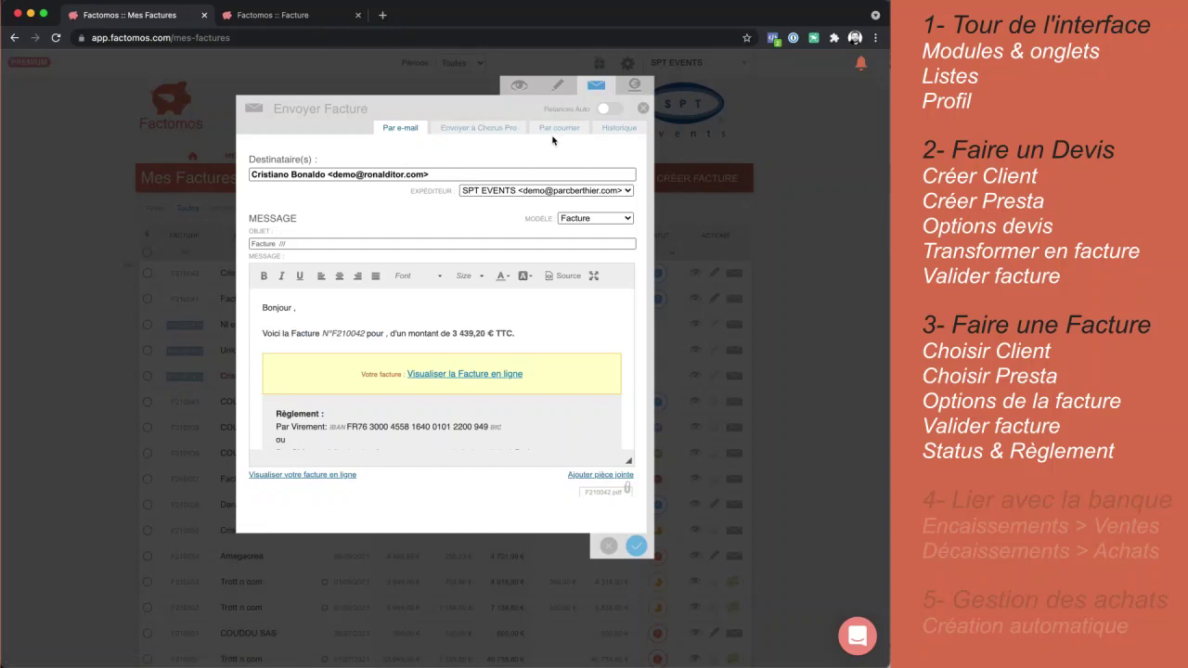
{"action": "left_click", "coordinate": [484, 124]}
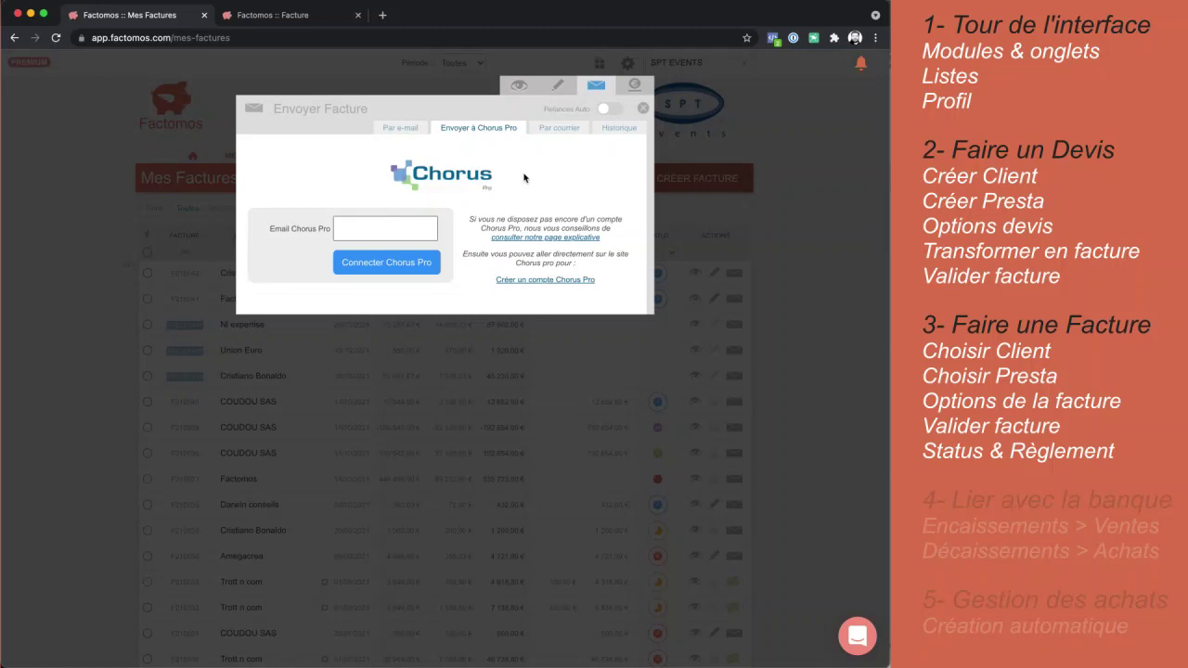
{"action": "left_click", "coordinate": [785, 206]}
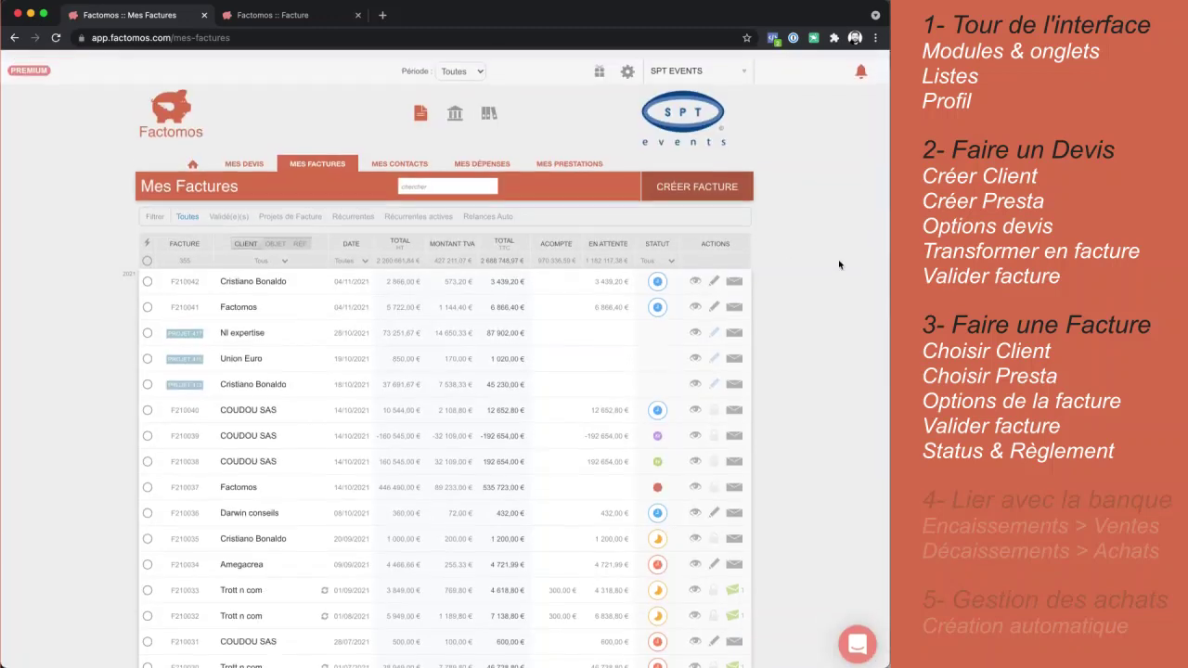
Send the newest invoice to the client by e-mail with the Facture message template
{"action": "left_click", "coordinate": [734, 278]}
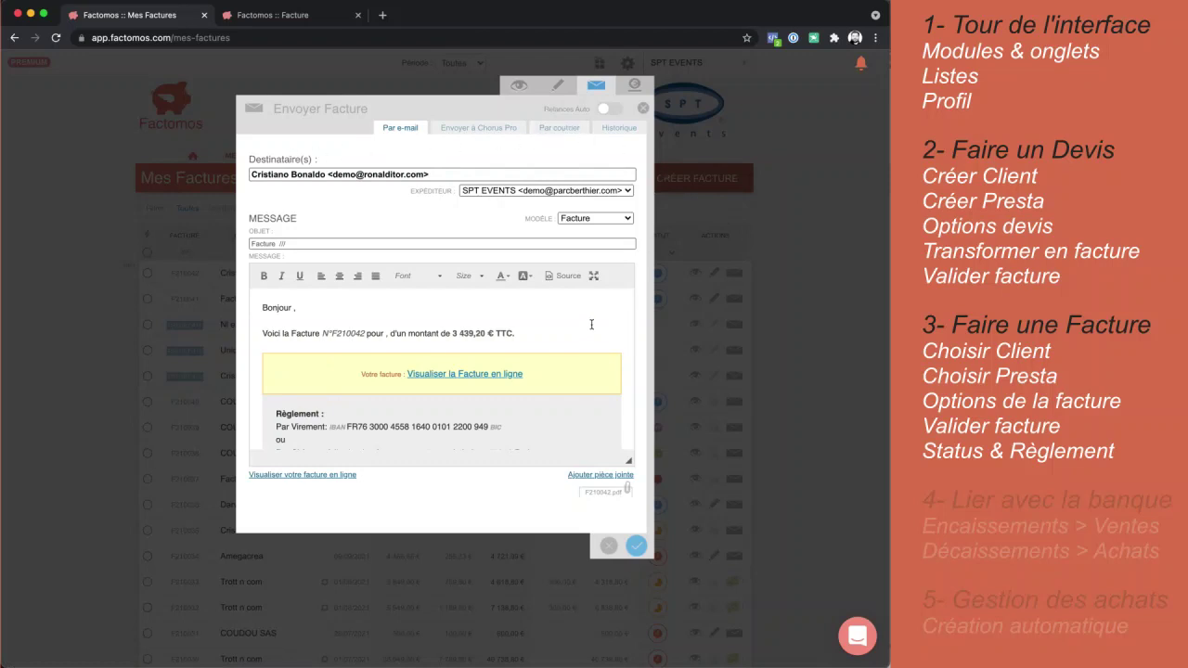
{"action": "scroll", "coordinate": [447, 362], "scroll_direction": "down", "scroll_amount": 4}
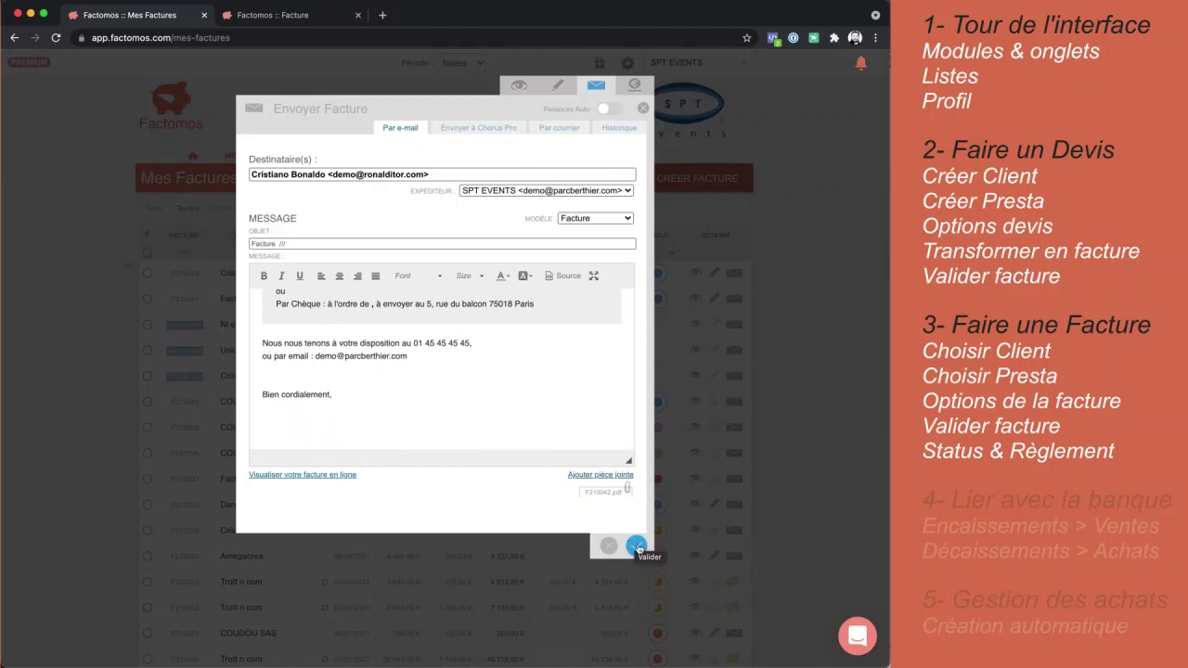
{"action": "left_click", "coordinate": [637, 546]}
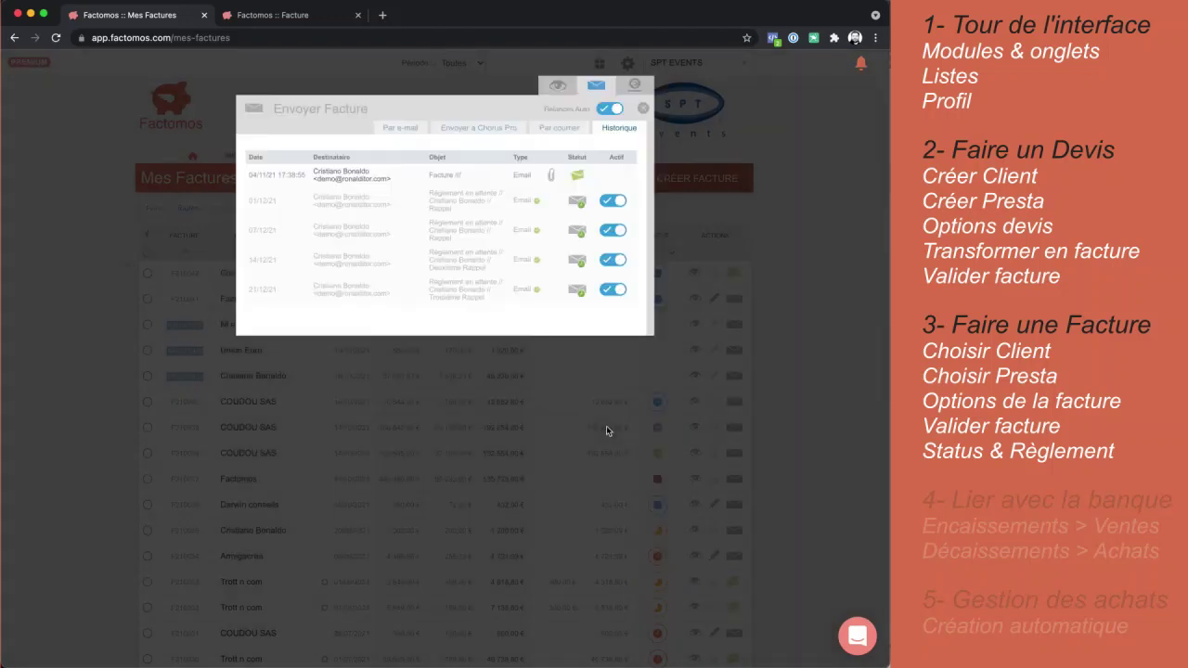
Switch the sent invoice's automatic reminders off and back on, and close the sending history
{"action": "left_click", "coordinate": [604, 111]}
{"action": "left_click", "coordinate": [609, 110]}
{"action": "left_click", "coordinate": [642, 108]}
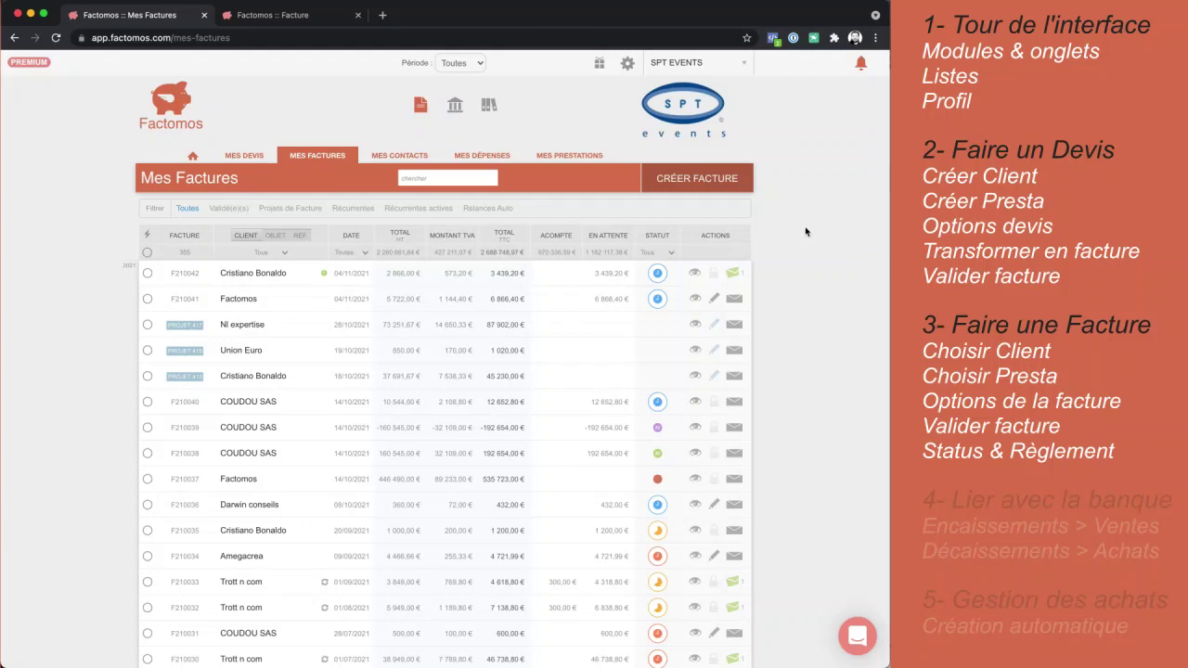
Open the newest invoice's payments and enter a payment by Chèque with the label 765432
{"action": "left_click", "coordinate": [657, 274]}
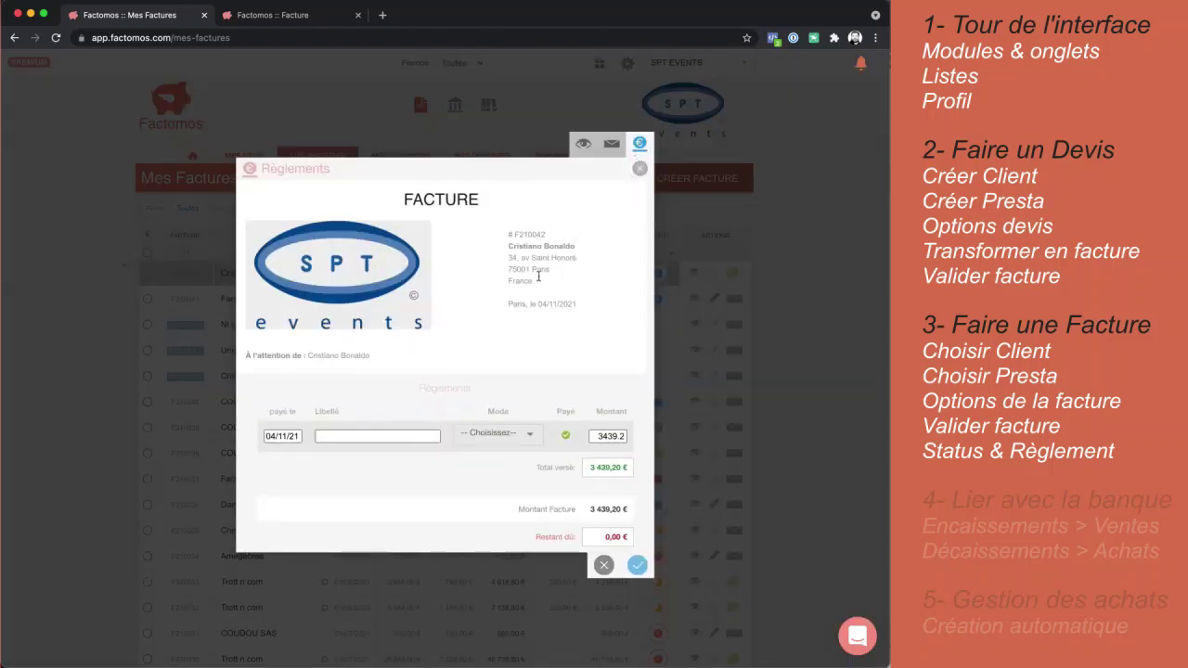
{"action": "left_click", "coordinate": [502, 432]}
{"action": "left_click", "coordinate": [501, 470]}
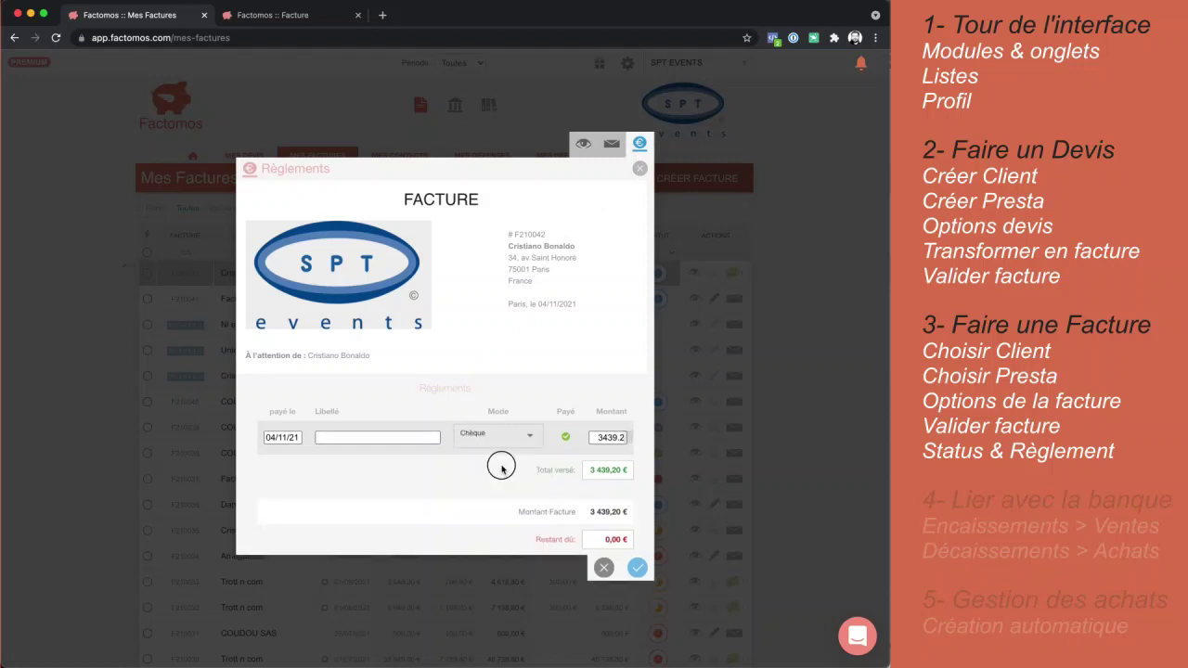
{"action": "left_click", "coordinate": [403, 438]}
{"action": "type", "text": "765432"}
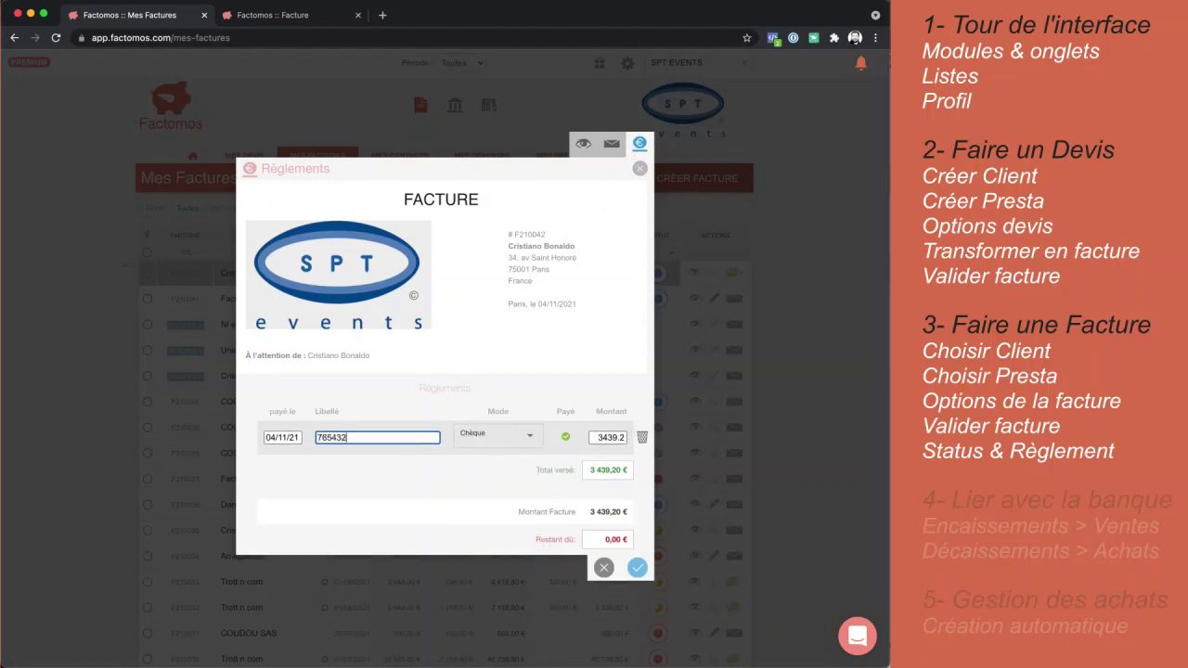
Set the cheque payment's amount to 1239.2 € and save the partial payment
{"action": "left_click", "coordinate": [593, 438]}
{"action": "key", "text": "Delete"}
{"action": "type", "text": "1"}
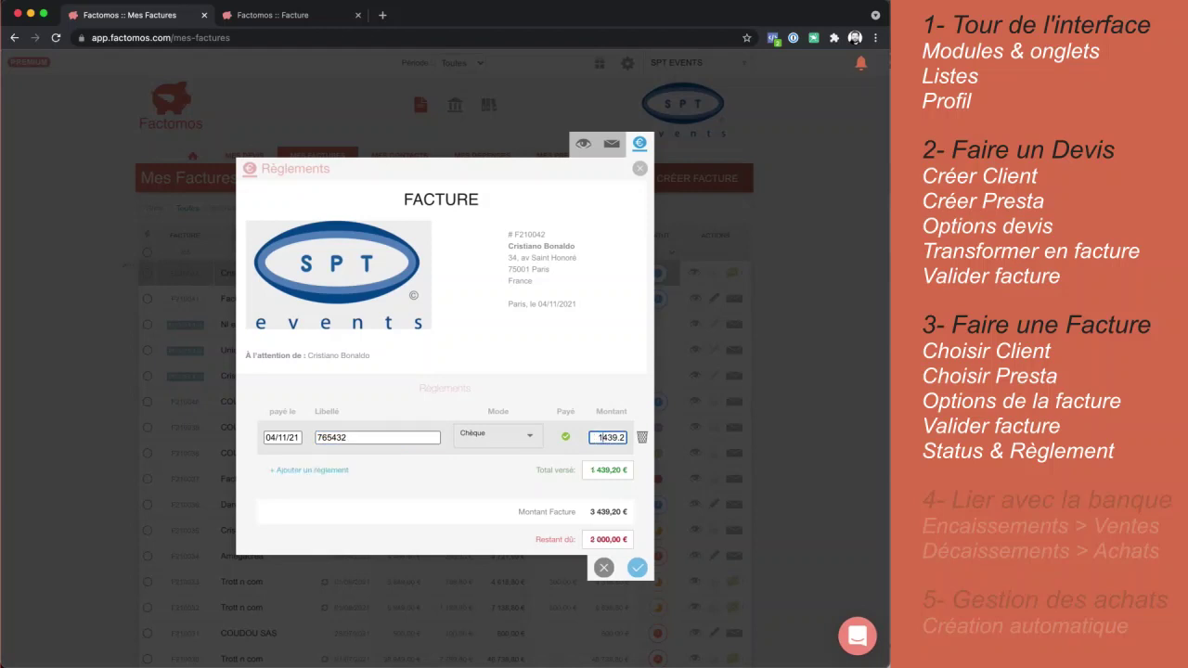
{"action": "key", "text": "Delete"}
{"action": "type", "text": "2"}
{"action": "left_click", "coordinate": [636, 567]}
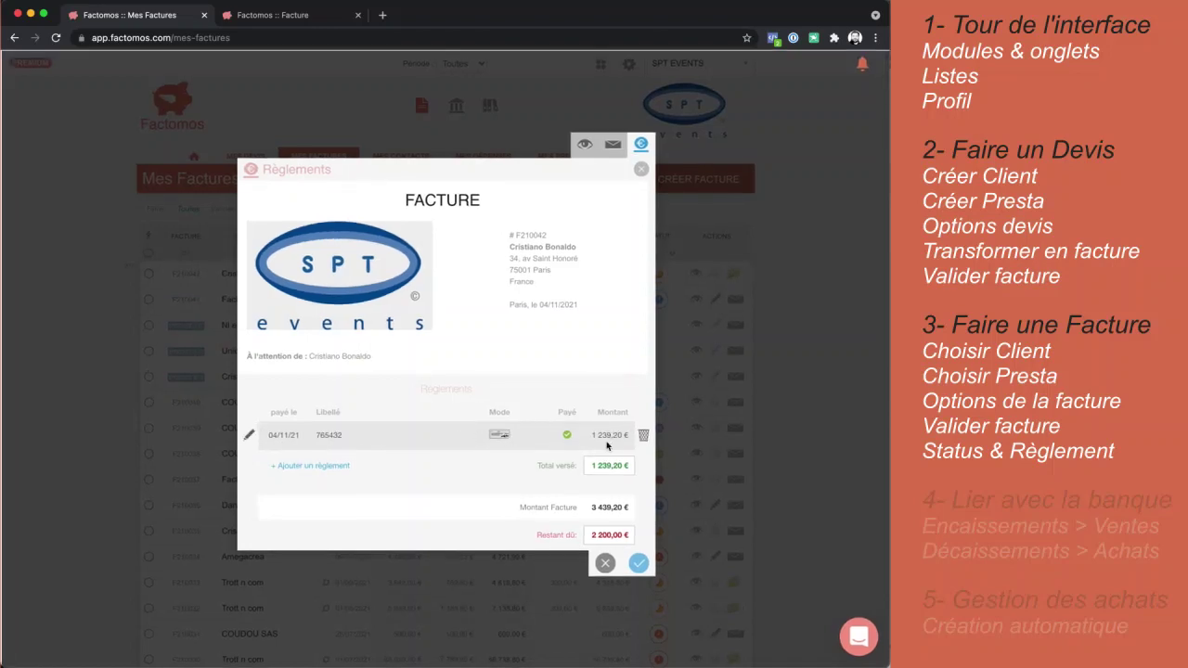
Close the payments window and review the newest invoice's payment and e-mail status in the invoice list
{"action": "left_click", "coordinate": [640, 169]}
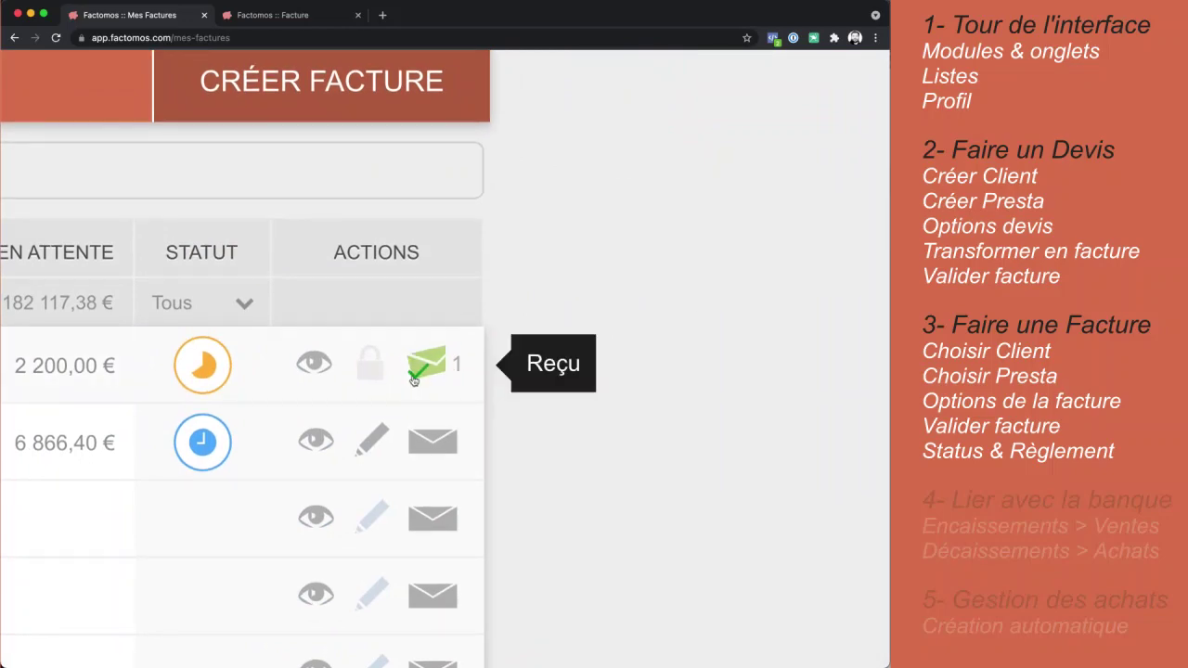
{"action": "scroll", "coordinate": [567, 445], "scroll_direction": "down", "scroll_amount": 10}
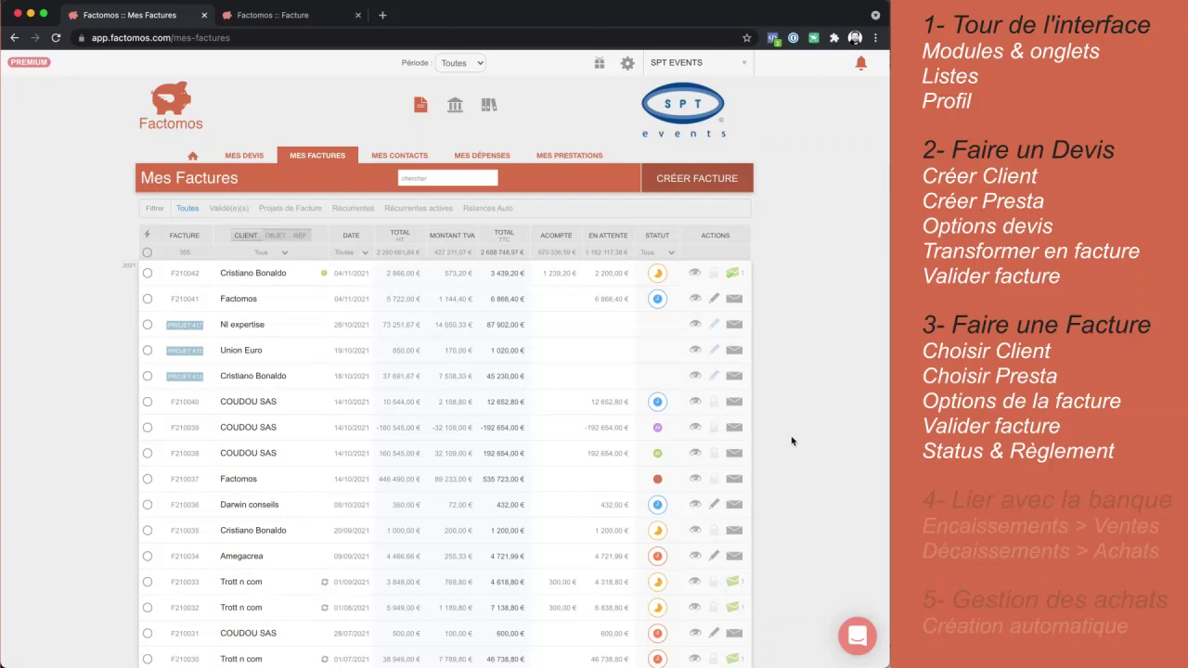
{"action": "scroll", "coordinate": [786, 441], "scroll_direction": "down", "scroll_amount": 5}
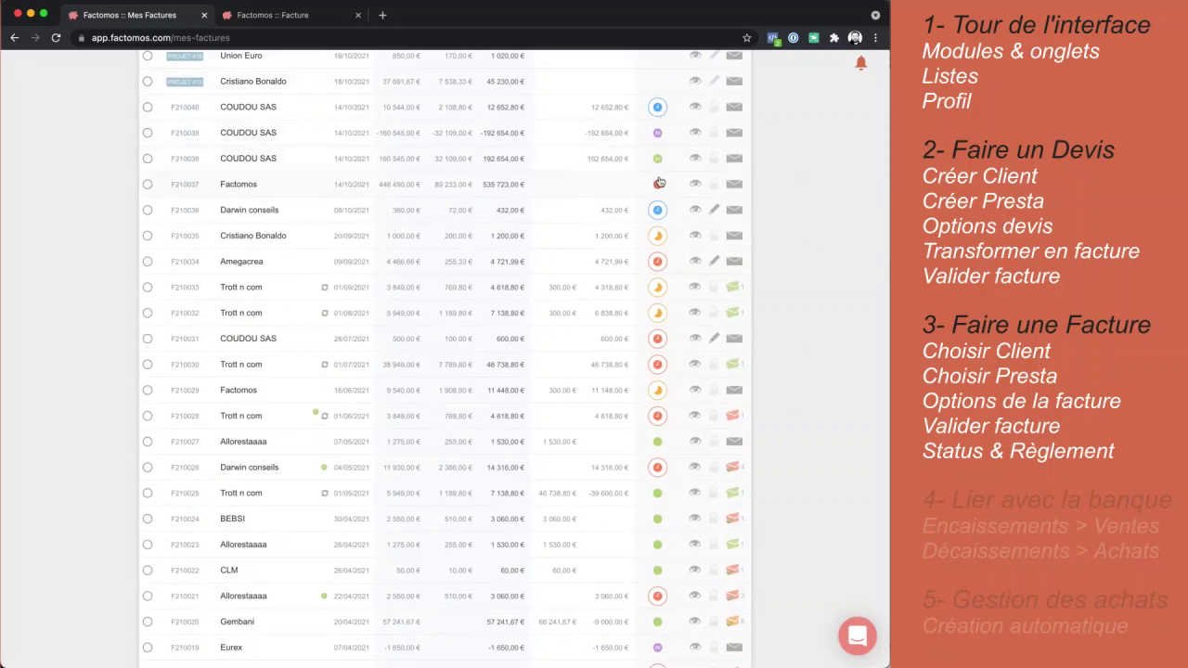
Open the 12 652,80 € COUDOU SAS invoice, review its available actions such as Créer un Avoir, and close it
{"action": "scroll", "coordinate": [679, 151], "scroll_direction": "up", "scroll_amount": 1}
{"action": "left_click", "coordinate": [695, 150]}
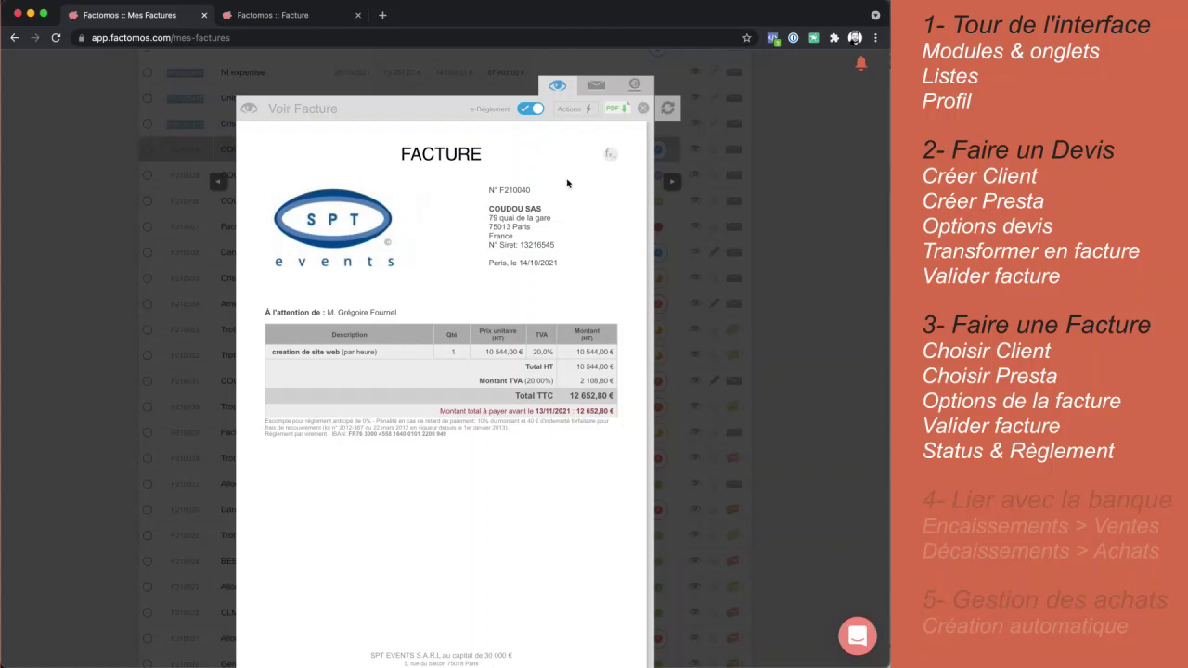
{"action": "left_click", "coordinate": [574, 108]}
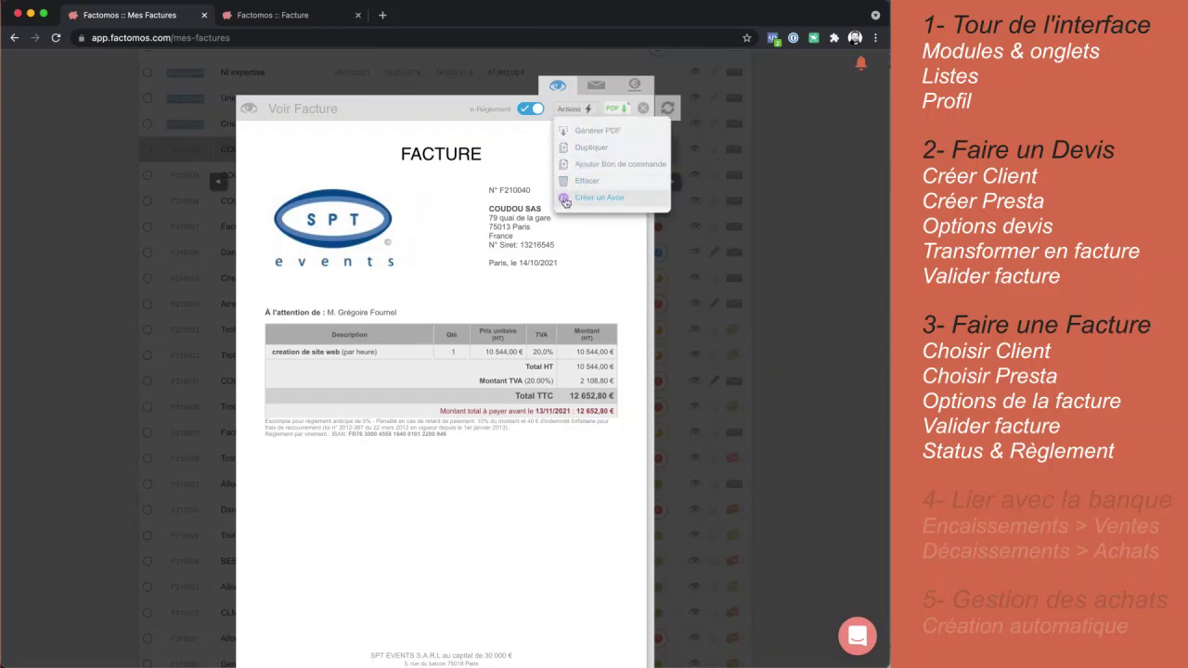
{"action": "scroll", "coordinate": [834, 207], "scroll_direction": "down", "scroll_amount": 1}
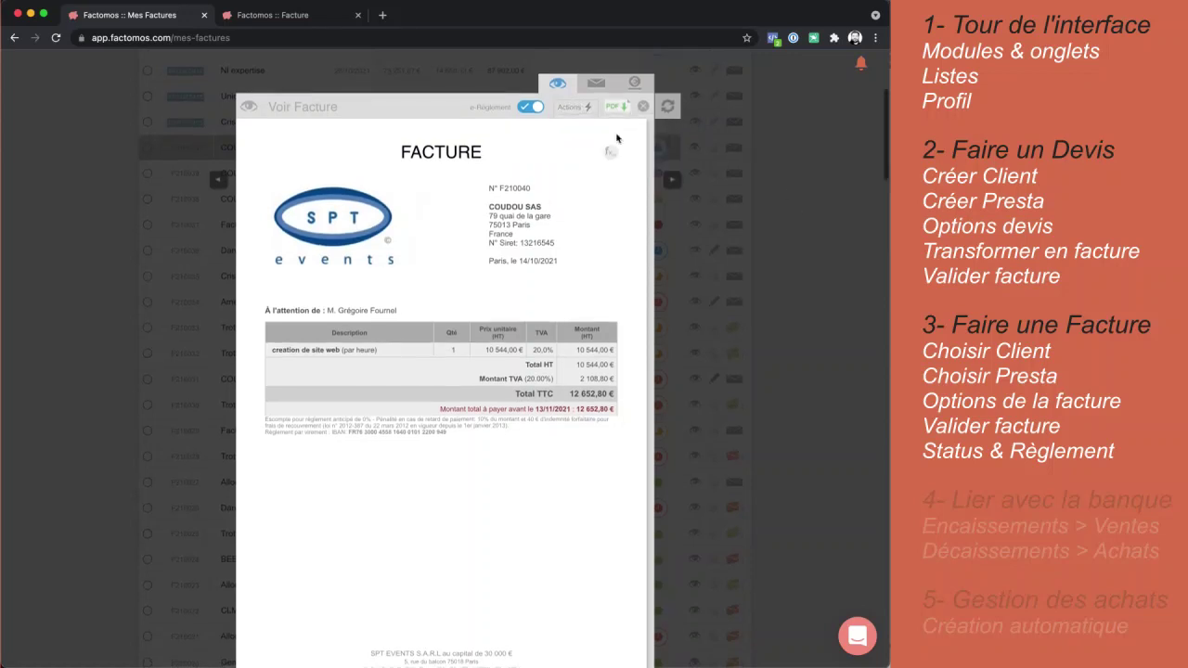
{"action": "mouse_move", "coordinate": [556, 113]}
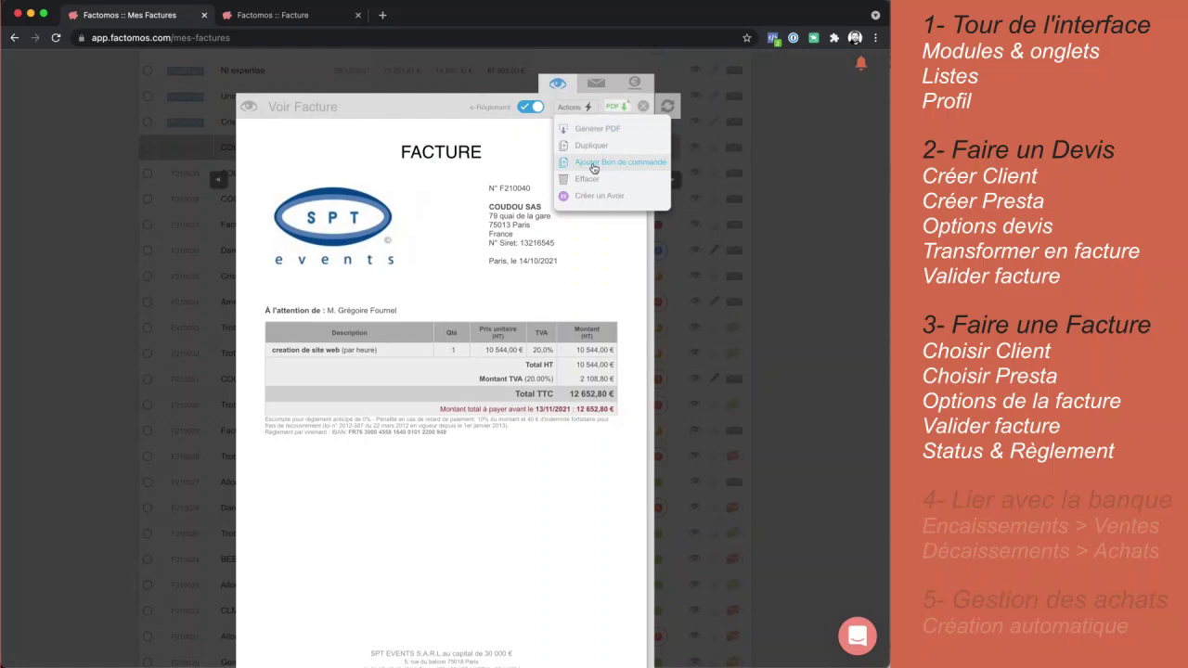
{"action": "left_click", "coordinate": [799, 189]}
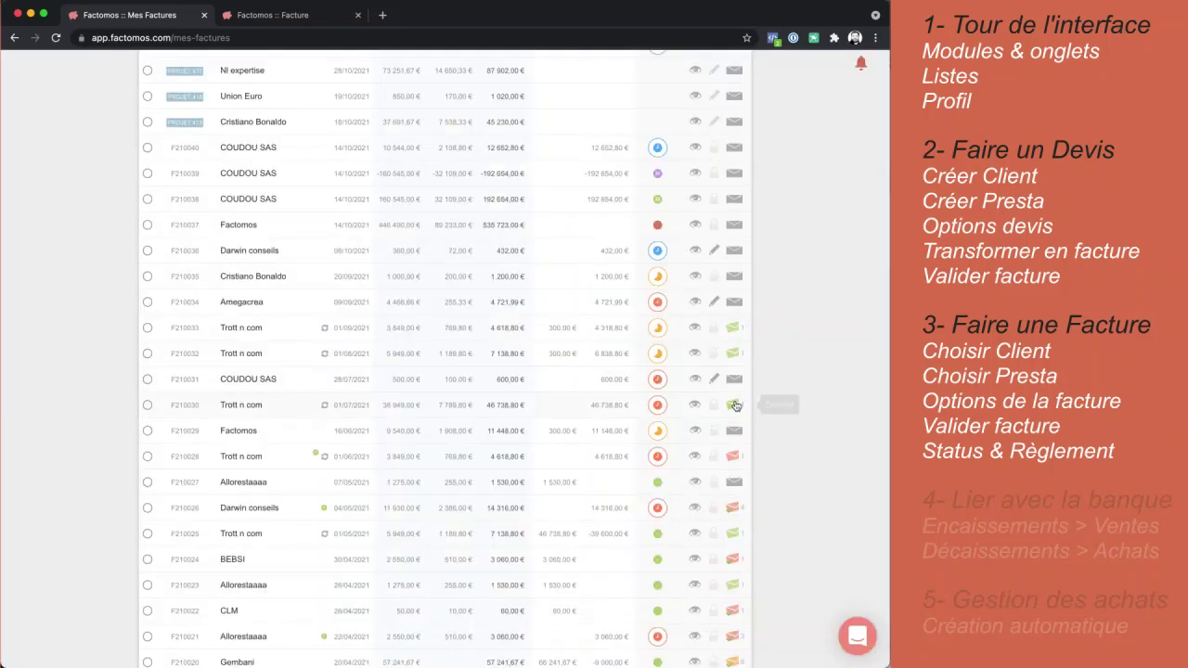
Examine the status markers in the invoice list, including credit notes, unpaid, awaiting payment, partially paid and overdue invoices
{"action": "scroll", "coordinate": [737, 406], "scroll_direction": "up", "scroll_amount": 5}
{"action": "scroll", "coordinate": [737, 405], "scroll_direction": "left", "scroll_amount": 1}
{"action": "scroll", "coordinate": [737, 405], "scroll_direction": "up", "scroll_amount": 2}
{"action": "scroll", "coordinate": [736, 406], "scroll_direction": "up", "scroll_amount": 3}
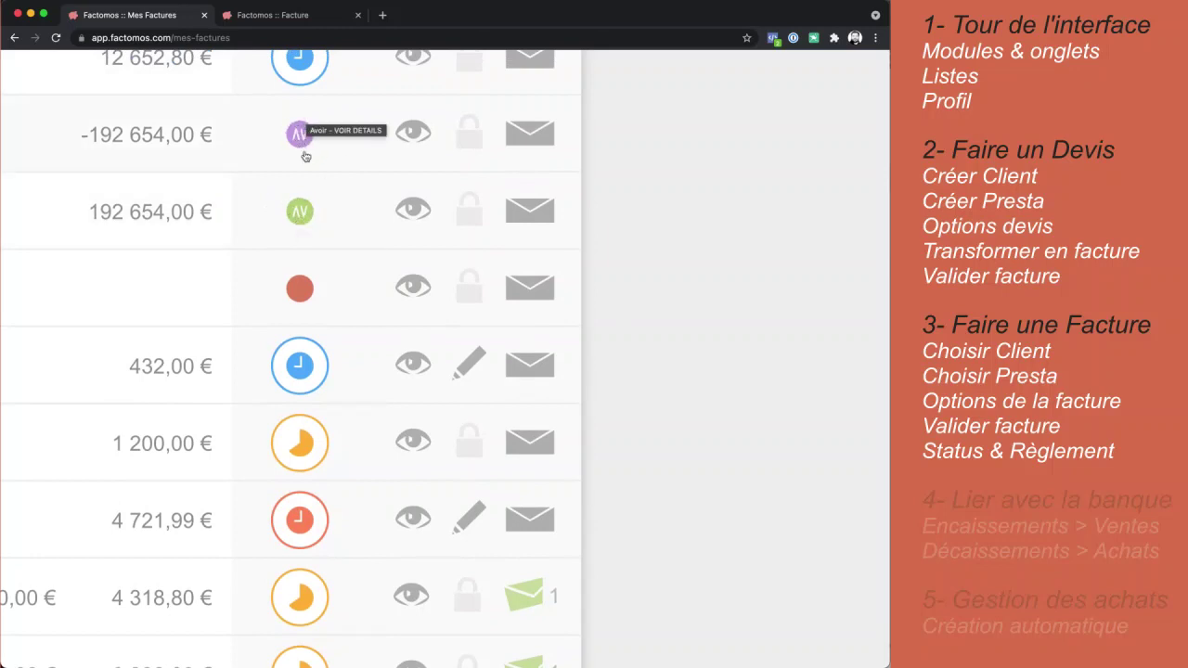
{"action": "scroll", "coordinate": [315, 154], "scroll_direction": "down", "scroll_amount": 1}
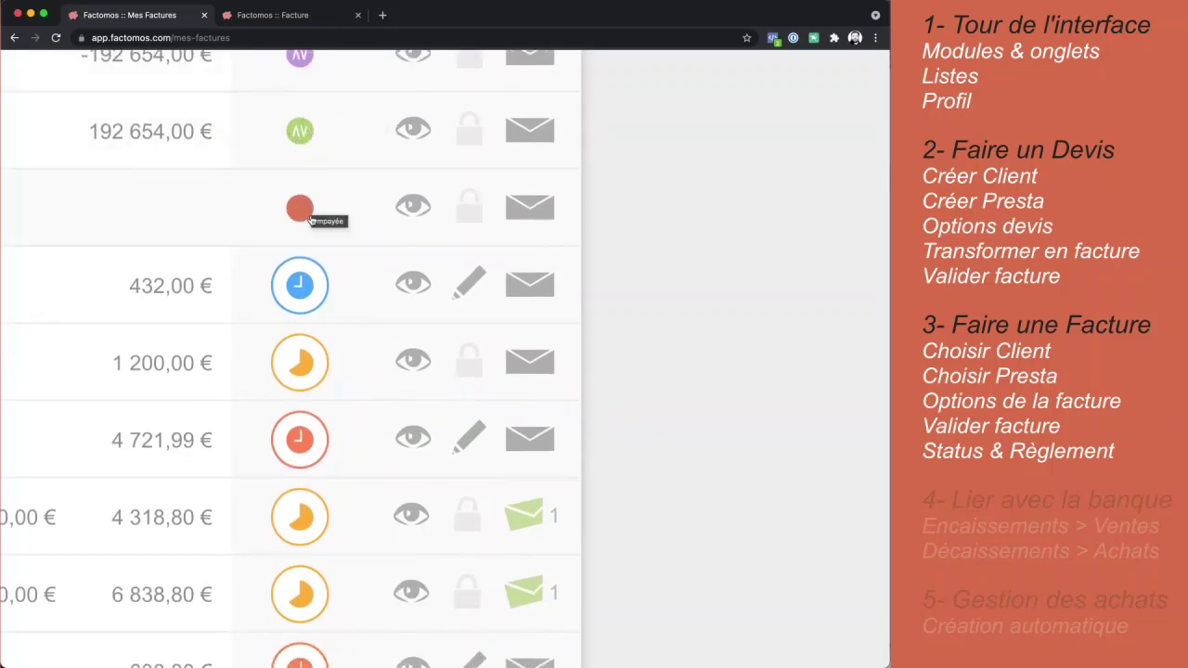
{"action": "scroll", "coordinate": [316, 214], "scroll_direction": "down", "scroll_amount": 1}
{"action": "scroll", "coordinate": [309, 217], "scroll_direction": "down", "scroll_amount": 1}
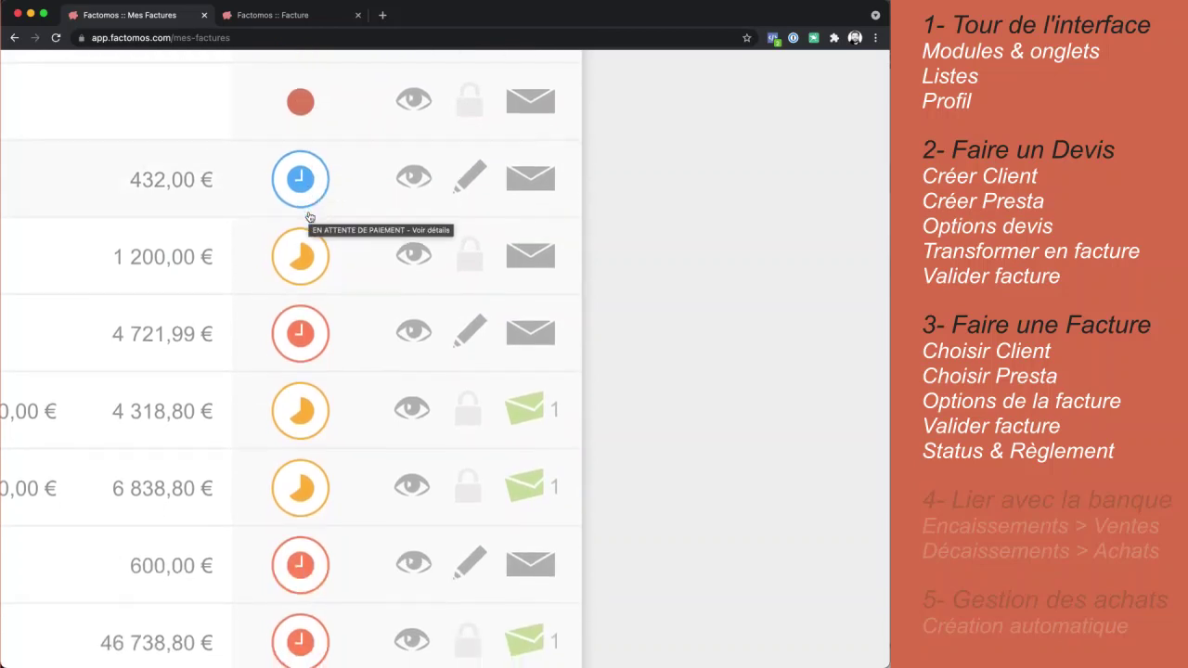
{"action": "scroll", "coordinate": [309, 154], "scroll_direction": "left", "scroll_amount": 1}
{"action": "scroll", "coordinate": [309, 152], "scroll_direction": "left", "scroll_amount": 1}
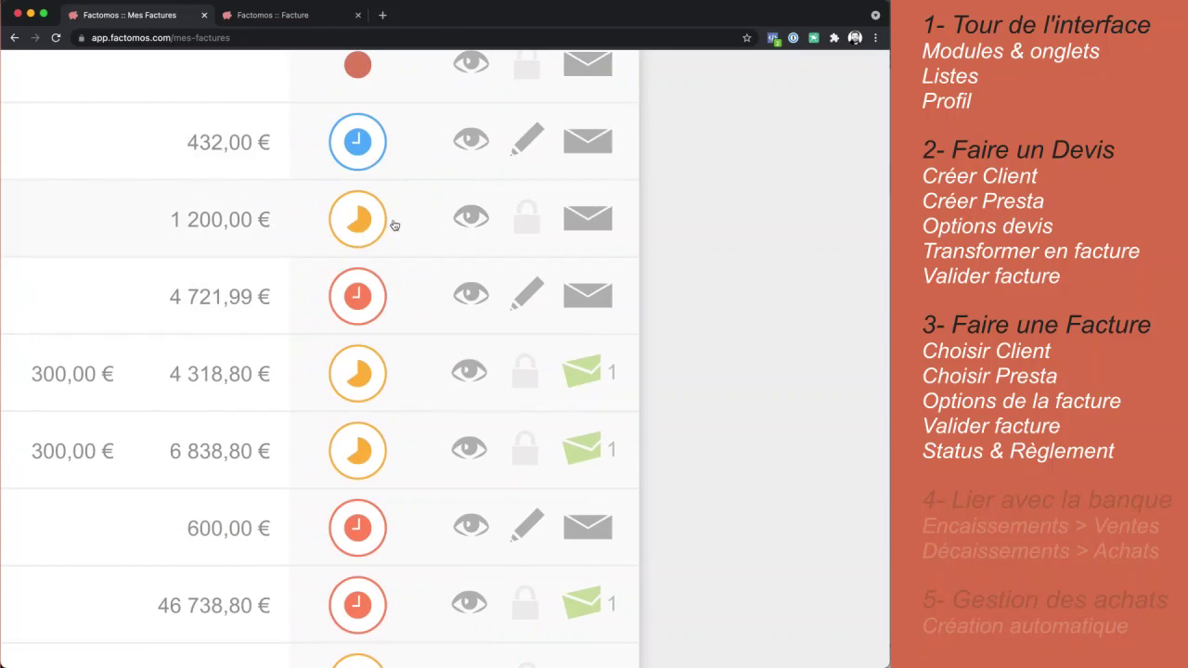
{"action": "scroll", "coordinate": [394, 226], "scroll_direction": "down", "scroll_amount": 5}
{"action": "scroll", "coordinate": [394, 226], "scroll_direction": "down", "scroll_amount": 1}
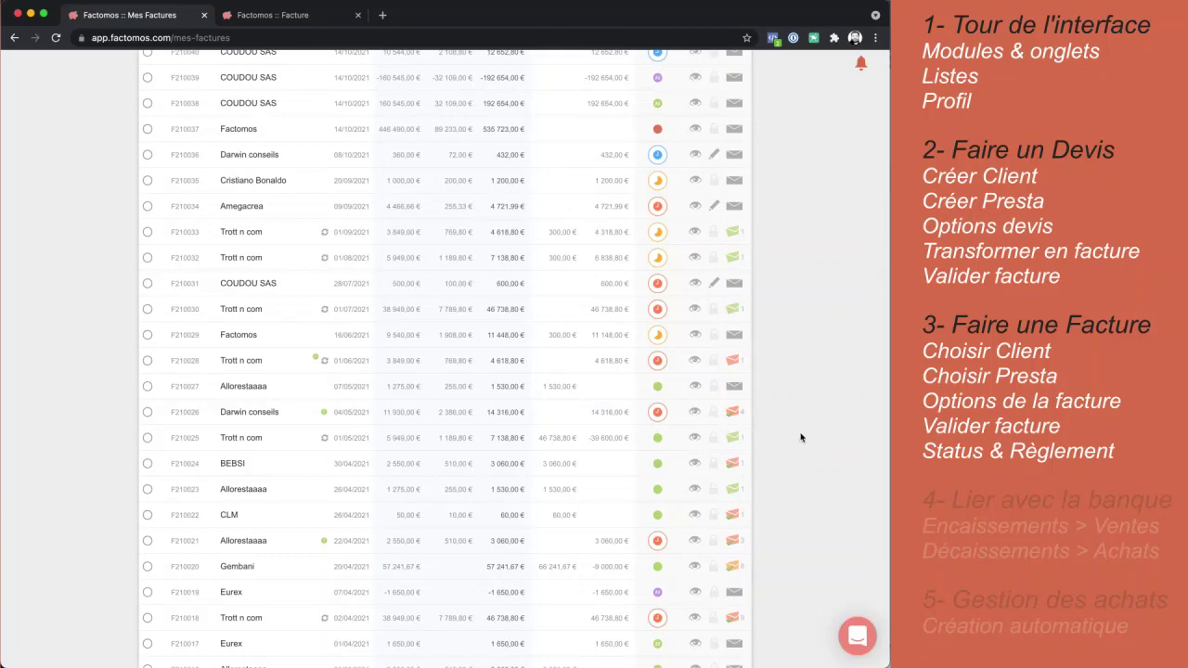
Open the Ma Banque module and look through the list of 2021 bank operations
{"action": "scroll", "coordinate": [802, 437], "scroll_direction": "up", "scroll_amount": 5}
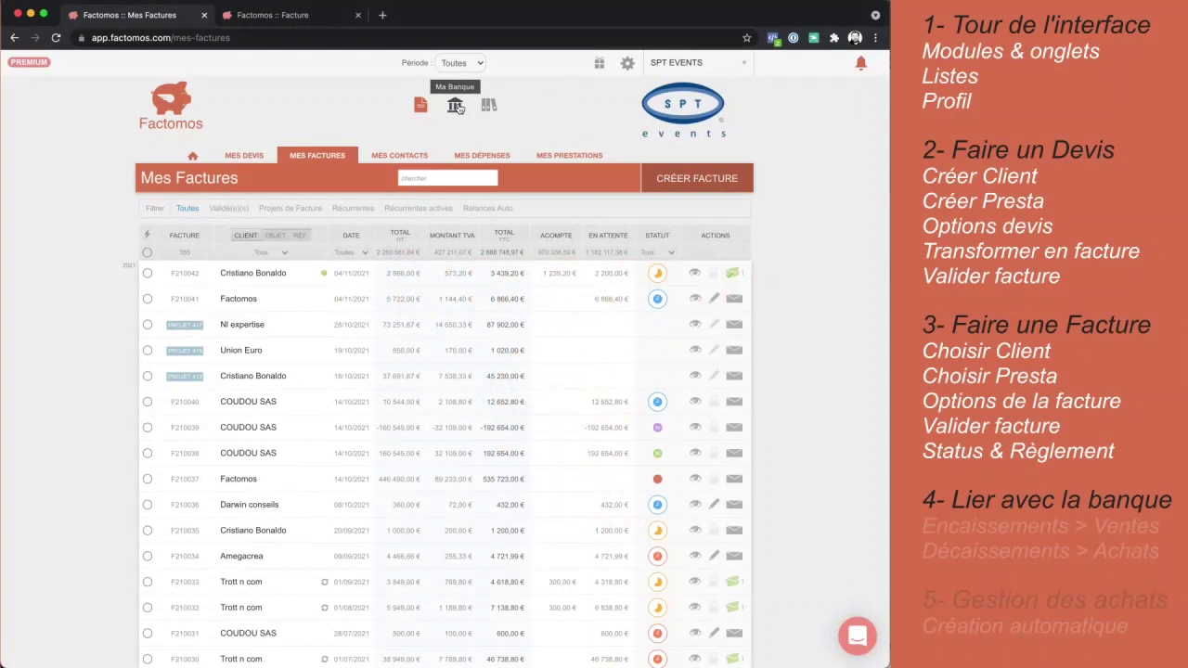
{"action": "left_click", "coordinate": [455, 104]}
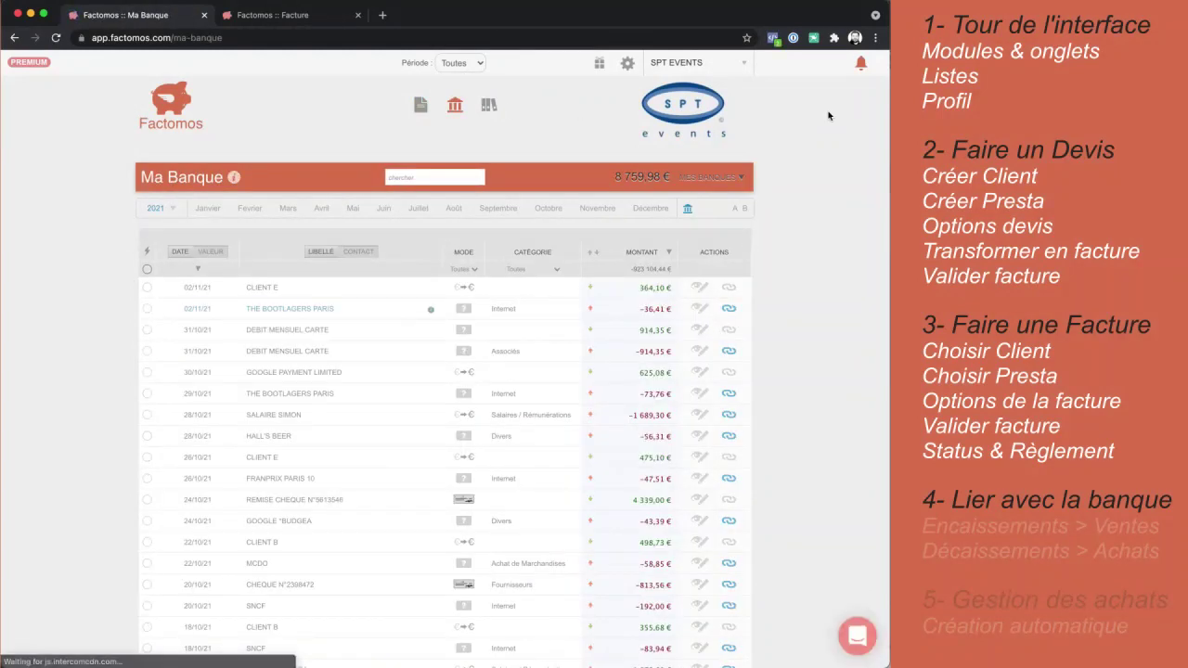
{"action": "scroll", "coordinate": [648, 349], "scroll_direction": "down", "scroll_amount": 10}
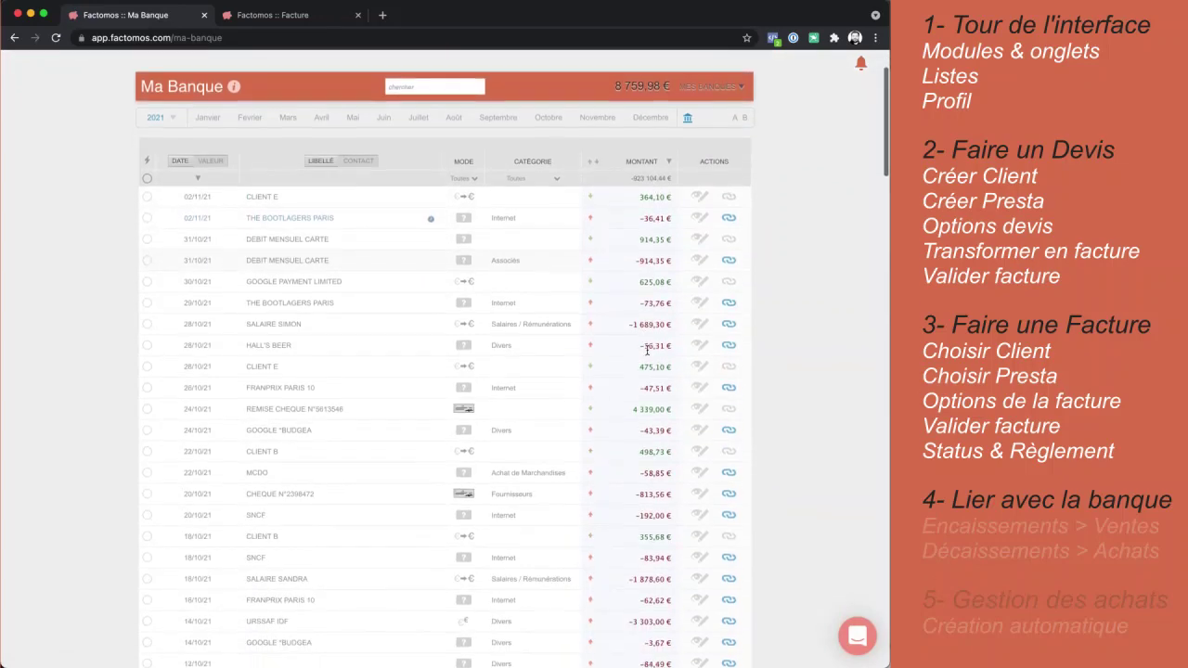
{"action": "scroll", "coordinate": [648, 353], "scroll_direction": "down", "scroll_amount": 20}
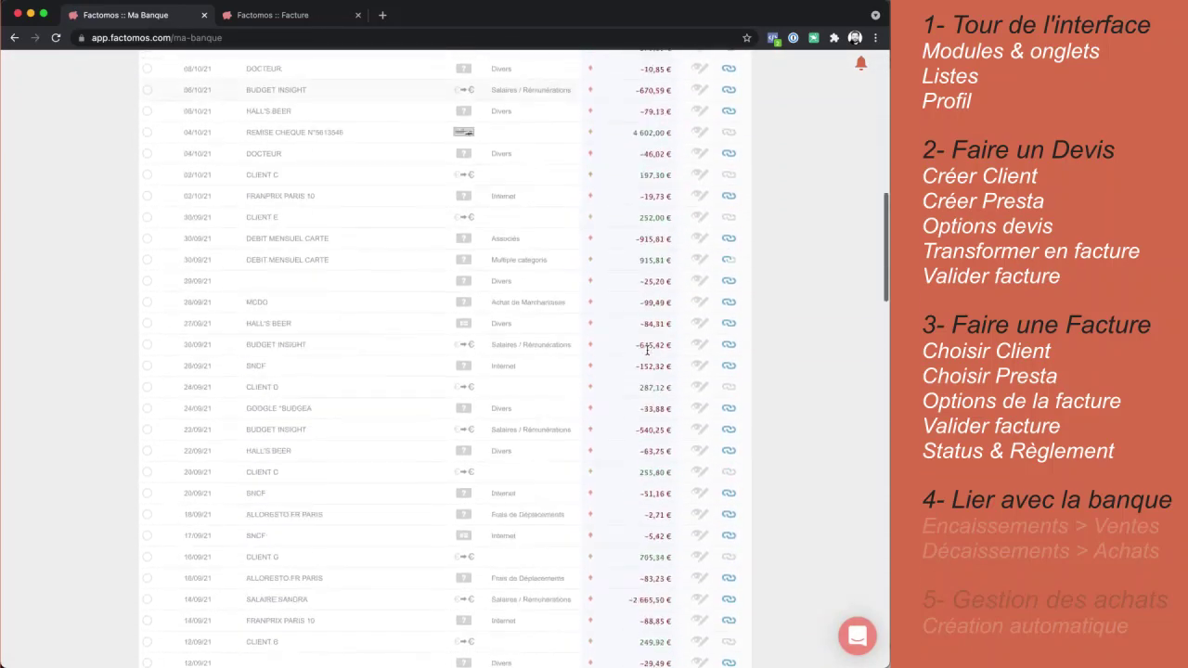
{"action": "scroll", "coordinate": [648, 353], "scroll_direction": "down", "scroll_amount": 20}
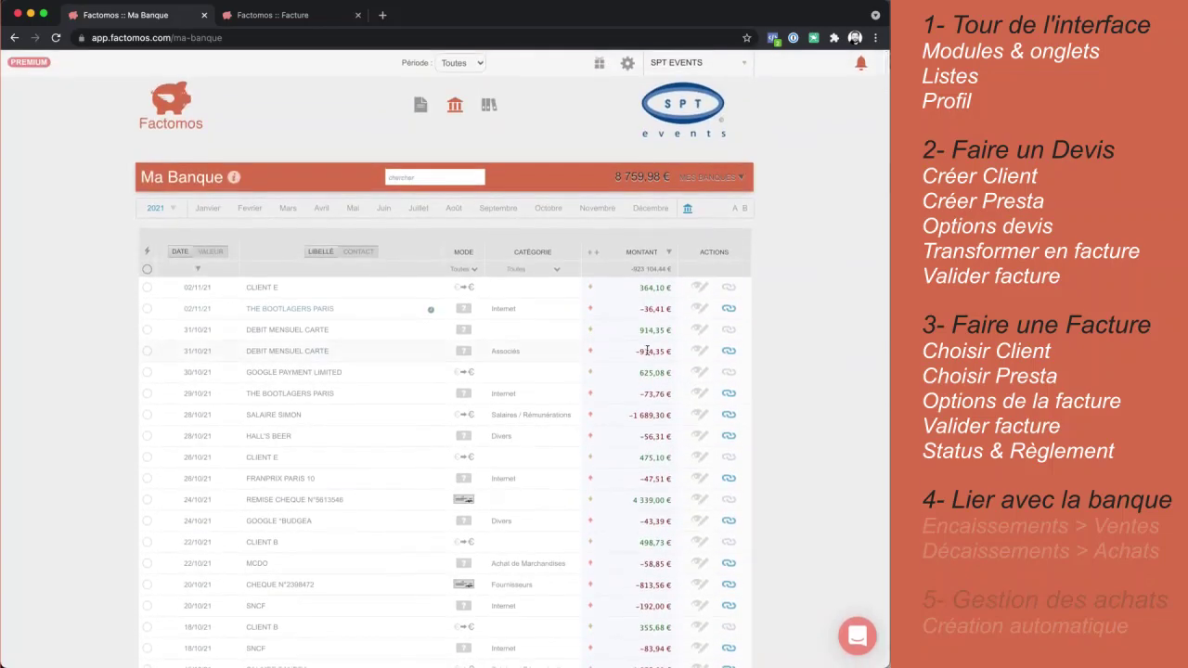
{"action": "scroll", "coordinate": [778, 329], "scroll_direction": "up", "scroll_amount": 3}
{"action": "scroll", "coordinate": [778, 328], "scroll_direction": "down", "scroll_amount": 1}
{"action": "scroll", "coordinate": [778, 329], "scroll_direction": "right", "scroll_amount": 1}
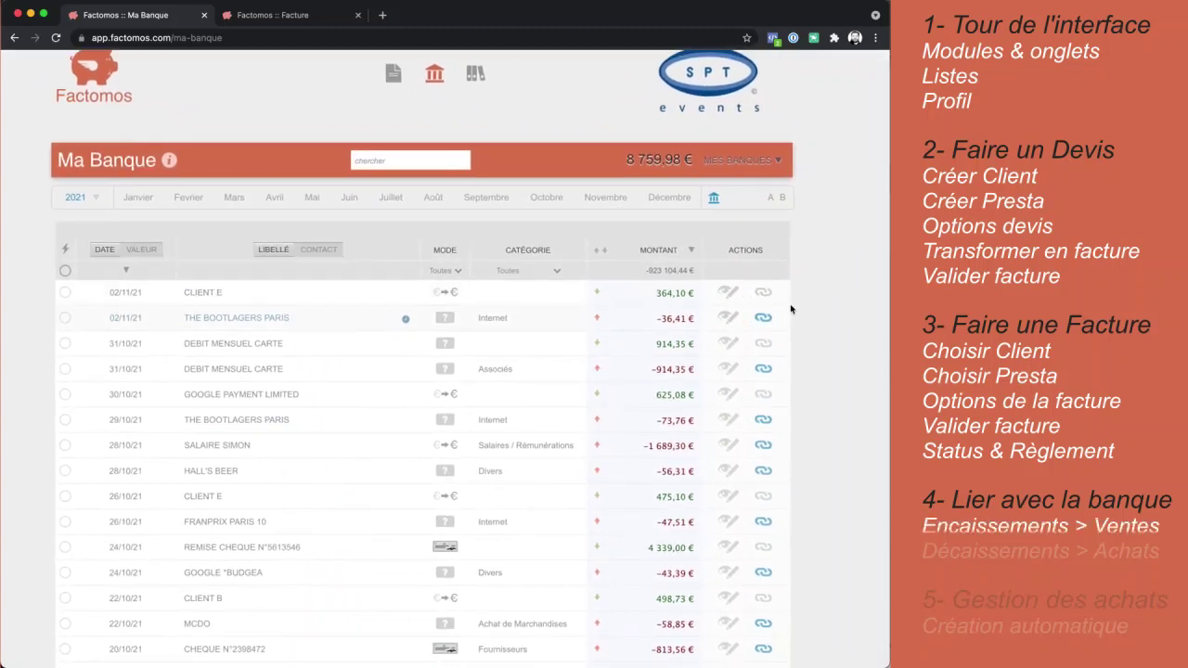
View the details of the CLIENT E bank operation dated 02/11/21, select its label, and close it without saving
{"action": "left_click", "coordinate": [725, 291]}
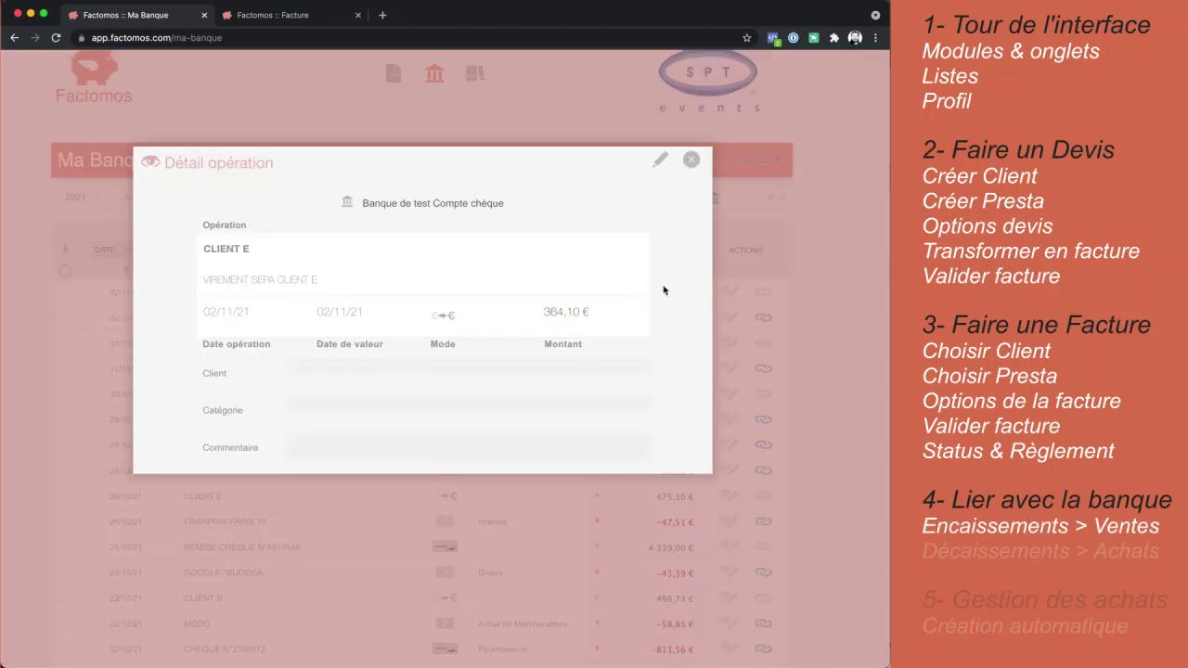
{"action": "left_click", "coordinate": [253, 246]}
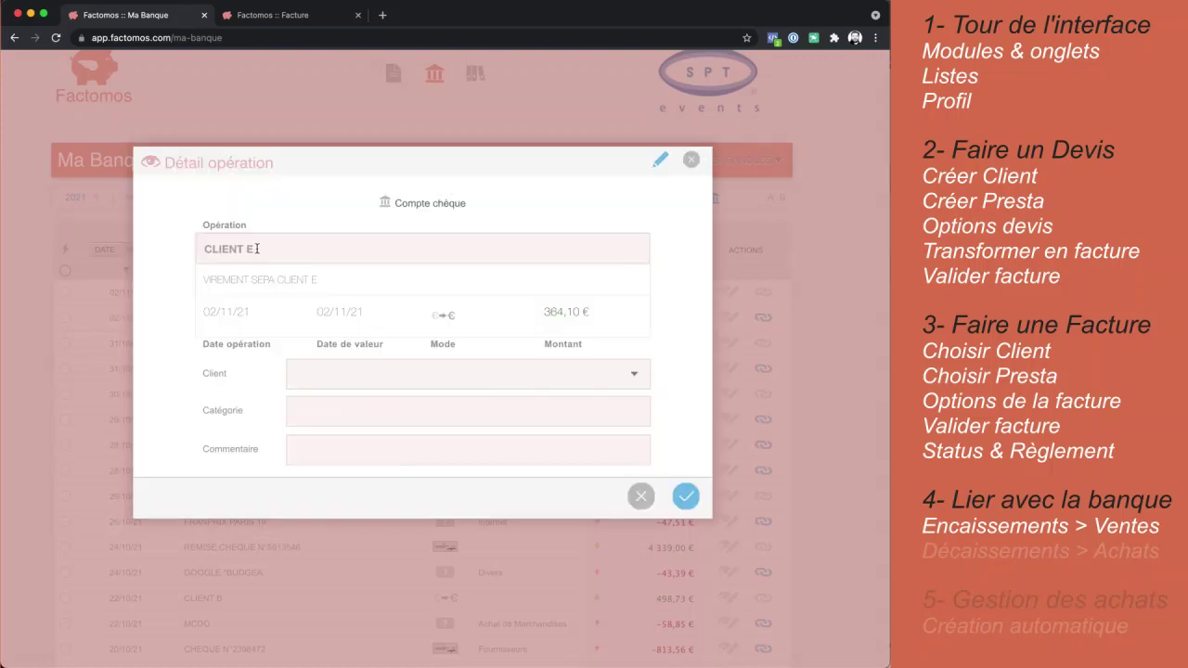
{"action": "left_click_drag", "start_coordinate": [307, 250], "coordinate": [171, 251]}
{"action": "left_click", "coordinate": [697, 160]}
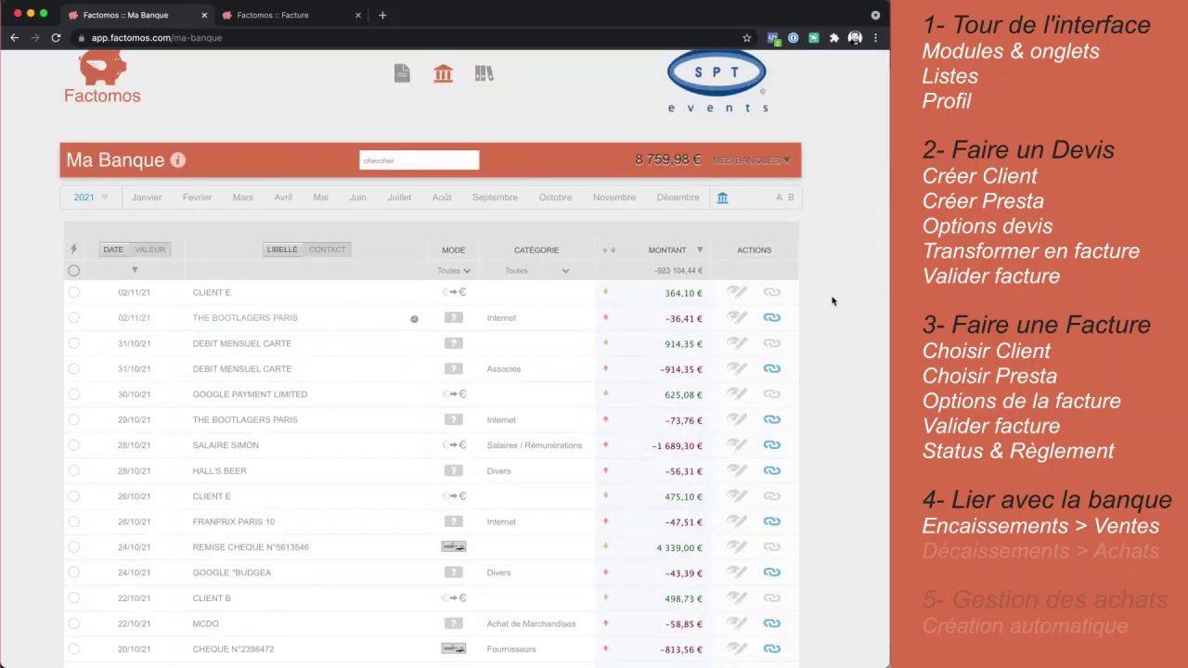
Start linking the 364,10 € CLIENT E receipt to an invoice and search the invoices by the client's name
{"action": "left_click", "coordinate": [773, 293]}
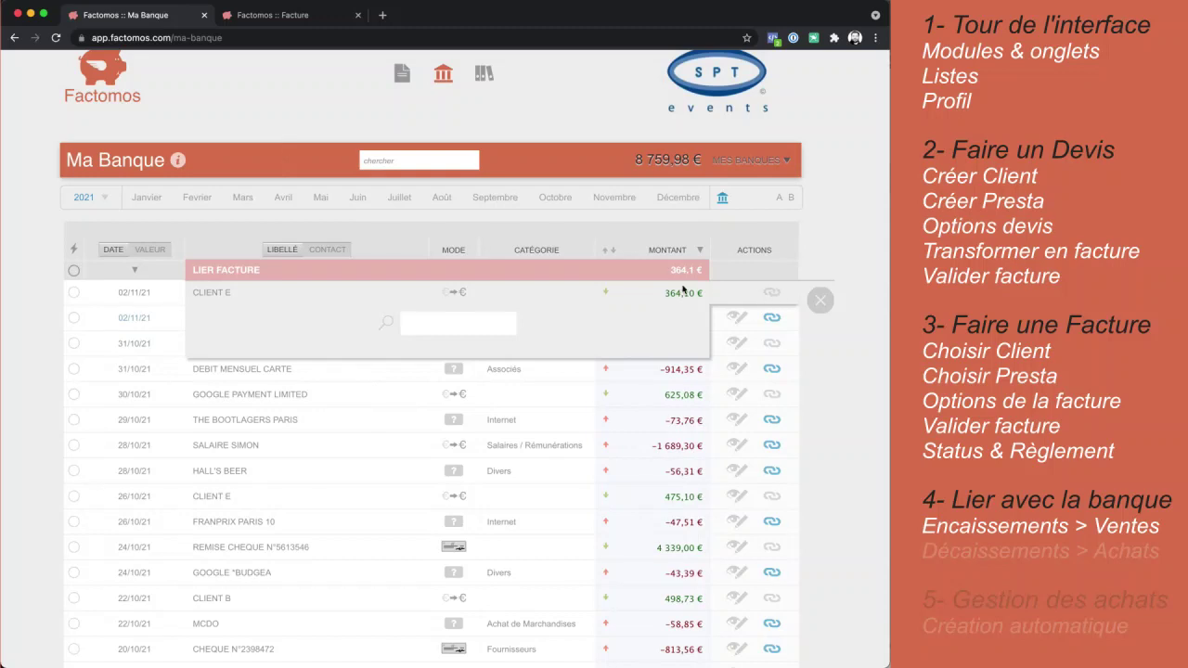
{"action": "left_click", "coordinate": [433, 320]}
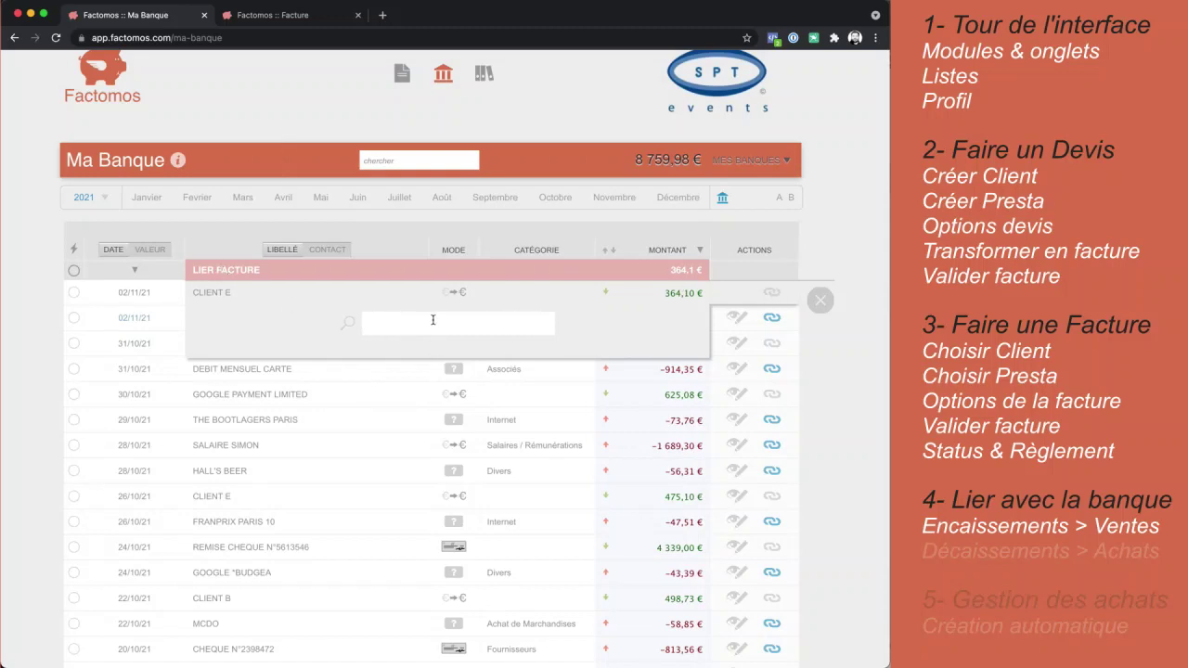
{"action": "type", "text": "bona"}
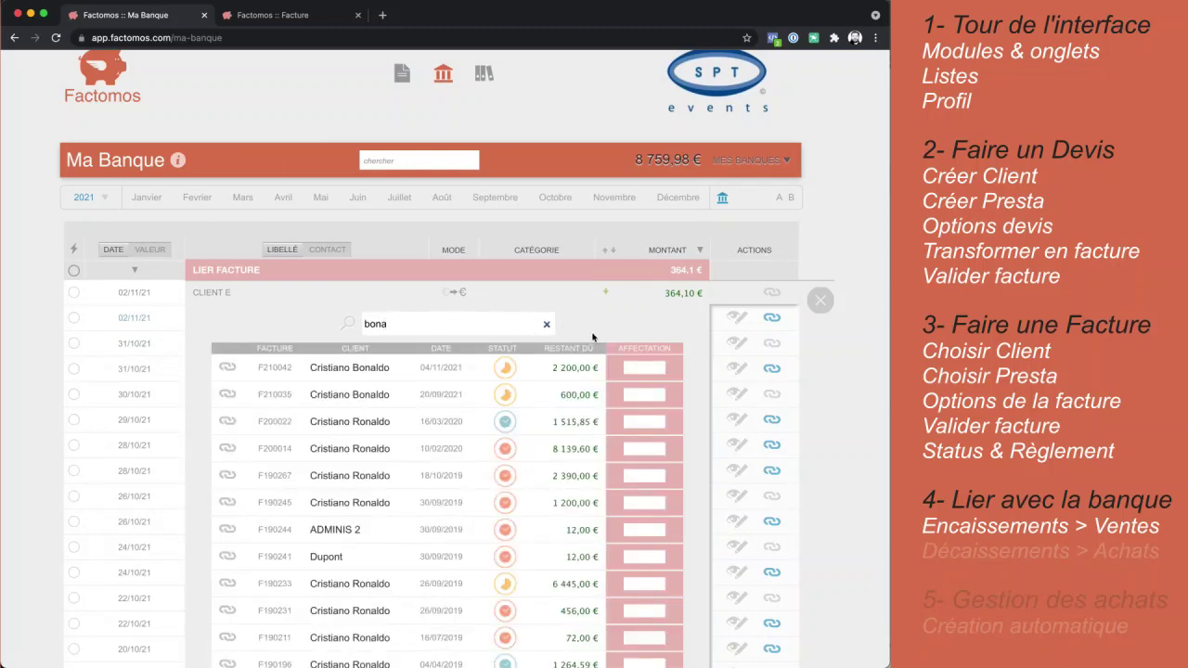
Try to allocate 364.1 € of the receipt to the client's invoice dated 20/09/2021, and cancel the link
{"action": "left_click", "coordinate": [548, 397]}
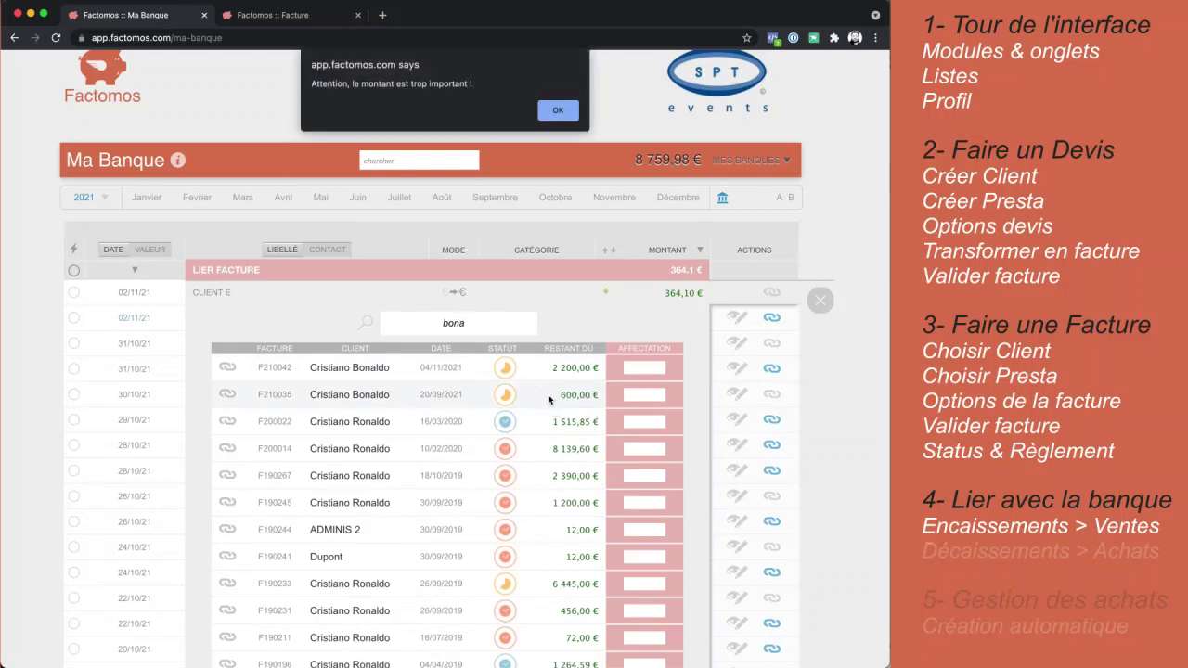
{"action": "left_click", "coordinate": [558, 109]}
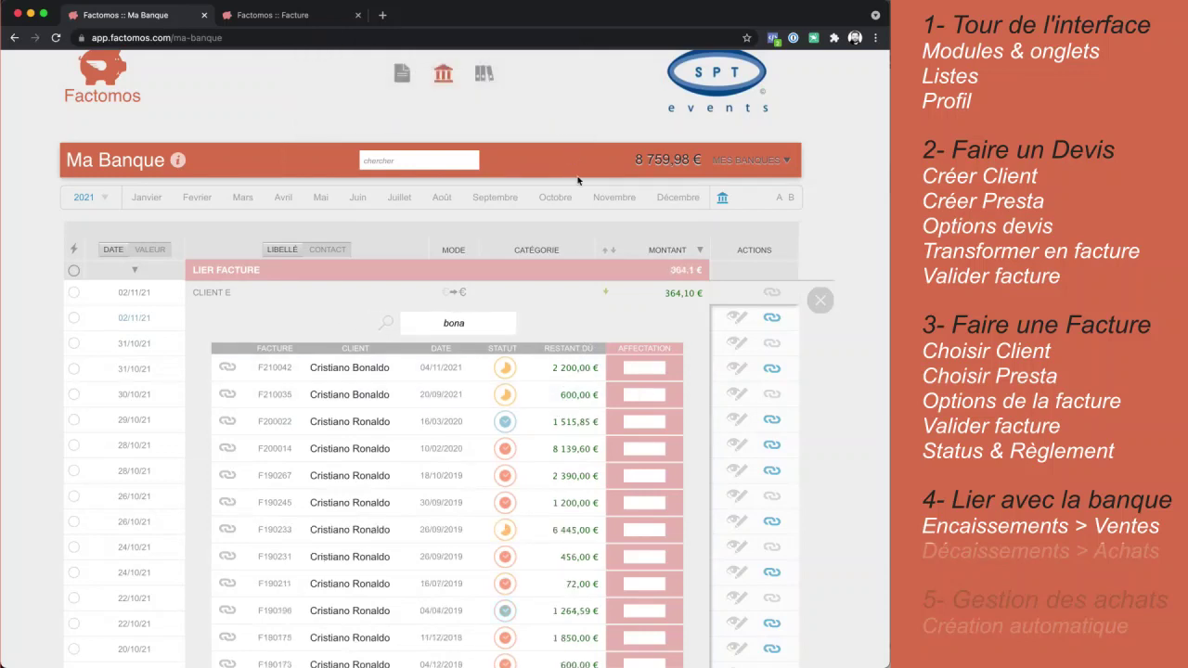
{"action": "left_click", "coordinate": [557, 395]}
{"action": "left_click", "coordinate": [558, 110]}
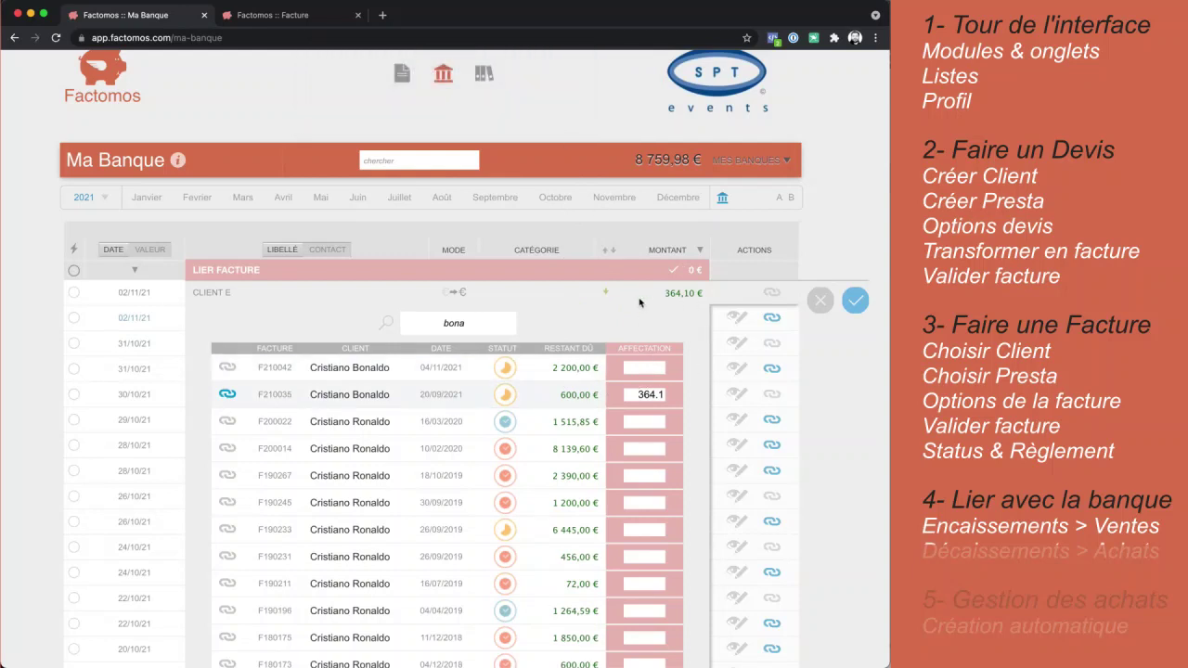
{"action": "scroll", "coordinate": [650, 398], "scroll_direction": "left", "scroll_amount": 2}
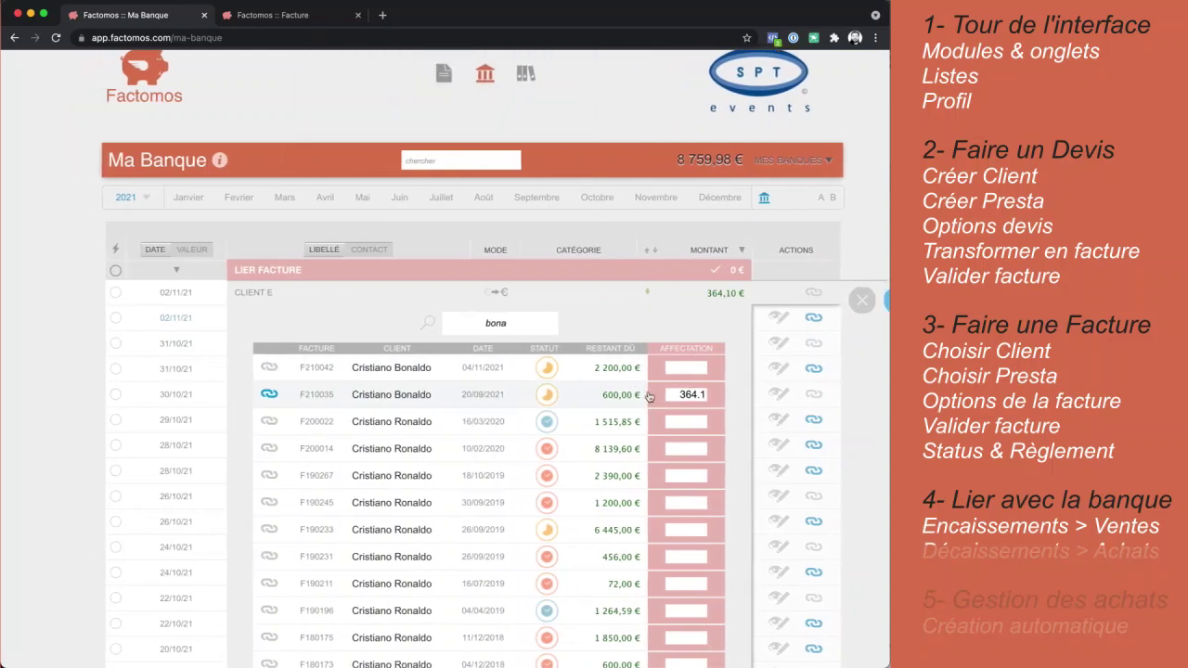
{"action": "left_click", "coordinate": [863, 300]}
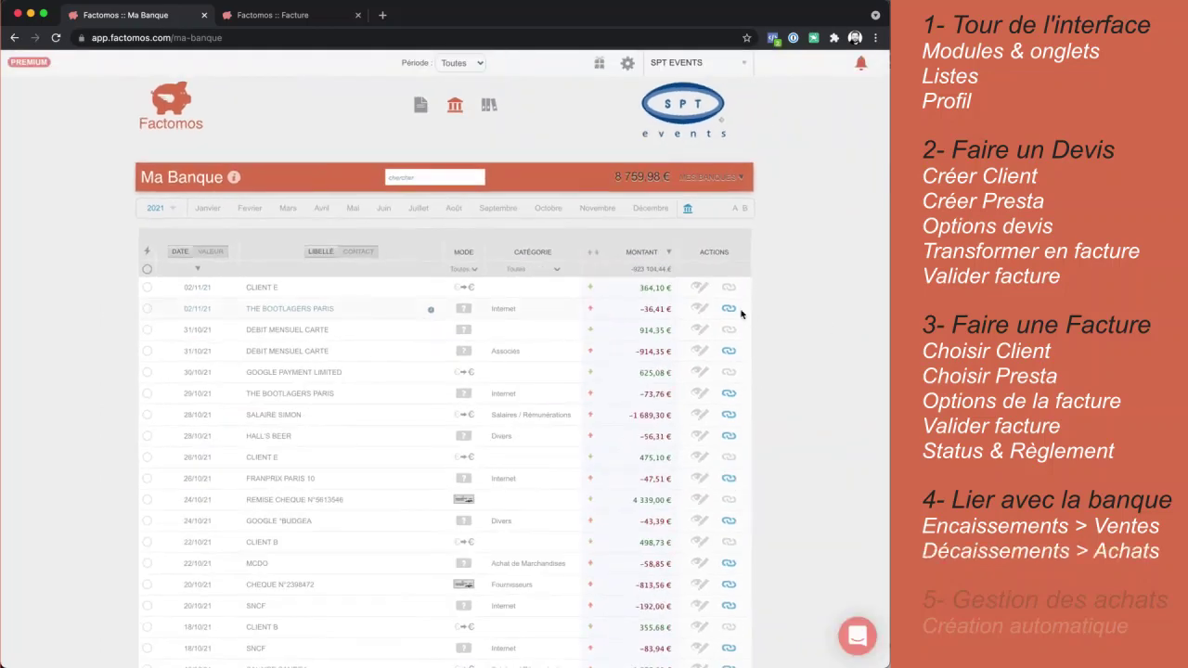
Open the Mes Dépenses list and examine the PISCINE ST LOUIS - Bootlagers expense with its attached receipt
{"action": "left_click_drag", "start_coordinate": [637, 308], "coordinate": [674, 309]}
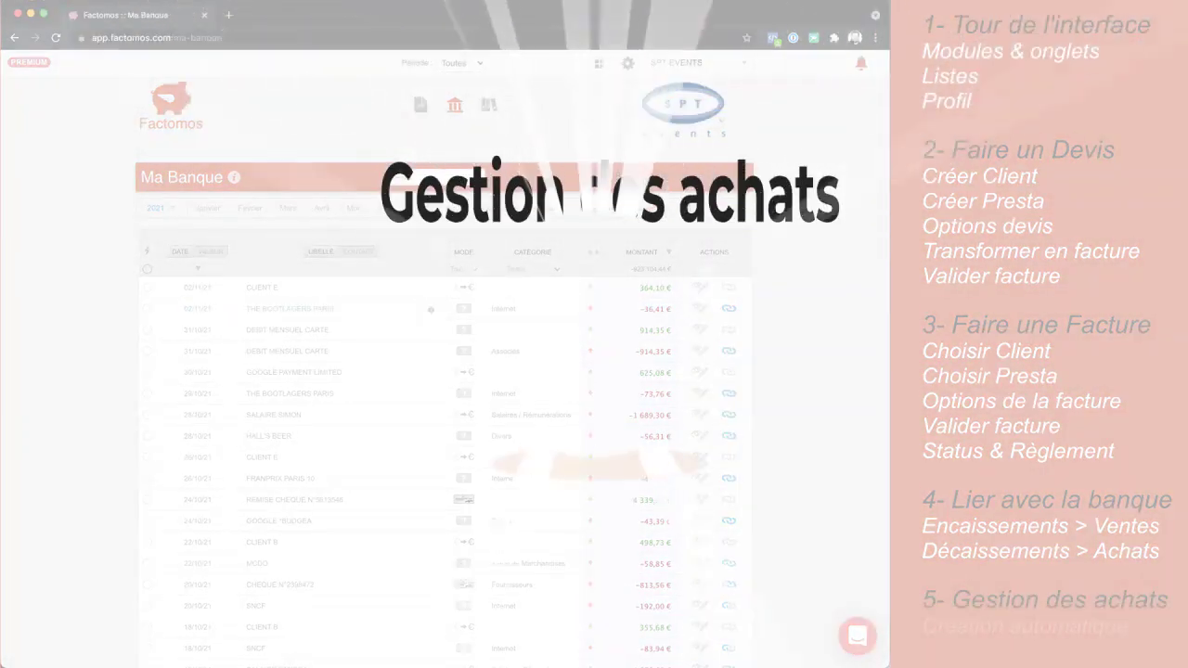
{"action": "left_click", "coordinate": [424, 112]}
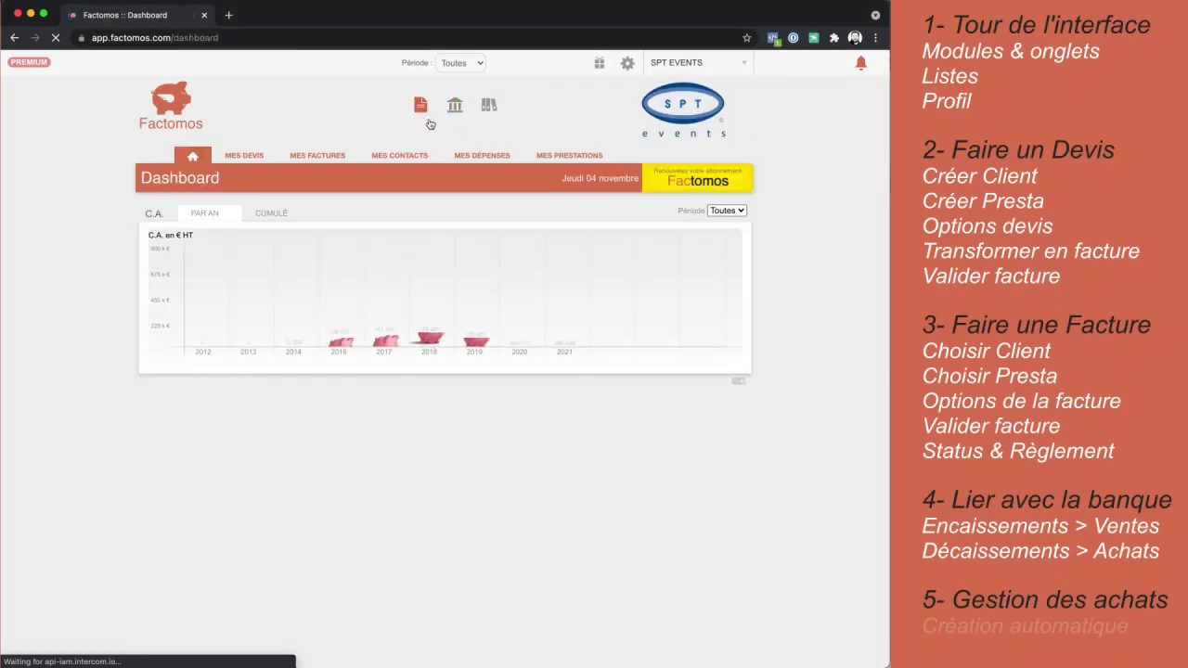
{"action": "left_click", "coordinate": [482, 156]}
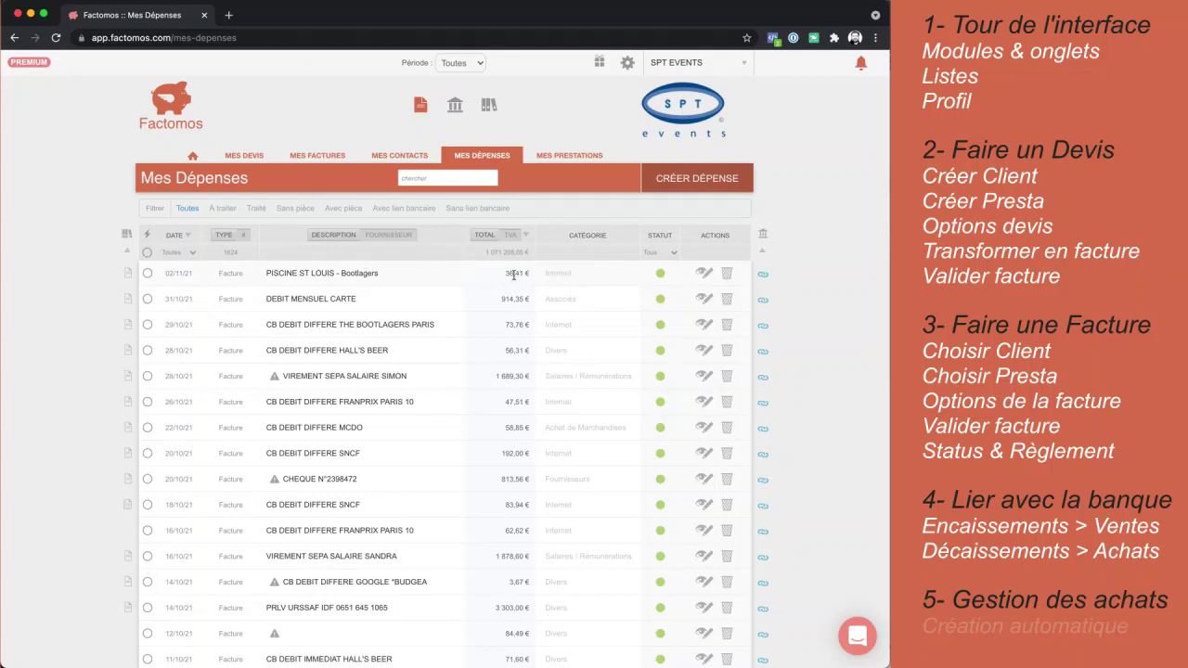
{"action": "left_click", "coordinate": [704, 273]}
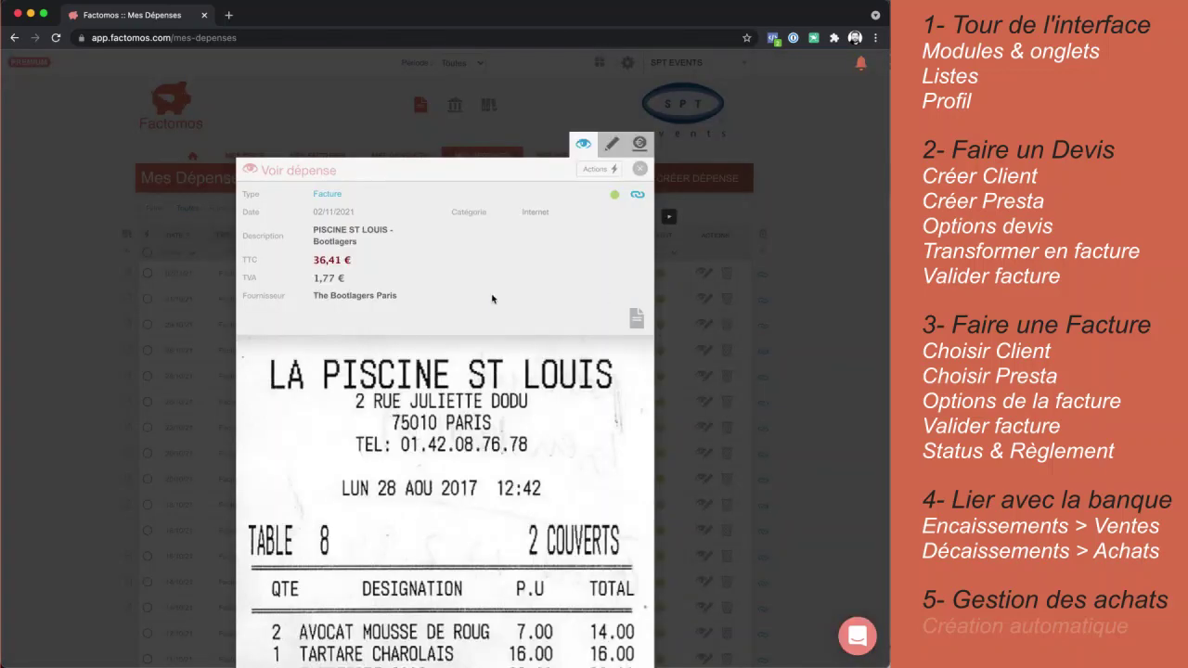
{"action": "scroll", "coordinate": [498, 424], "scroll_direction": "down", "scroll_amount": 5}
{"action": "scroll", "coordinate": [499, 423], "scroll_direction": "up", "scroll_amount": 5}
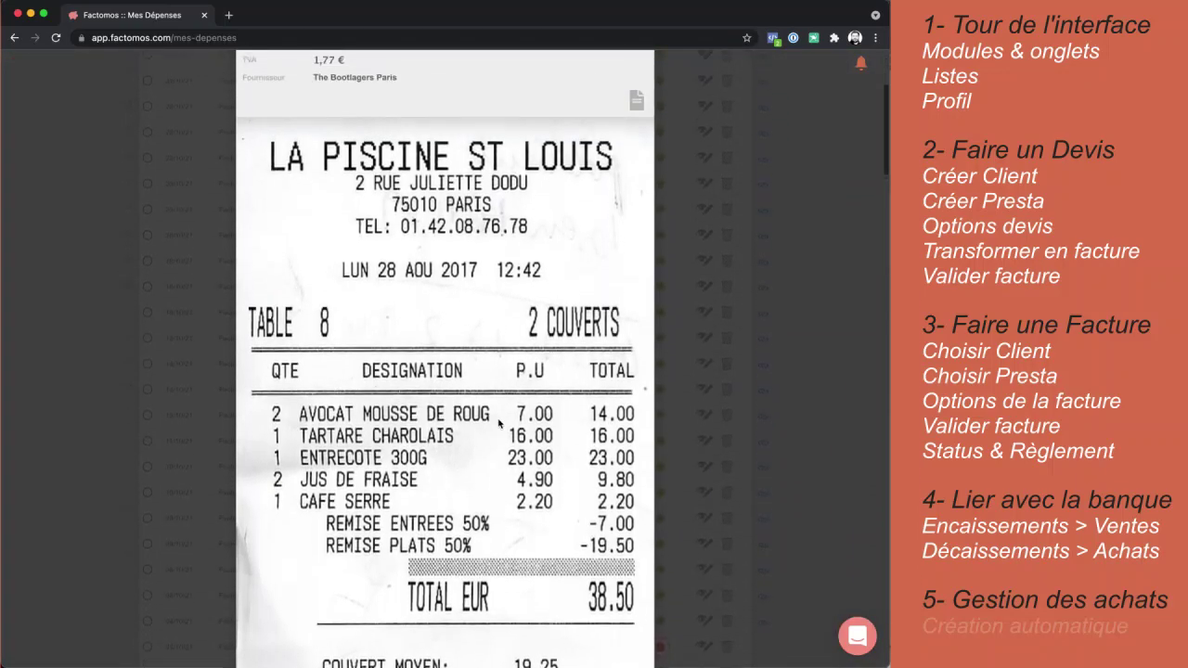
Highlight the supplier, TVA and TTC values of the PISCINE ST LOUIS - Bootlagers expense and check its available actions
{"action": "left_click_drag", "start_coordinate": [314, 295], "coordinate": [409, 296]}
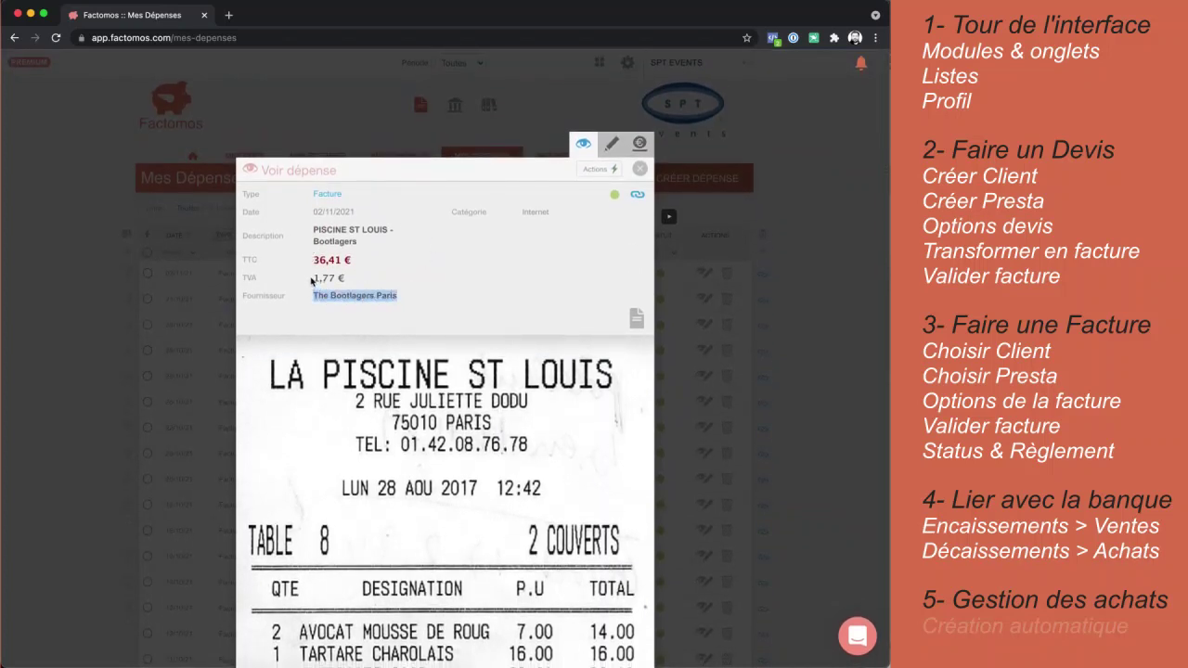
{"action": "left_click_drag", "start_coordinate": [313, 279], "coordinate": [386, 261]}
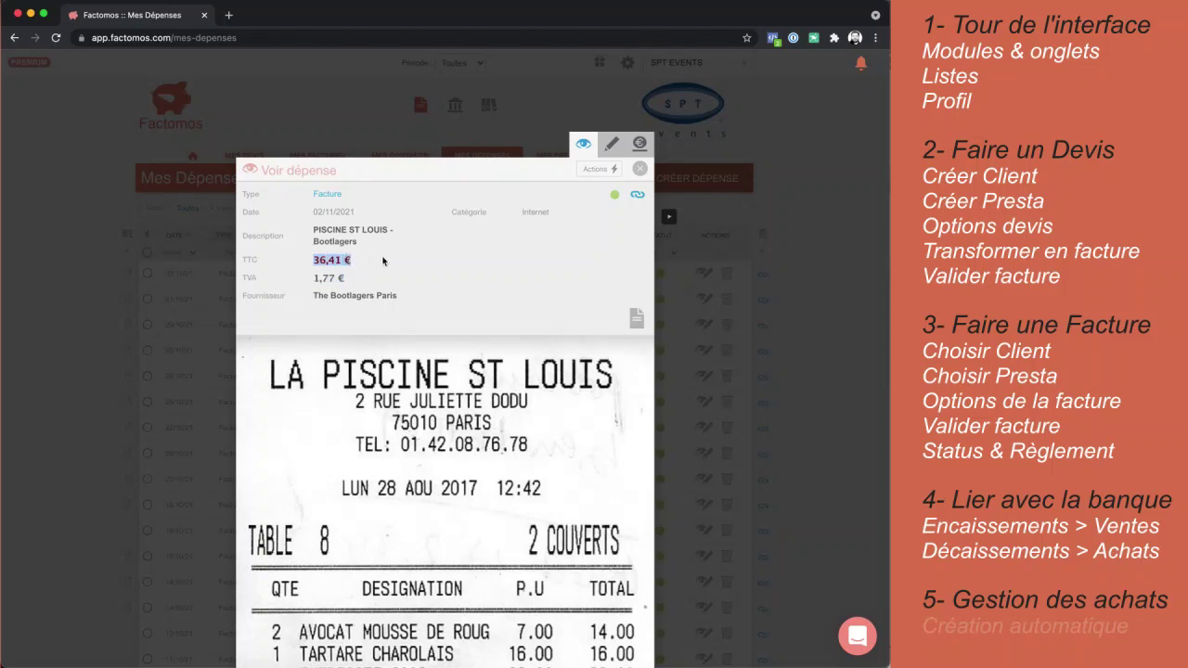
{"action": "left_click", "coordinate": [386, 262]}
{"action": "left_click", "coordinate": [595, 168]}
{"action": "left_click", "coordinate": [595, 168]}
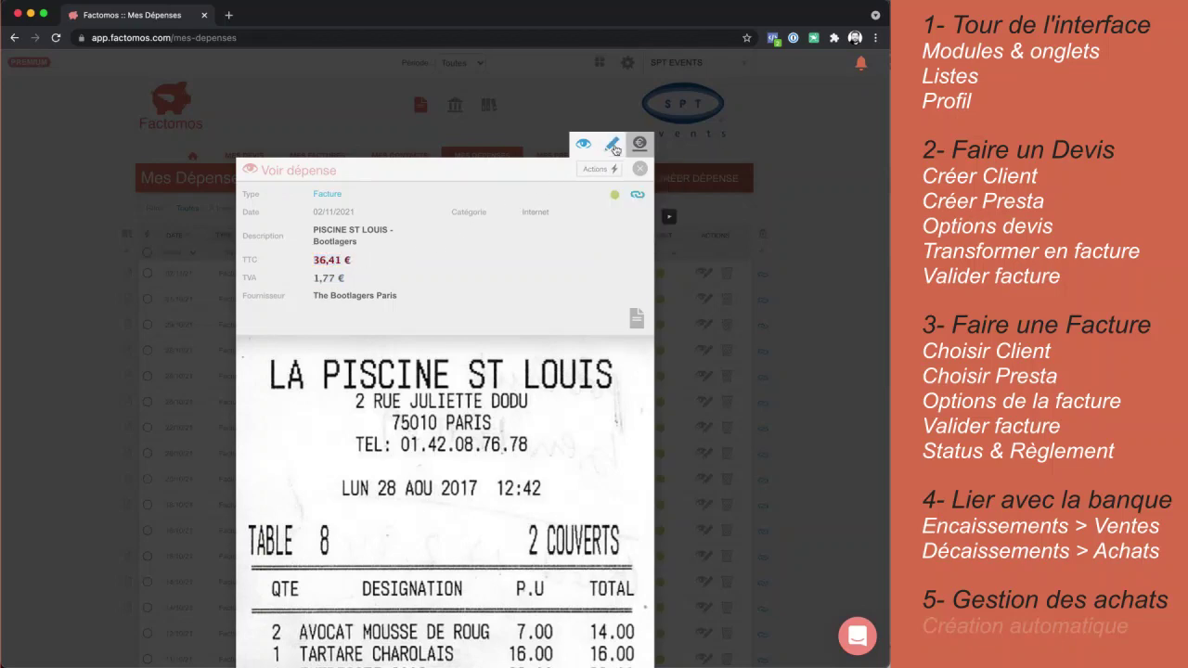
Open the PISCINE ST LOUIS - Bootlagers expense for editing, then enlarge and reposition its receipt image
{"action": "left_click", "coordinate": [613, 146]}
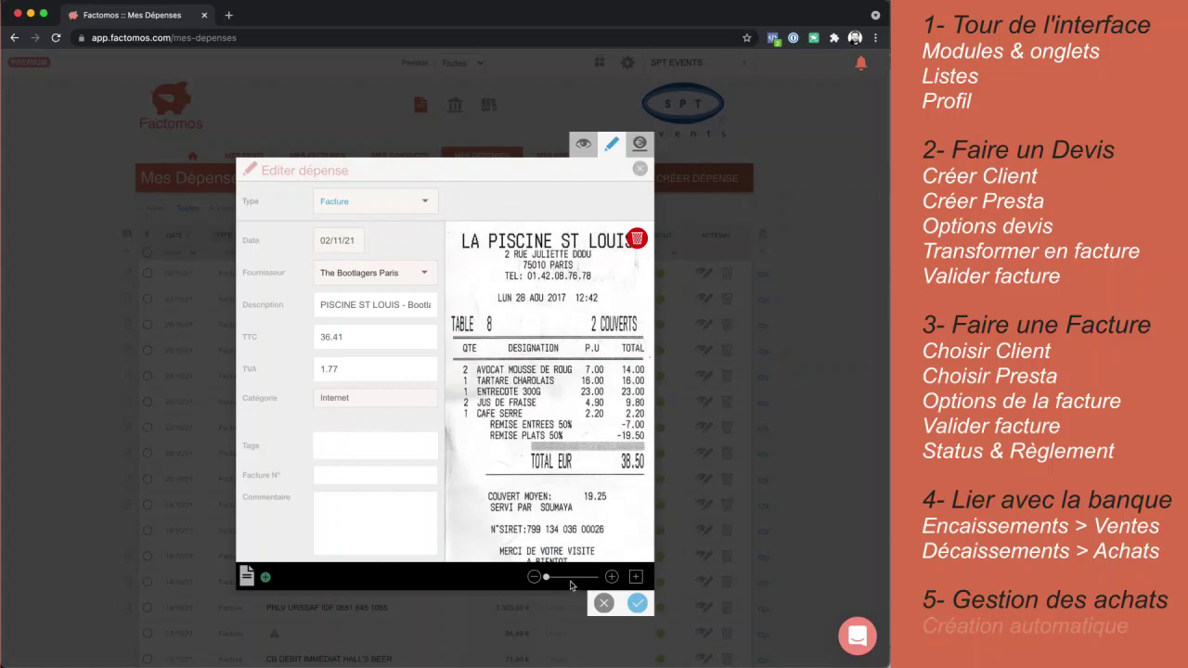
{"action": "left_click_drag", "start_coordinate": [547, 578], "coordinate": [579, 578]}
{"action": "left_click_drag", "start_coordinate": [600, 503], "coordinate": [496, 507]}
Display the expense's payments, view the linked THE BOOTLAGERS PARIS bank operation, and close its details
{"action": "left_click", "coordinate": [639, 142]}
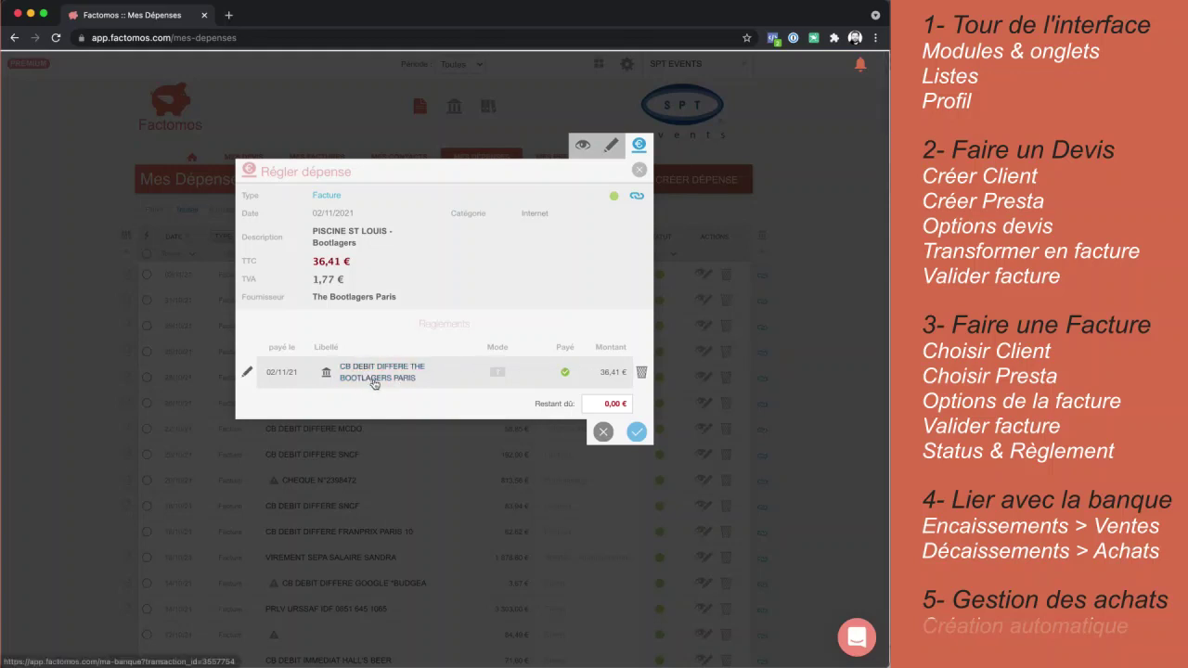
{"action": "scroll", "coordinate": [376, 383], "scroll_direction": "down", "scroll_amount": 1}
{"action": "left_click", "coordinate": [391, 373]}
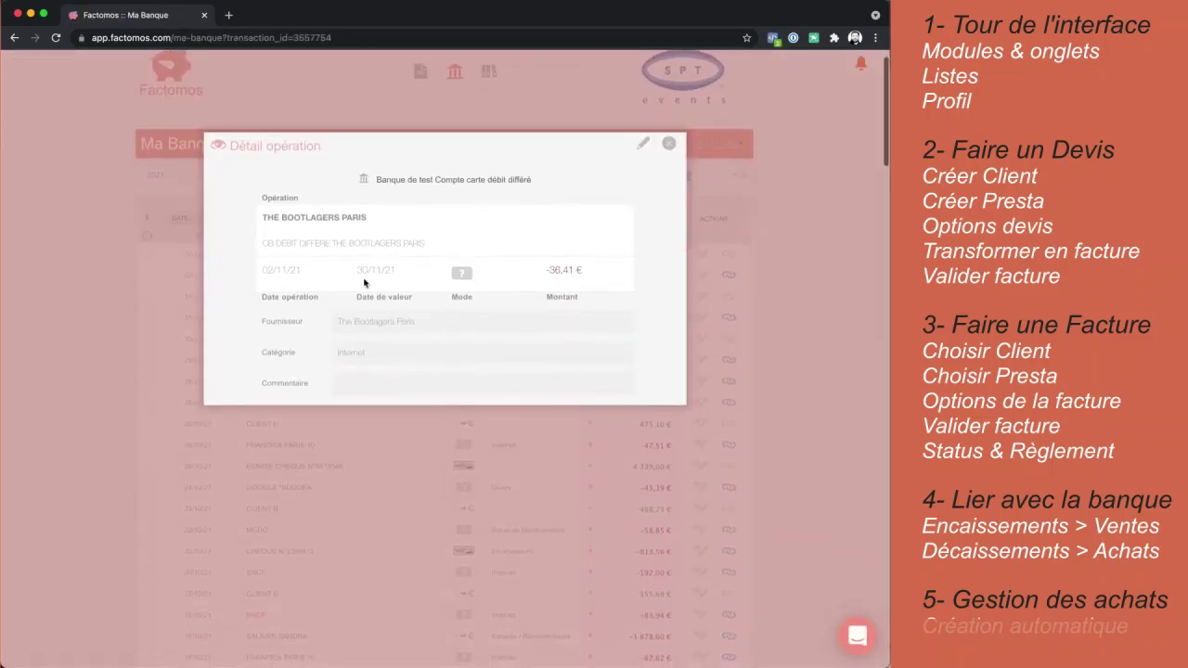
{"action": "left_click", "coordinate": [669, 144]}
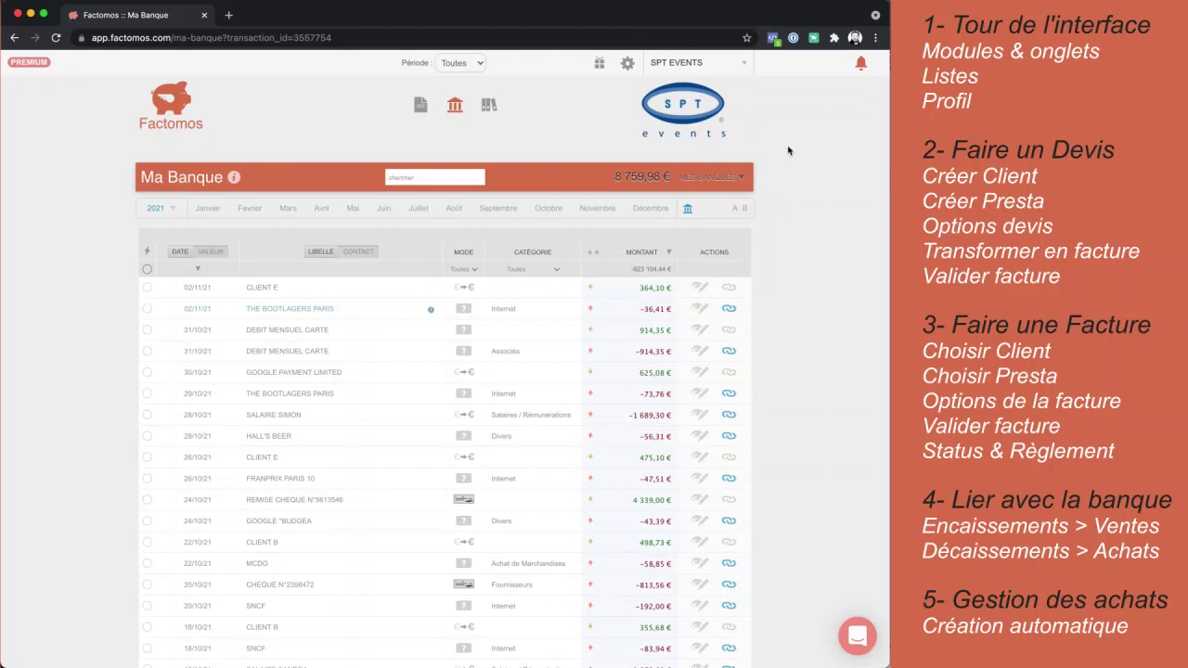
Open the Mes banques settings under Gestion des accès in the company profile
{"action": "left_click", "coordinate": [627, 64]}
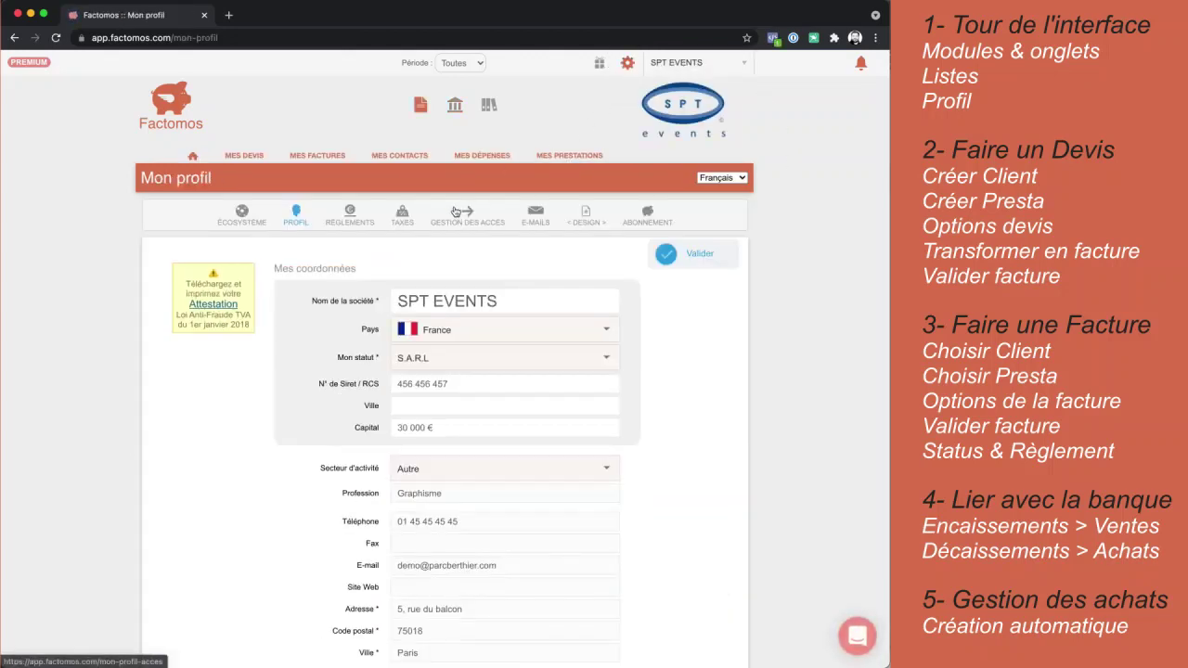
{"action": "left_click", "coordinate": [456, 213]}
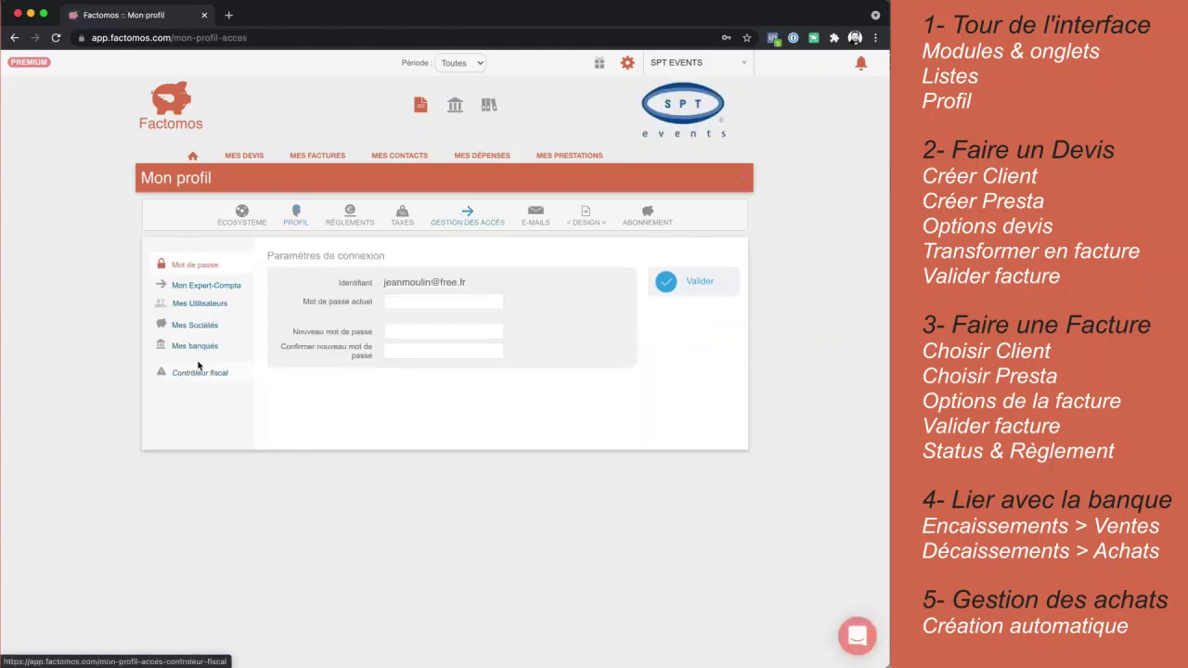
{"action": "left_click", "coordinate": [193, 345]}
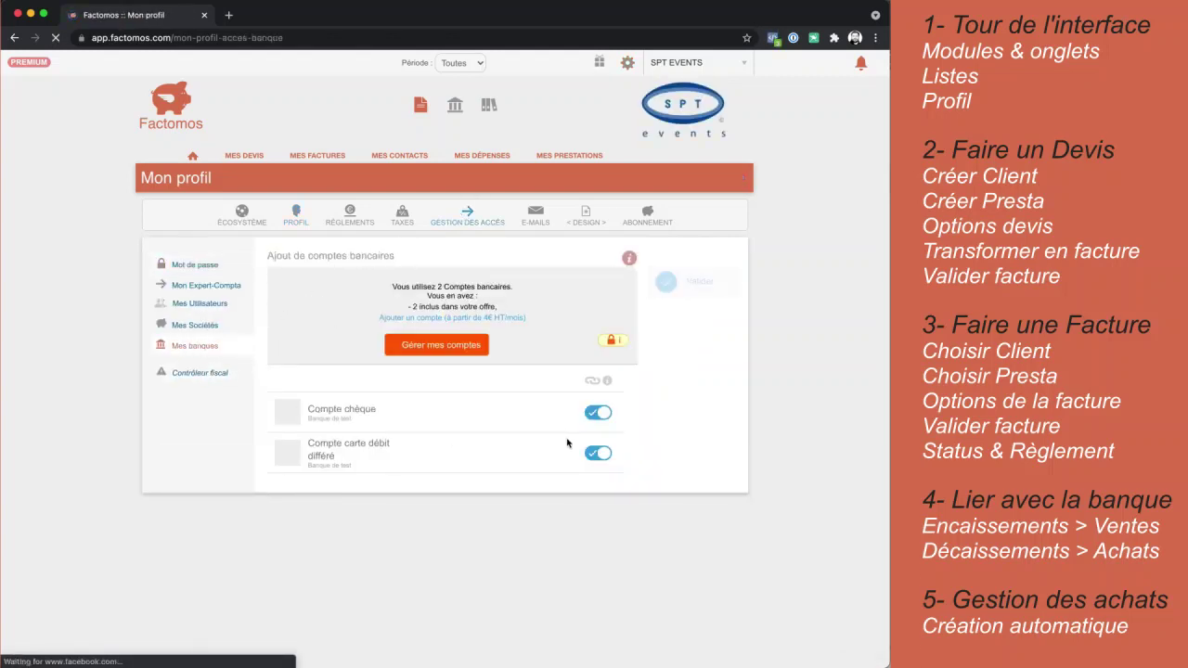